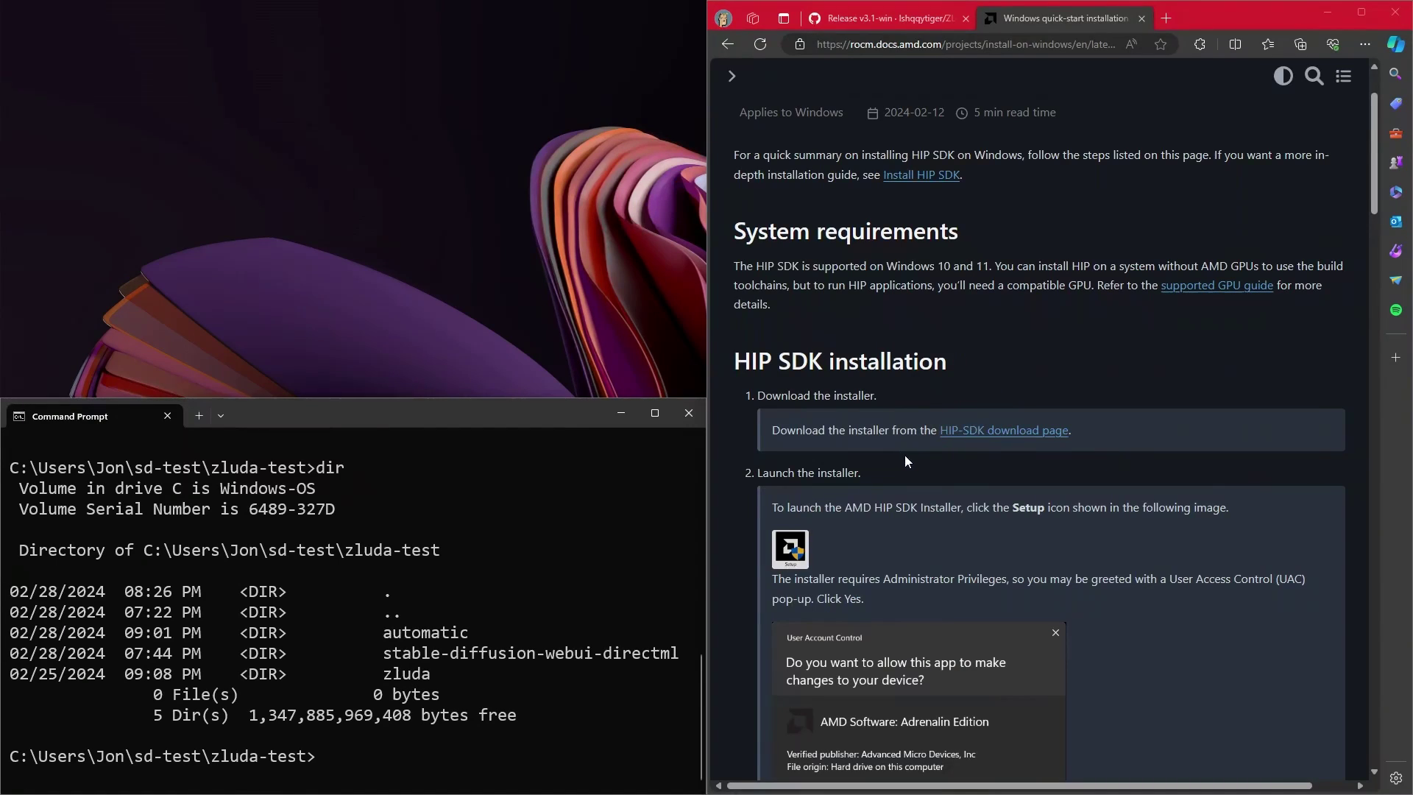
pyautogui.scroll(2, 949, 368)
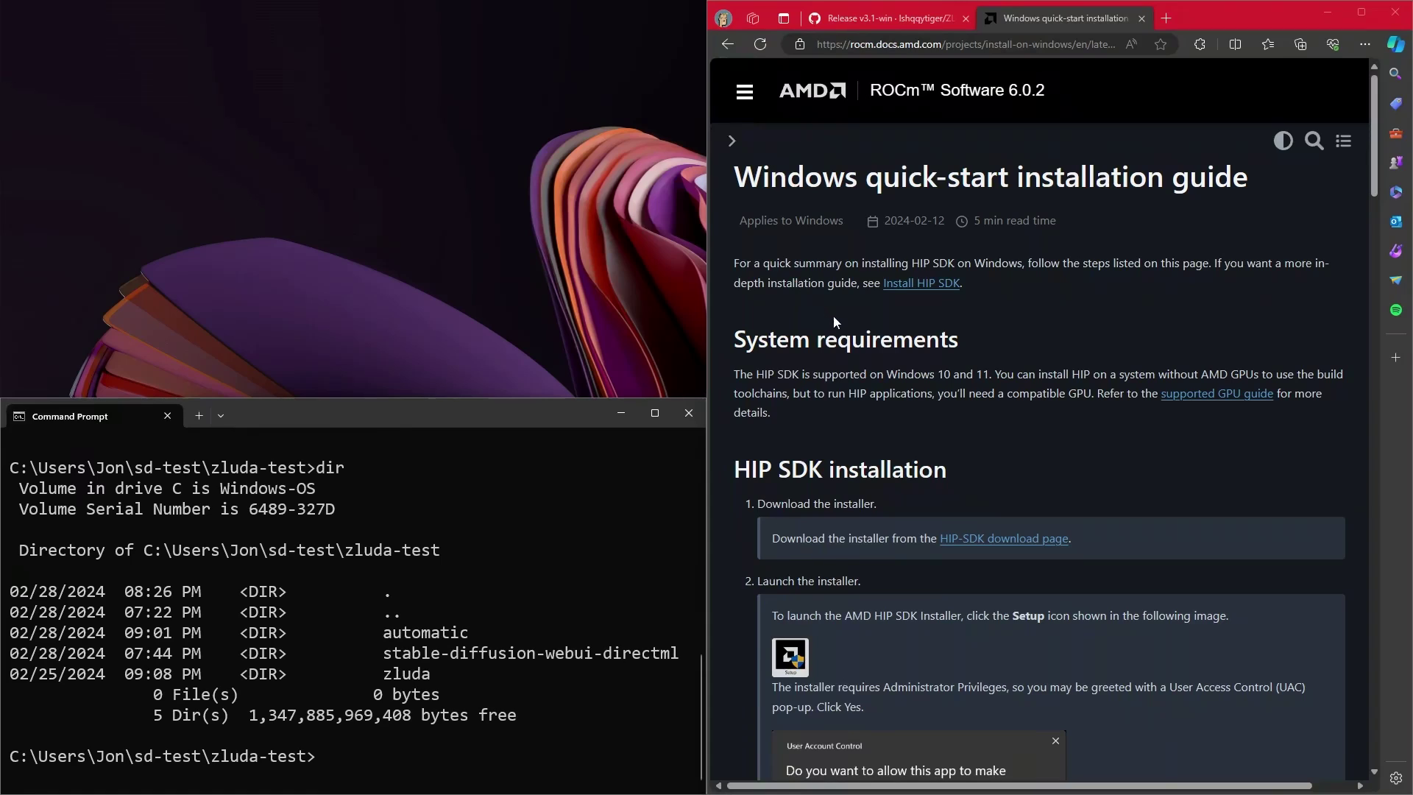
pyautogui.scroll(-1, 904, 436)
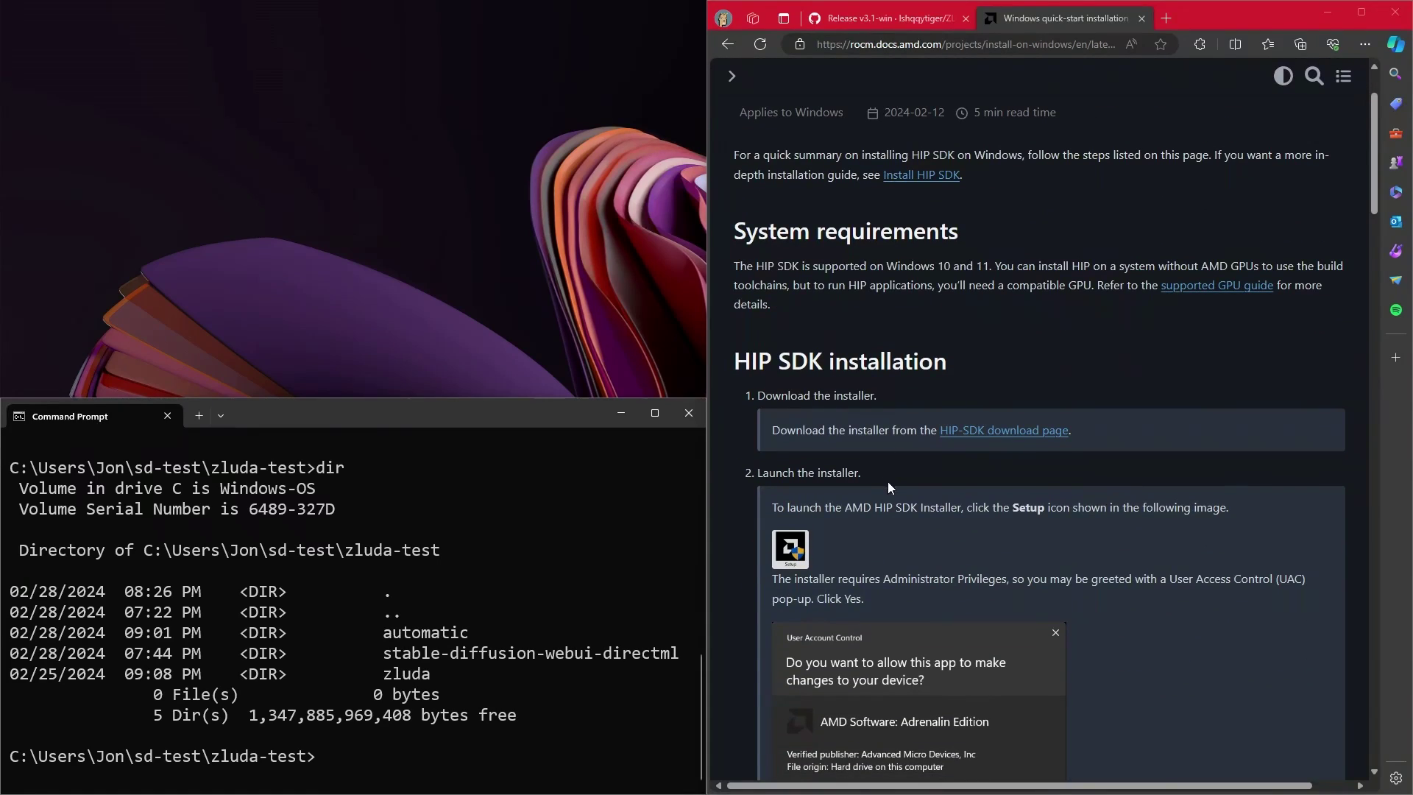
pyautogui.scroll(1, 881, 463)
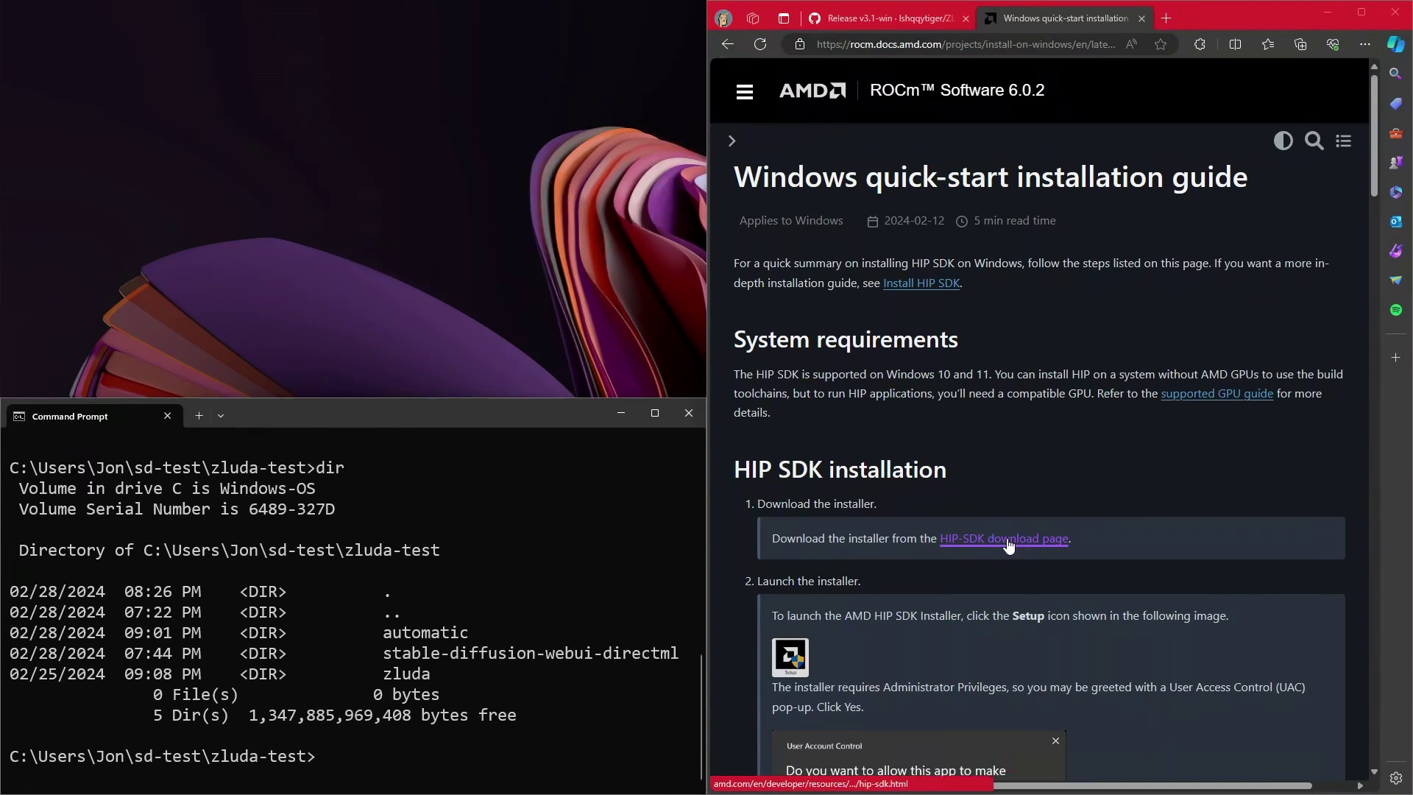
pyautogui.scroll(-4, 957, 511)
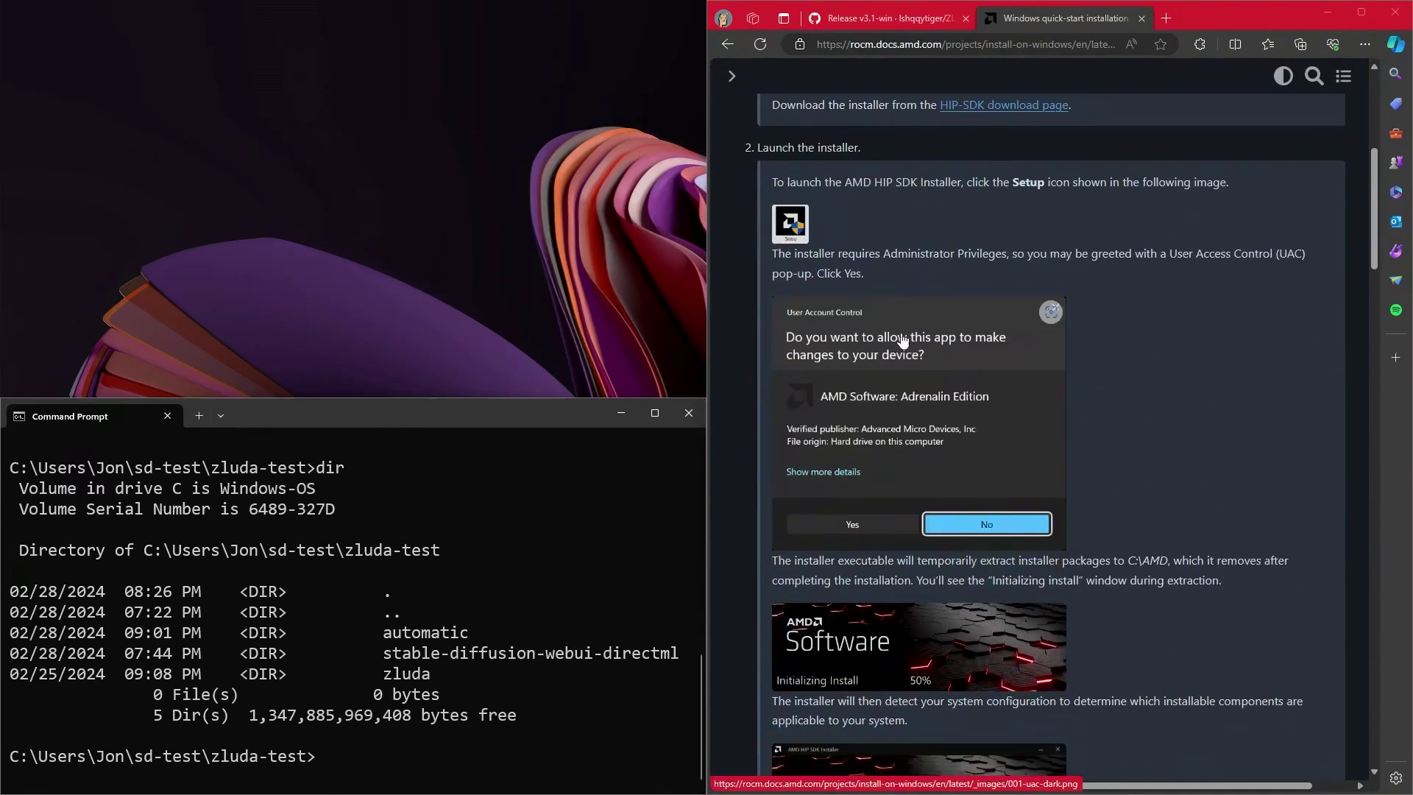
pyautogui.scroll(-2, 946, 427)
pyautogui.scroll(-7, 952, 450)
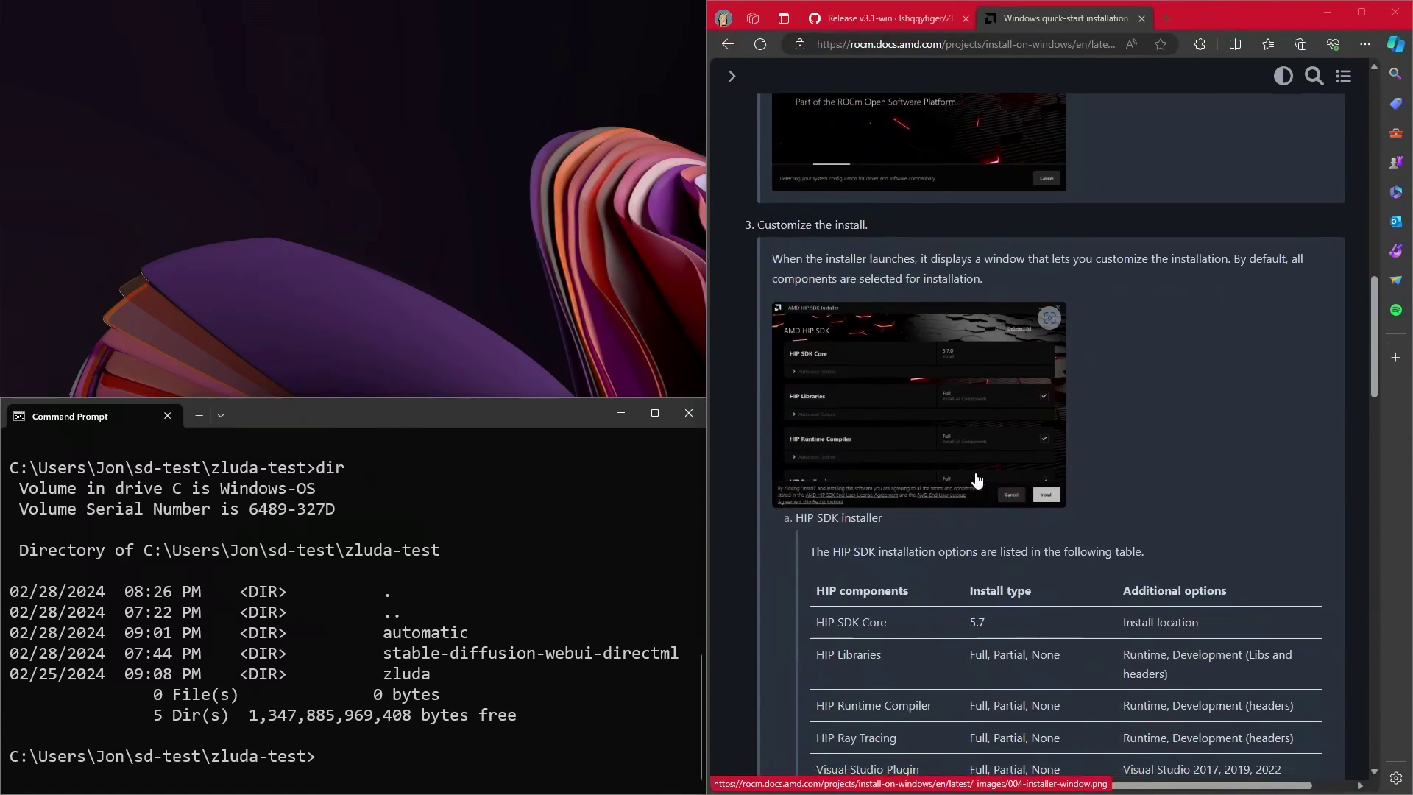
pyautogui.scroll(-3, 979, 482)
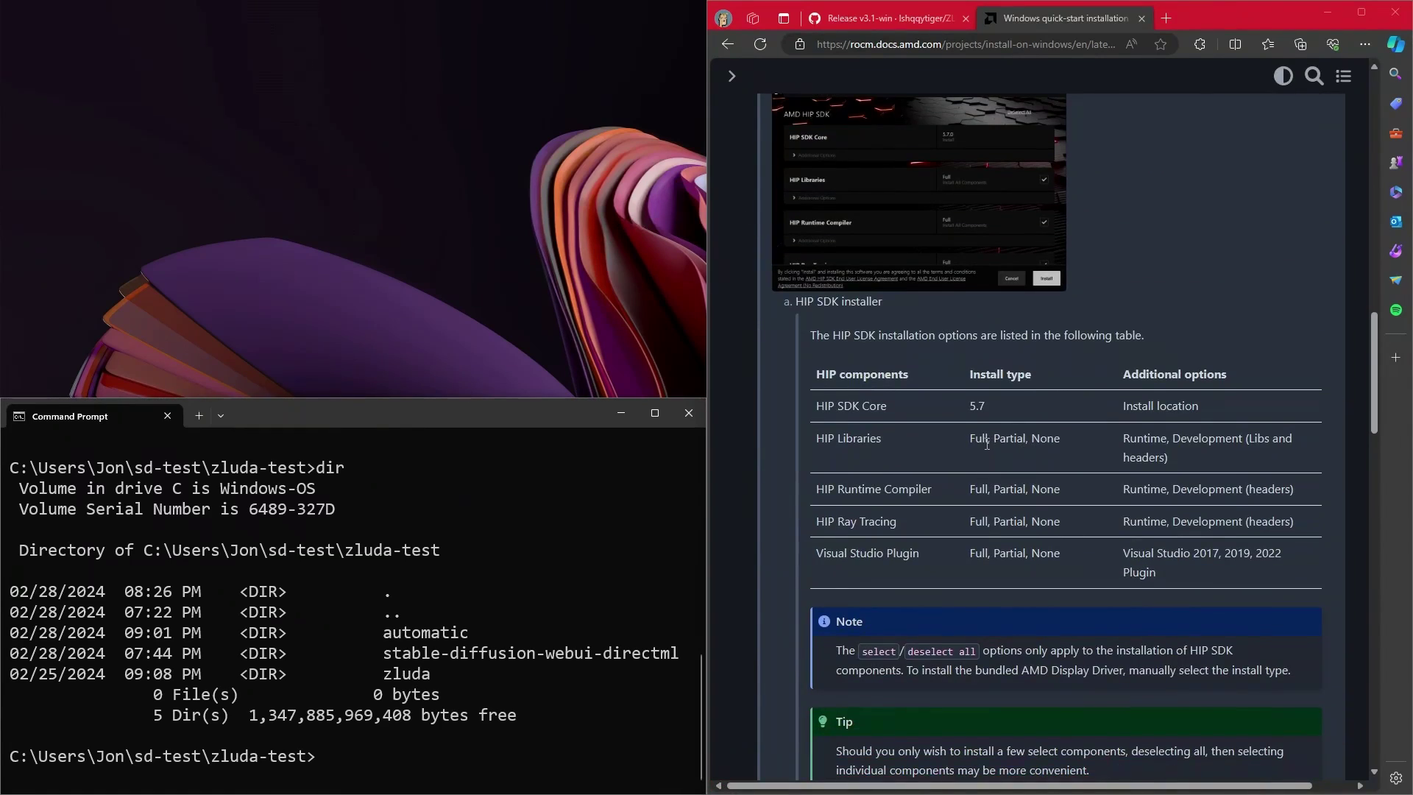
pyautogui.scroll(-3, 1019, 459)
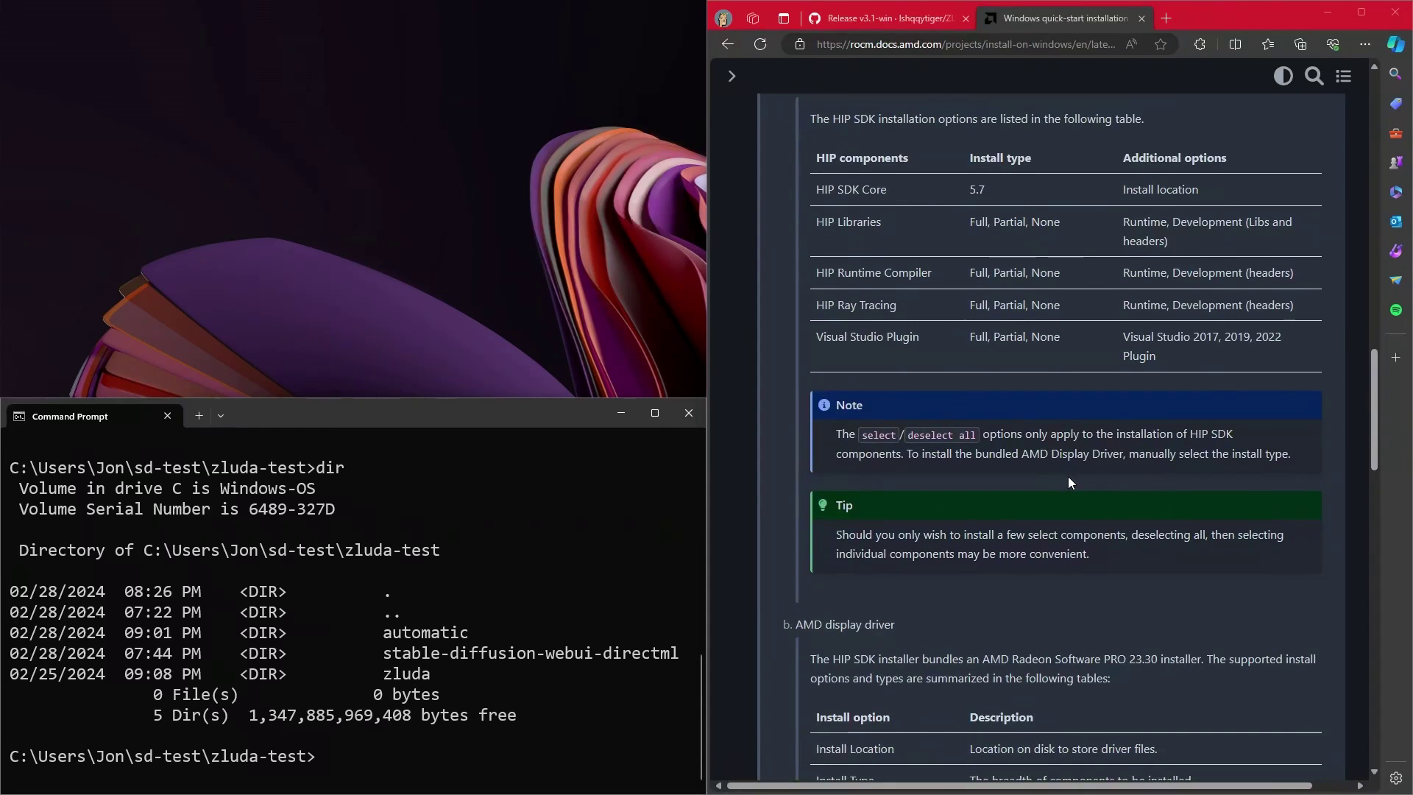
pyautogui.scroll(1, 1069, 479)
pyautogui.scroll(5, 1068, 480)
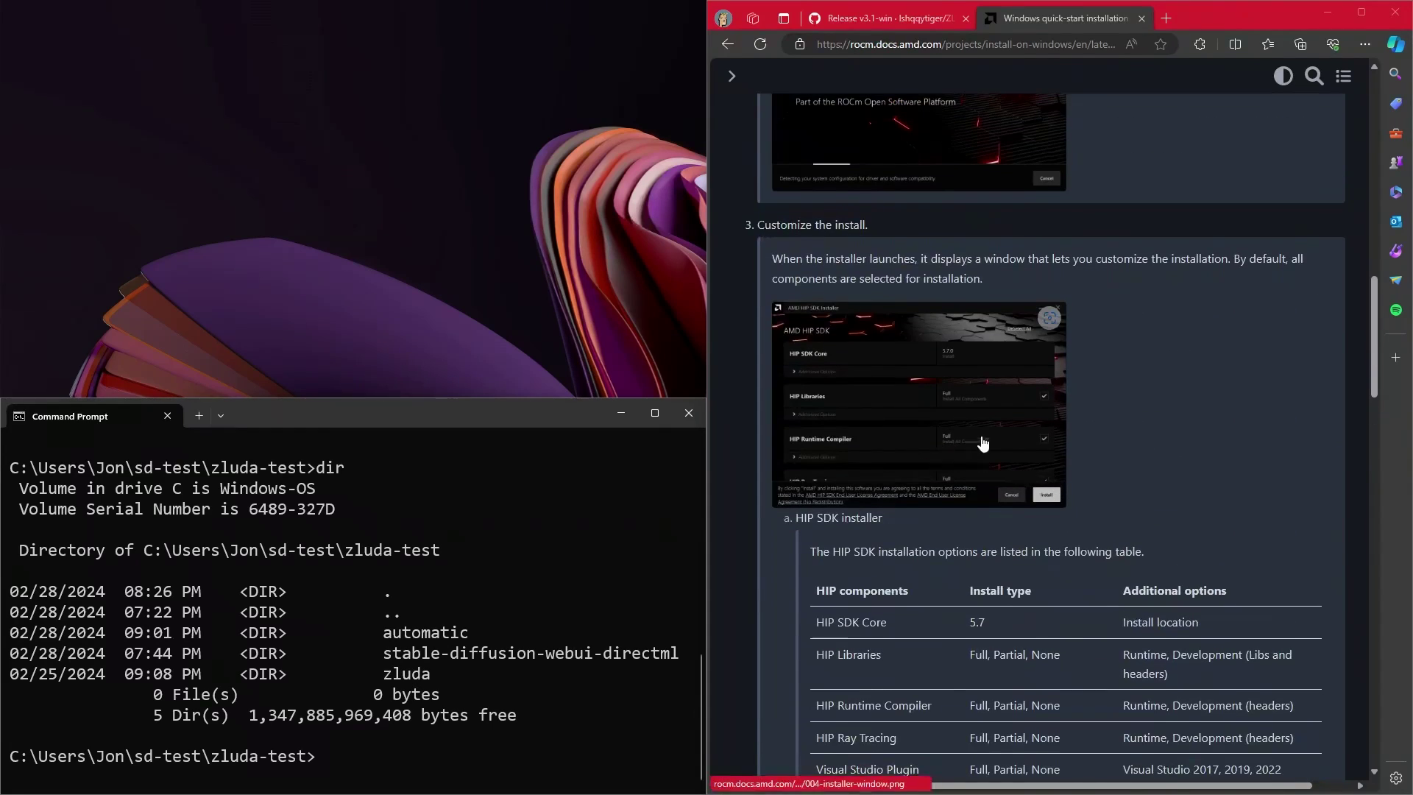
pyautogui.scroll(15, 1073, 438)
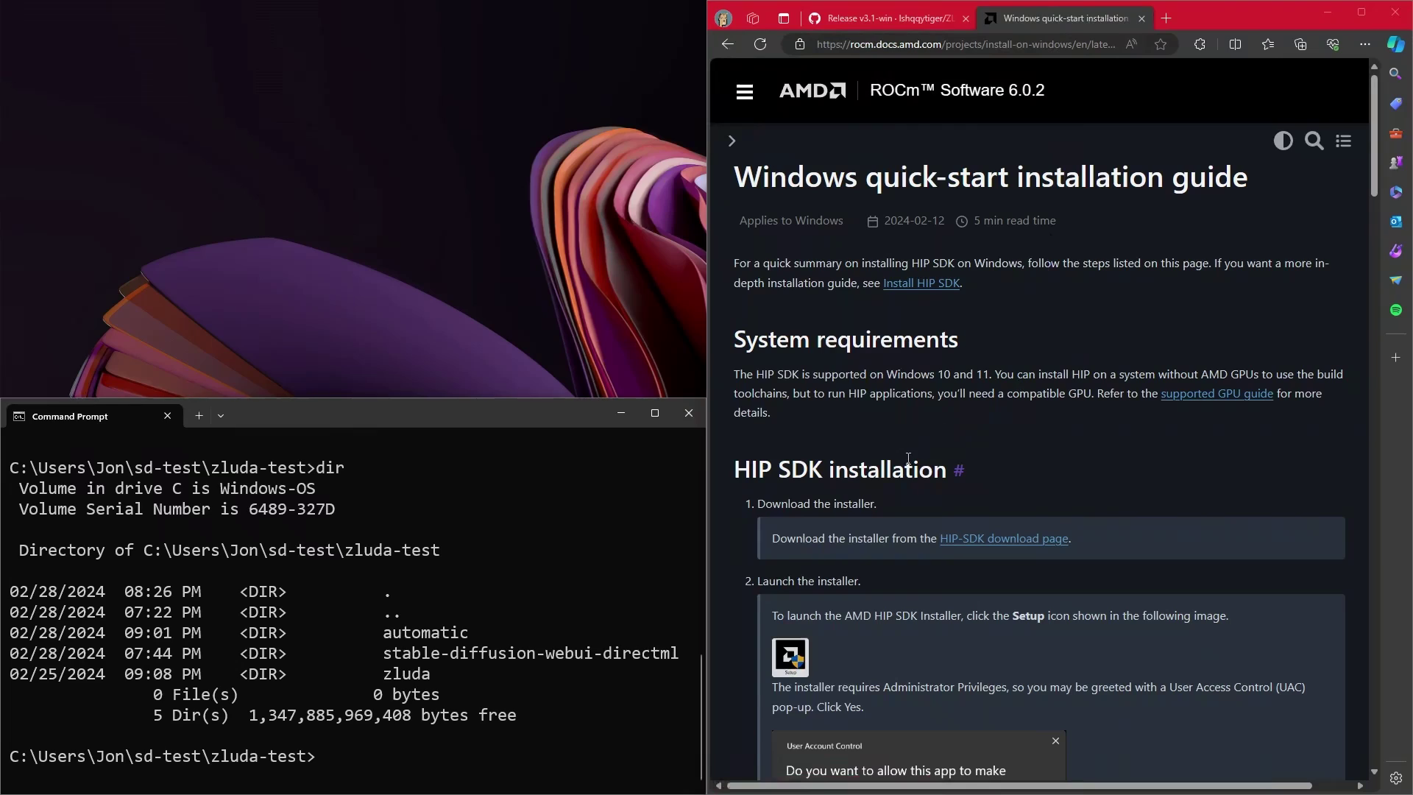
pyautogui.scroll(-3, 923, 471)
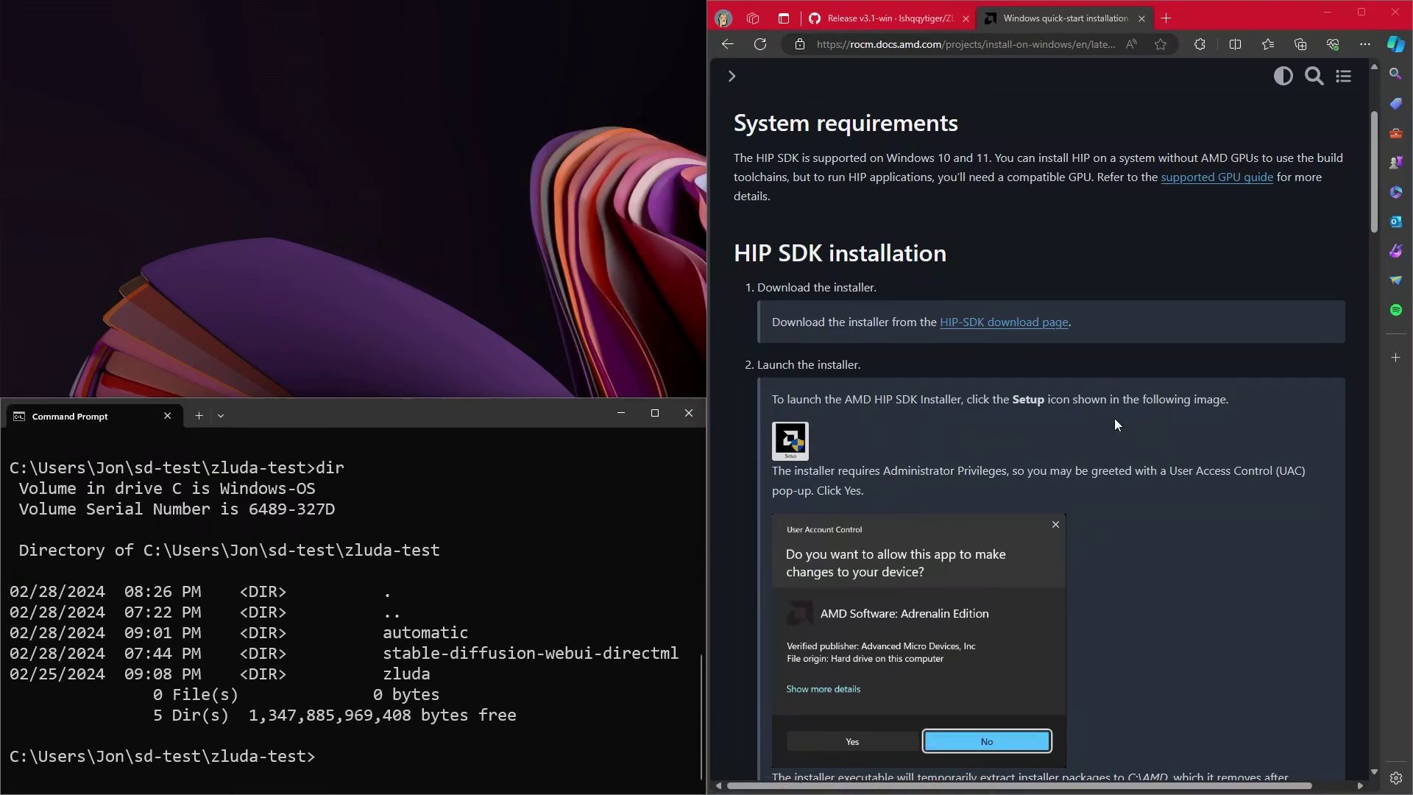
pyautogui.scroll(3, 1107, 428)
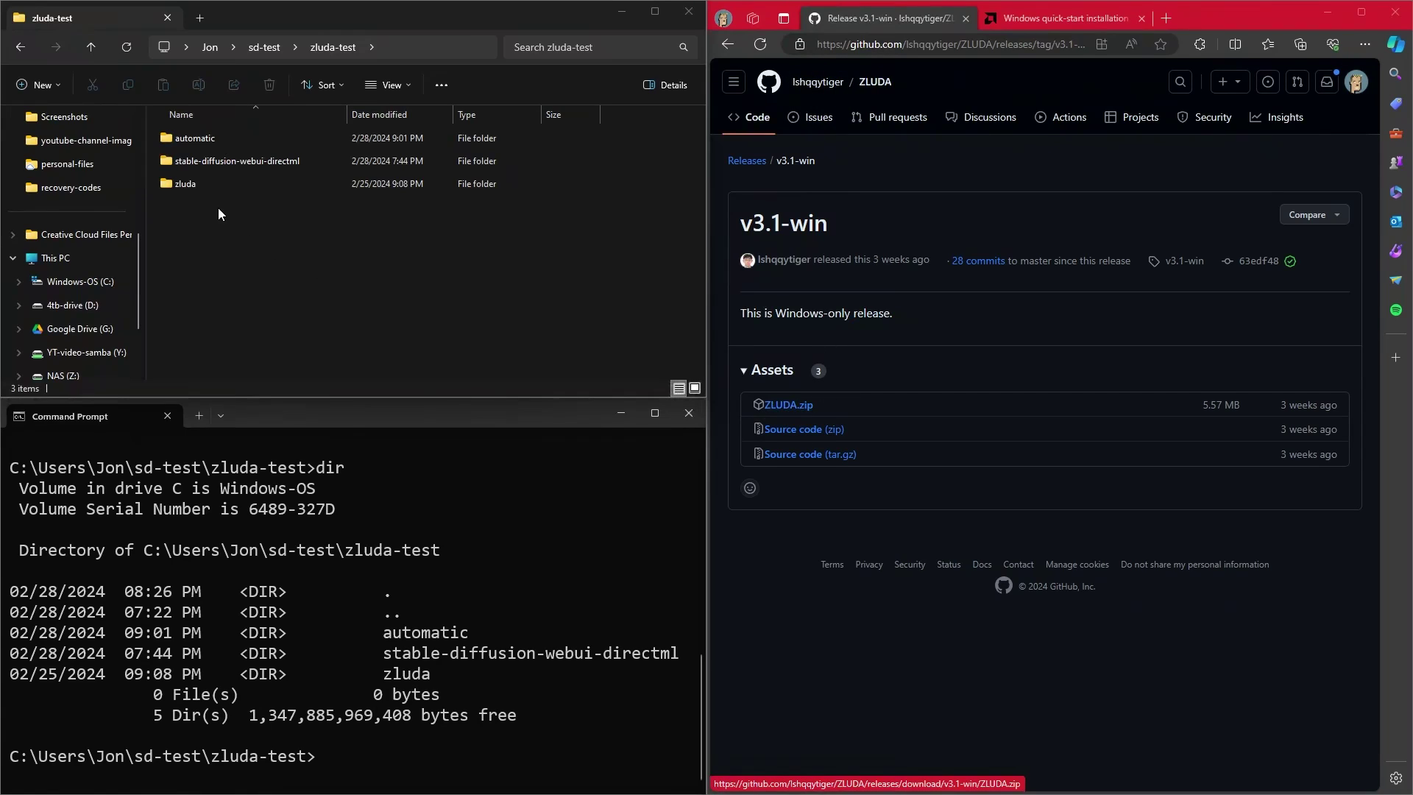
# Step: Open the unpacked zluda folder to list its ten files, including the dll files and zluda.exe
pyautogui.doubleClick(192, 182)
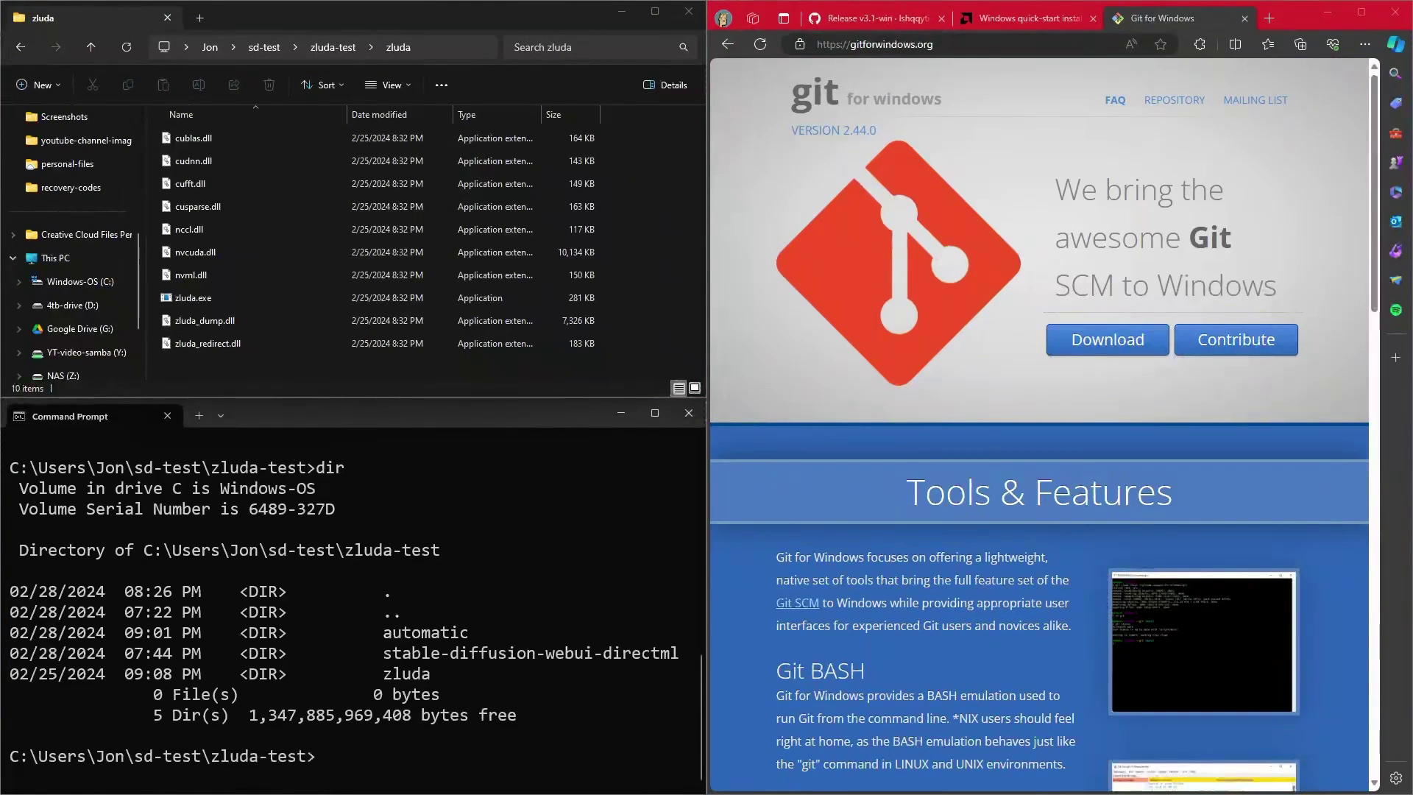
# Step: Start the Git for Windows installer download from gitforwindows.org
pyautogui.click(1102, 350)
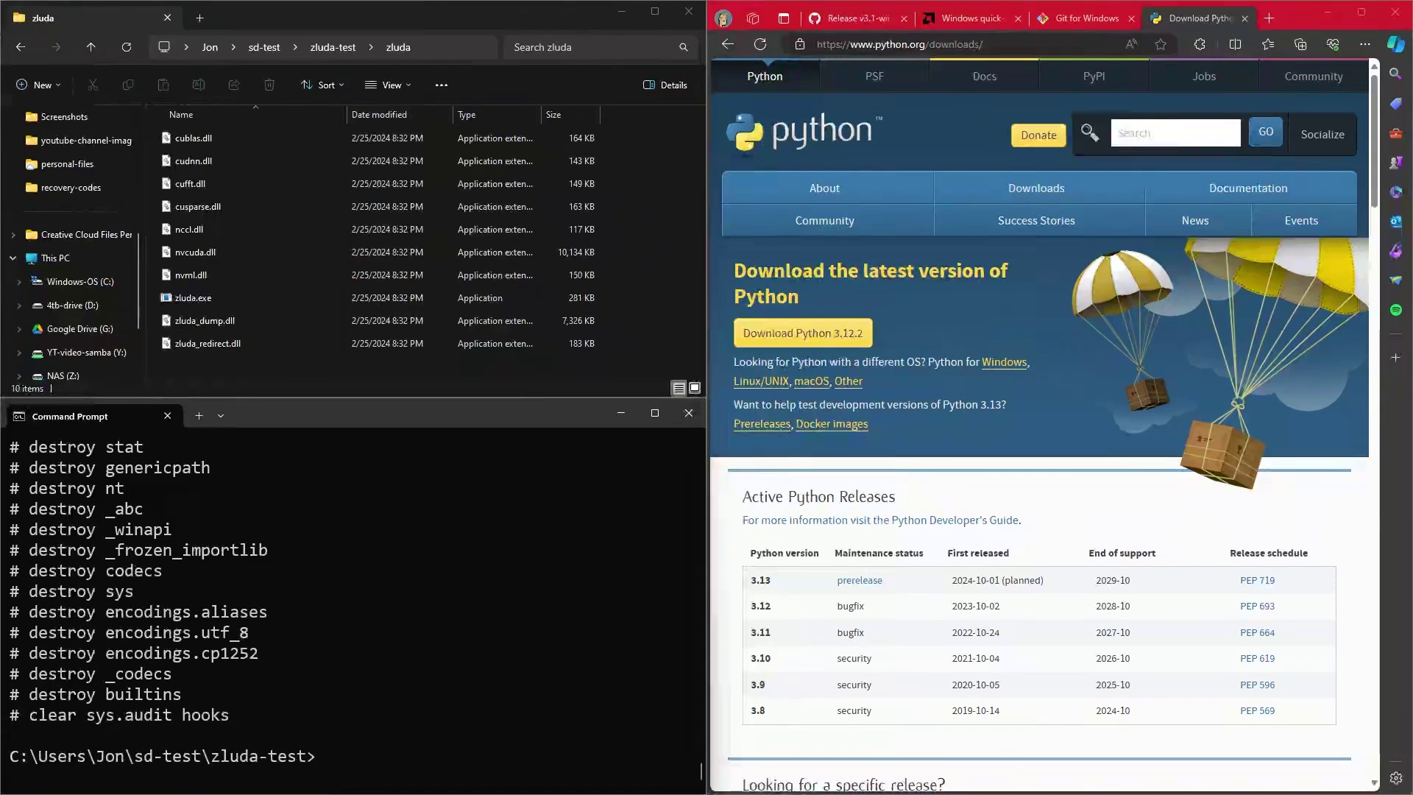
# Step: Scroll the python.org downloads page down to the 'Looking for a specific release?' table of older versions
pyautogui.moveTo(801, 229)
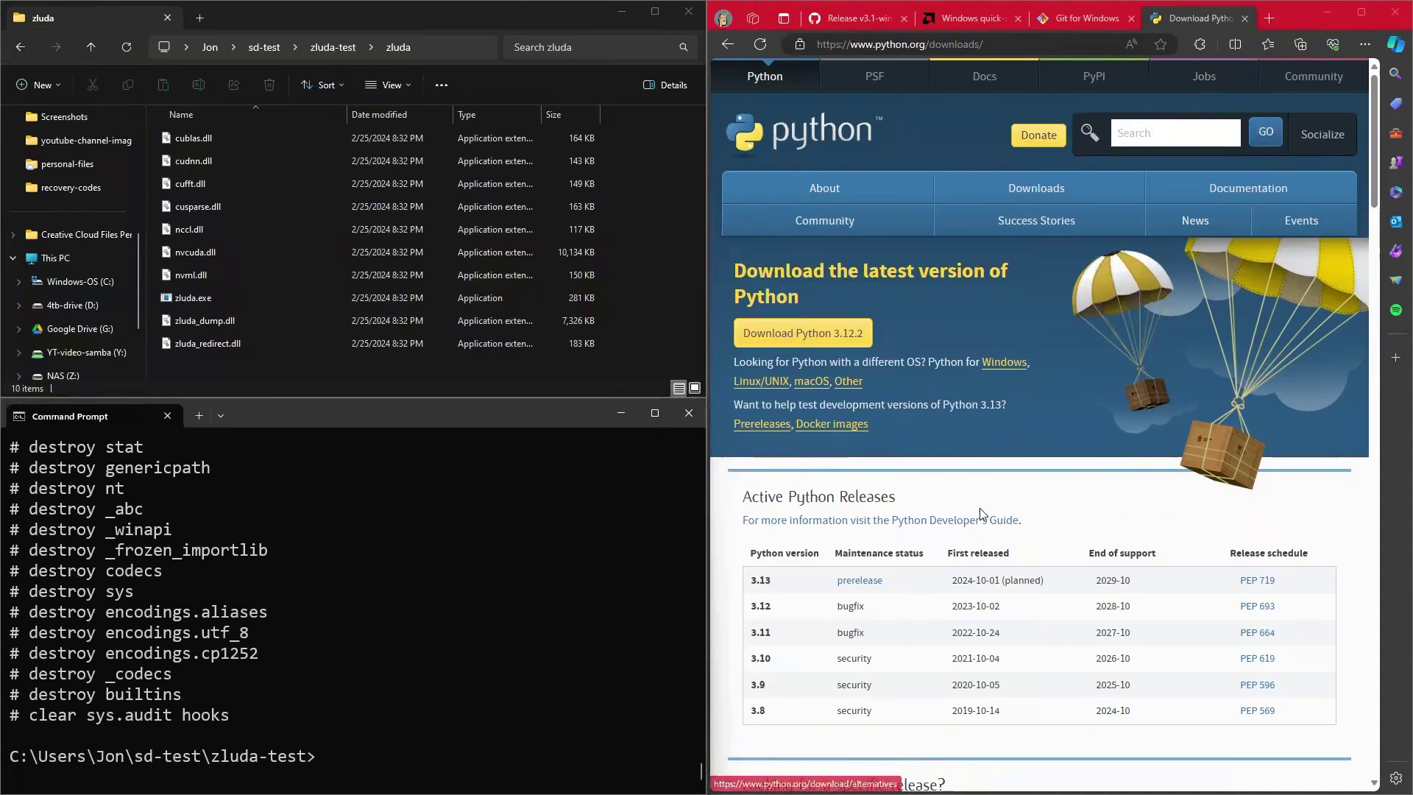
pyautogui.scroll(-2, 810, 515)
pyautogui.scroll(-5, 793, 398)
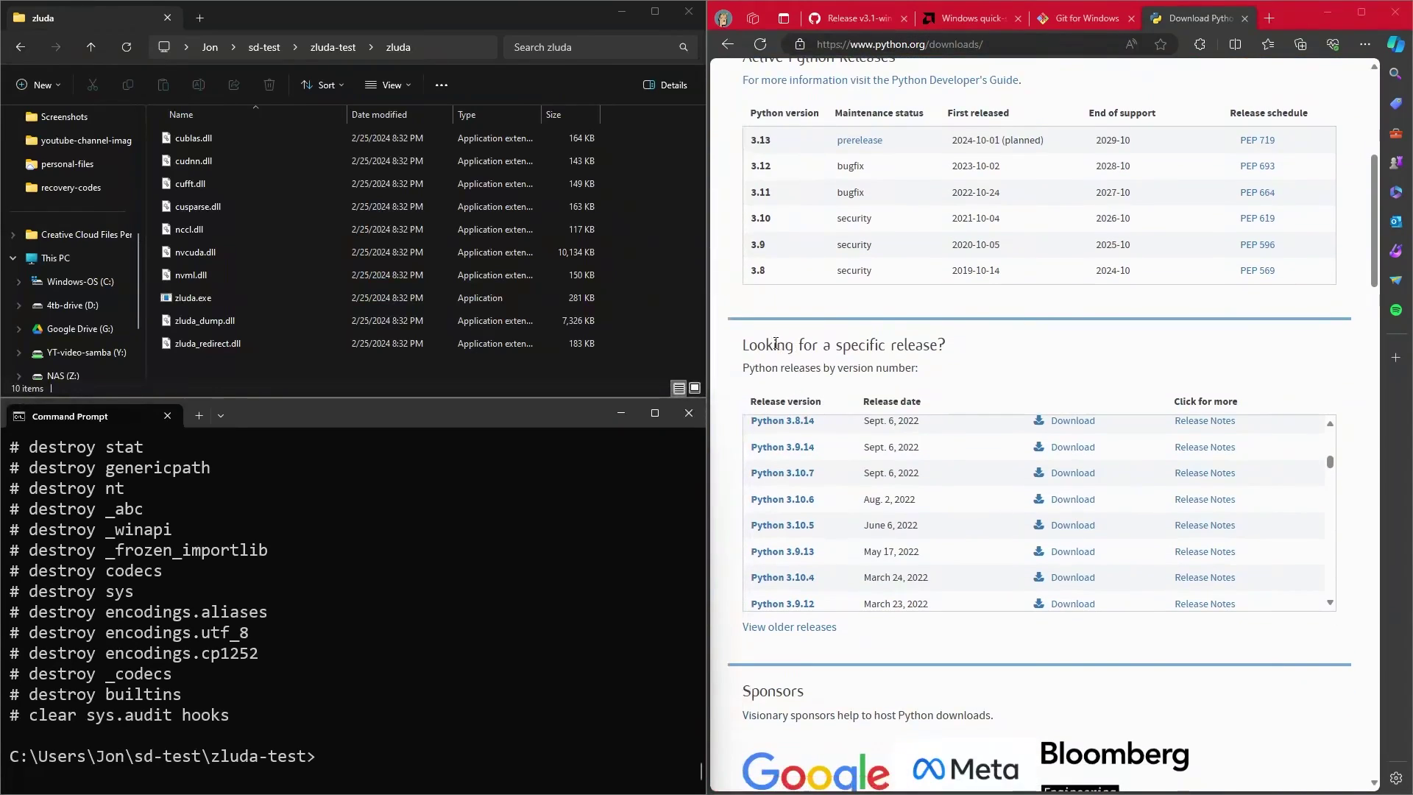
pyautogui.moveTo(750, 345); pyautogui.dragTo(1038, 342)
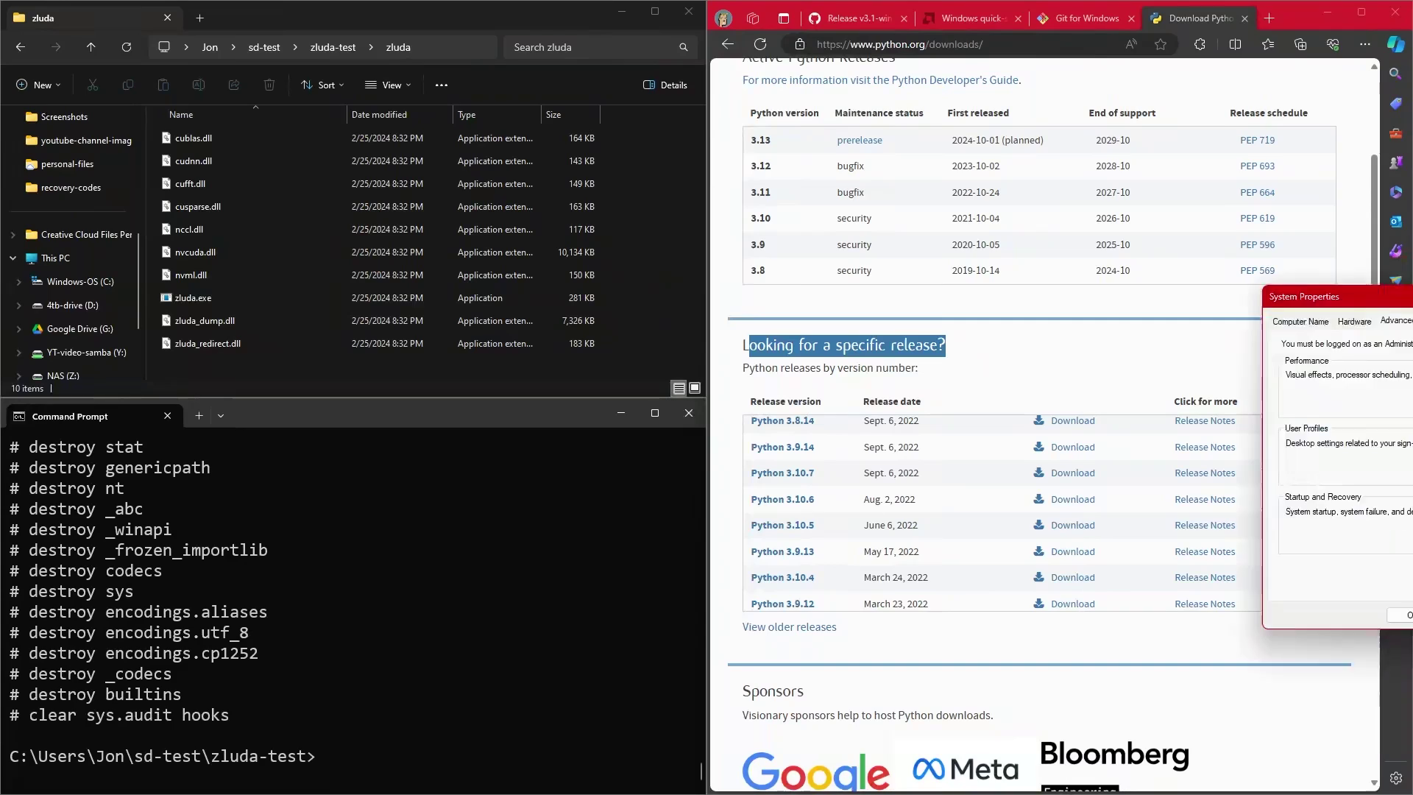
# Step: Open Environment Variables and edit the system Path, reviewing its zluda and %HIP_PATH%bin entries
pyautogui.moveTo(1286, 317); pyautogui.dragTo(624, 195)
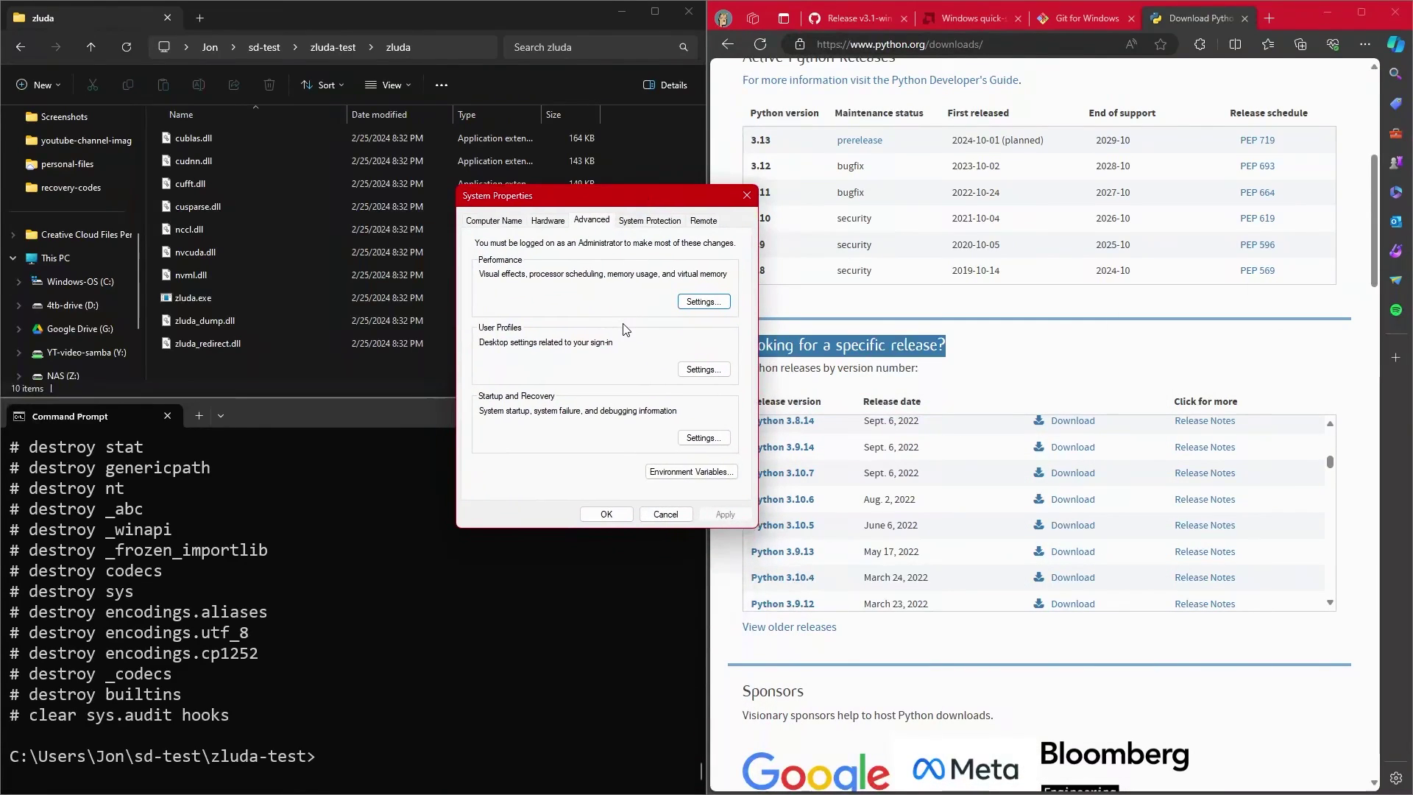
pyautogui.click(701, 474)
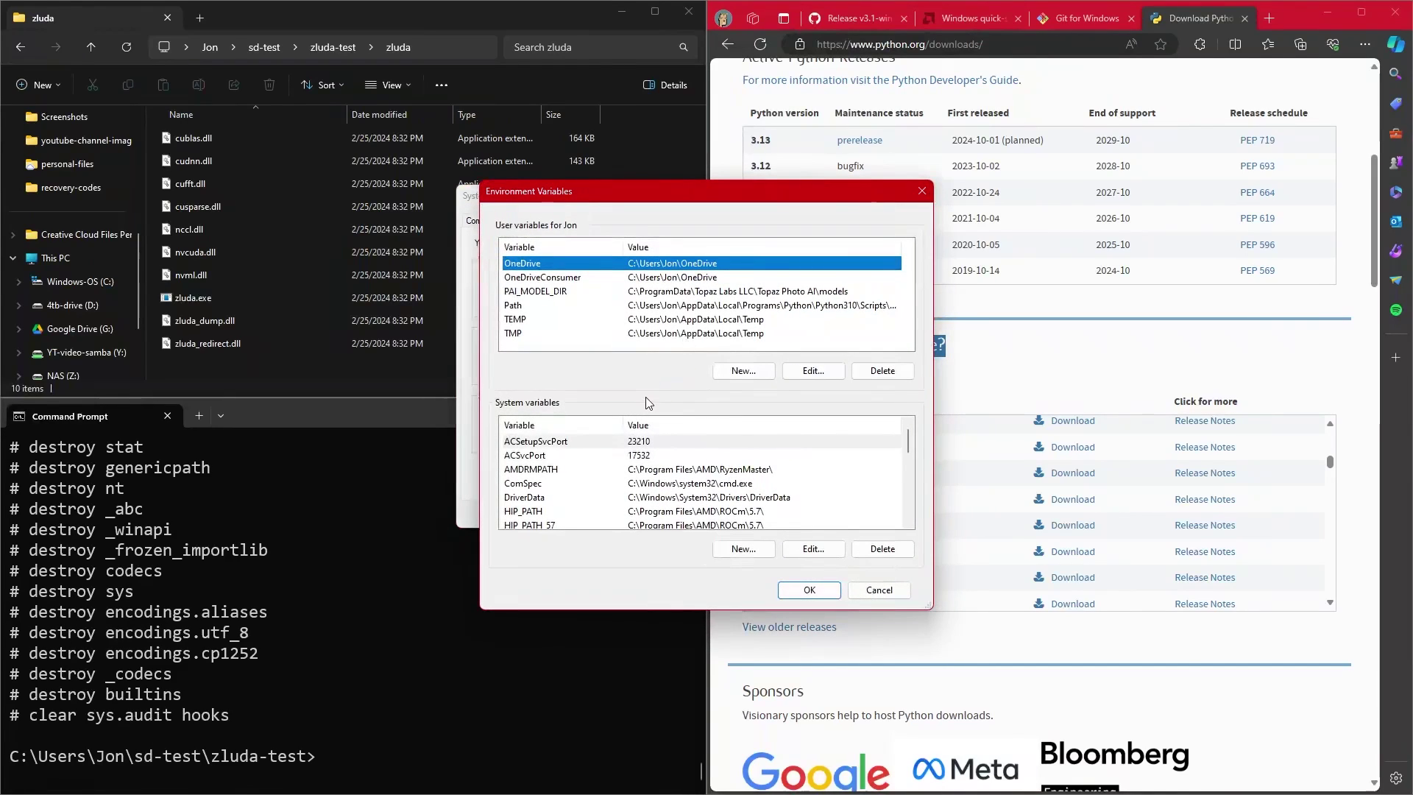
pyautogui.scroll(-2, 582, 493)
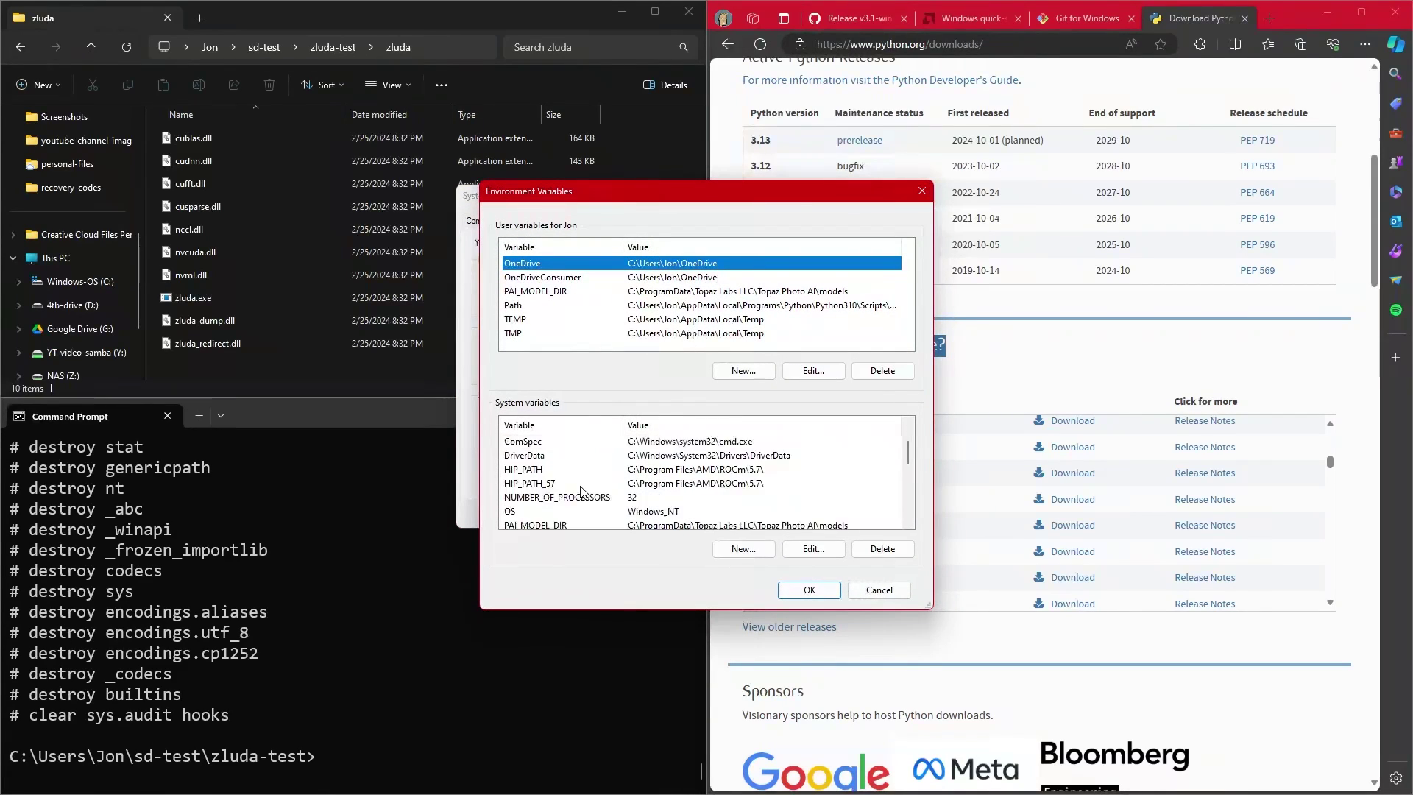
pyautogui.scroll(-3, 592, 499)
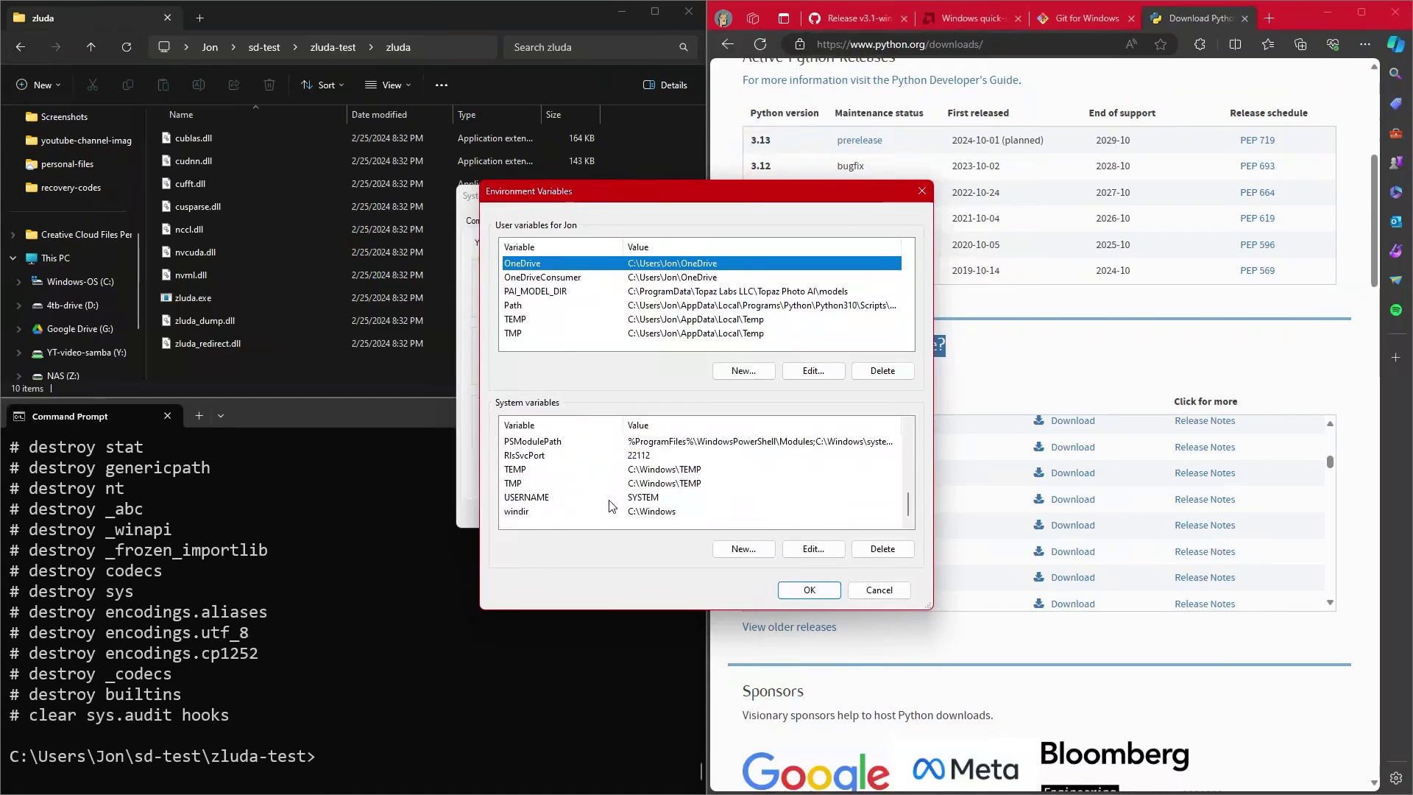
pyautogui.scroll(5, 631, 483)
pyautogui.scroll(-1, 566, 480)
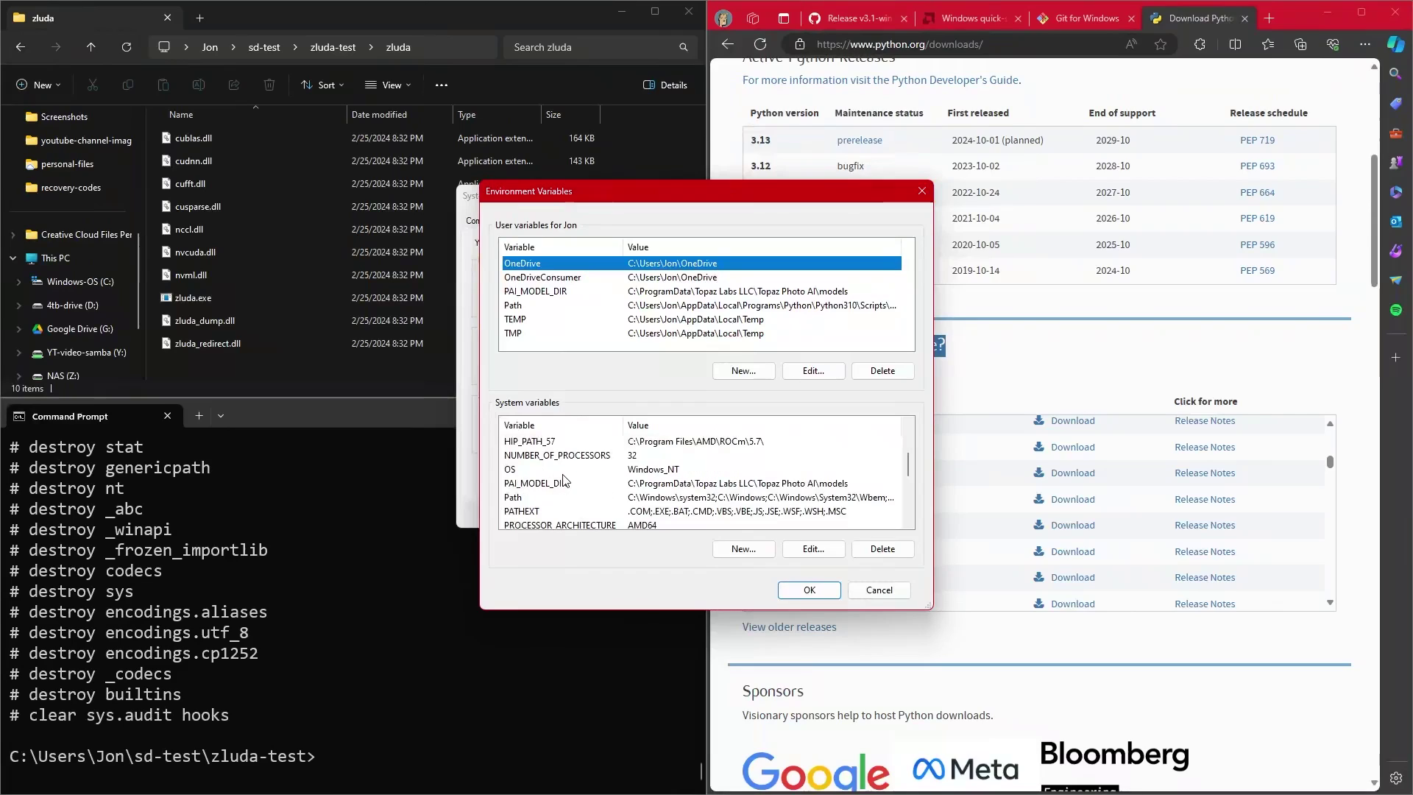
pyautogui.click(549, 498)
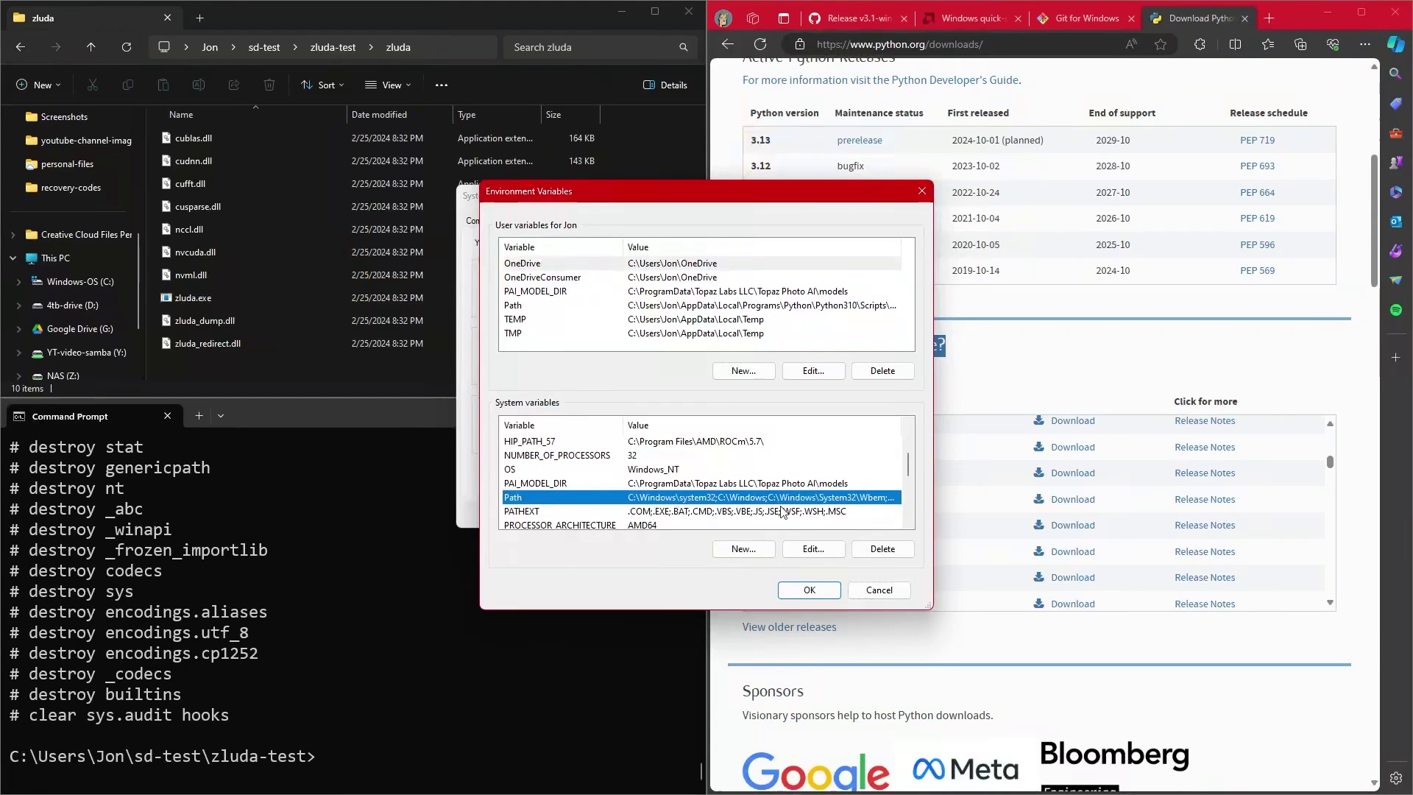
pyautogui.click(818, 550)
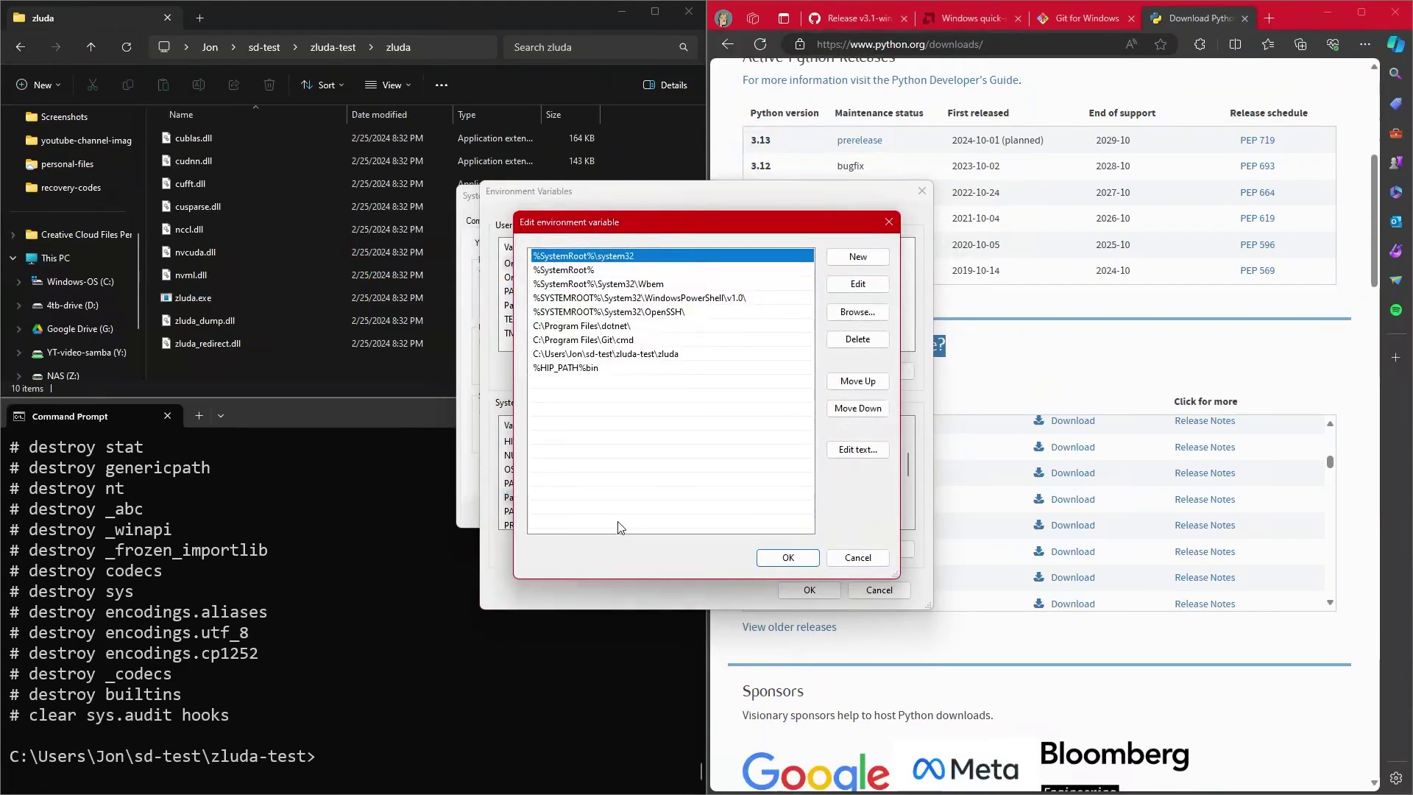
pyautogui.click(598, 355)
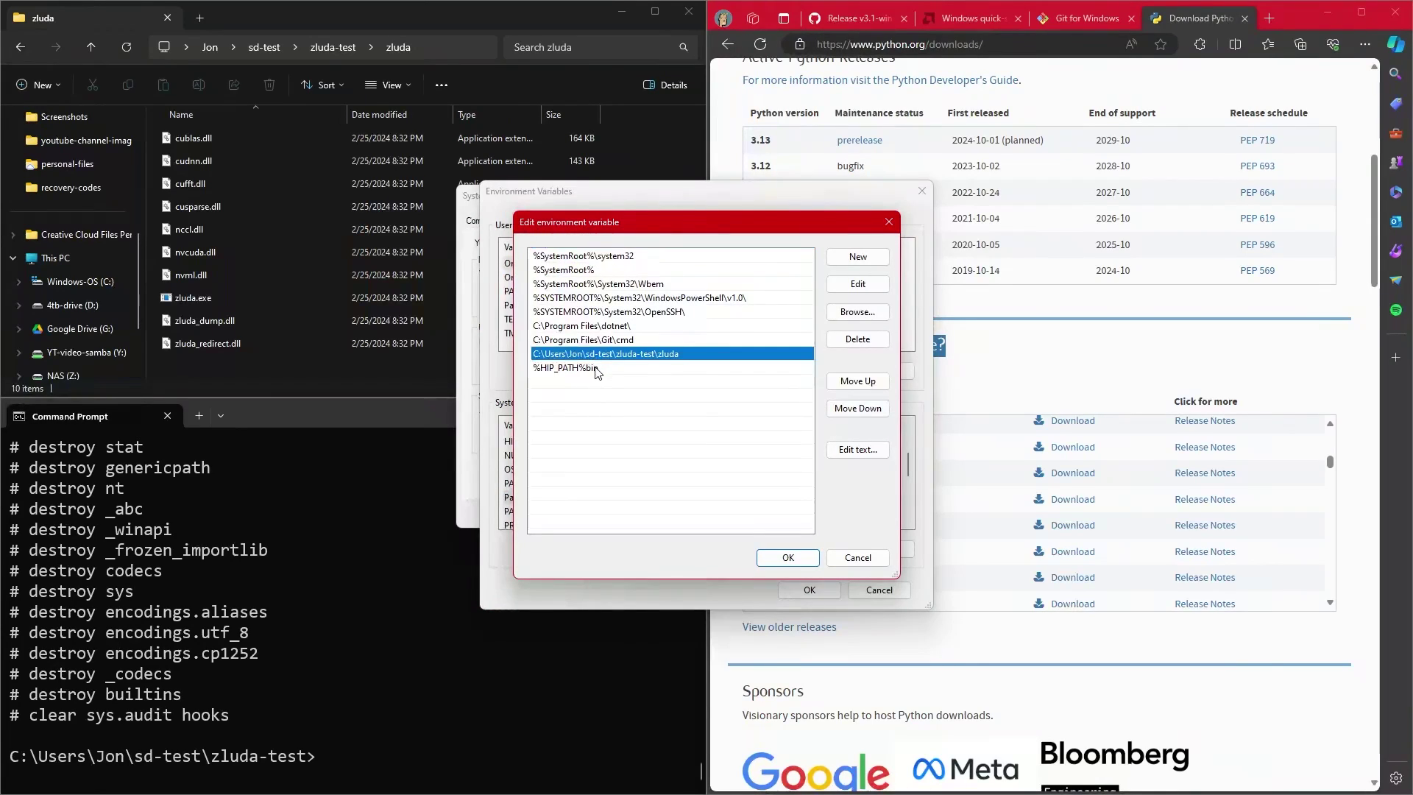
pyautogui.click(596, 368)
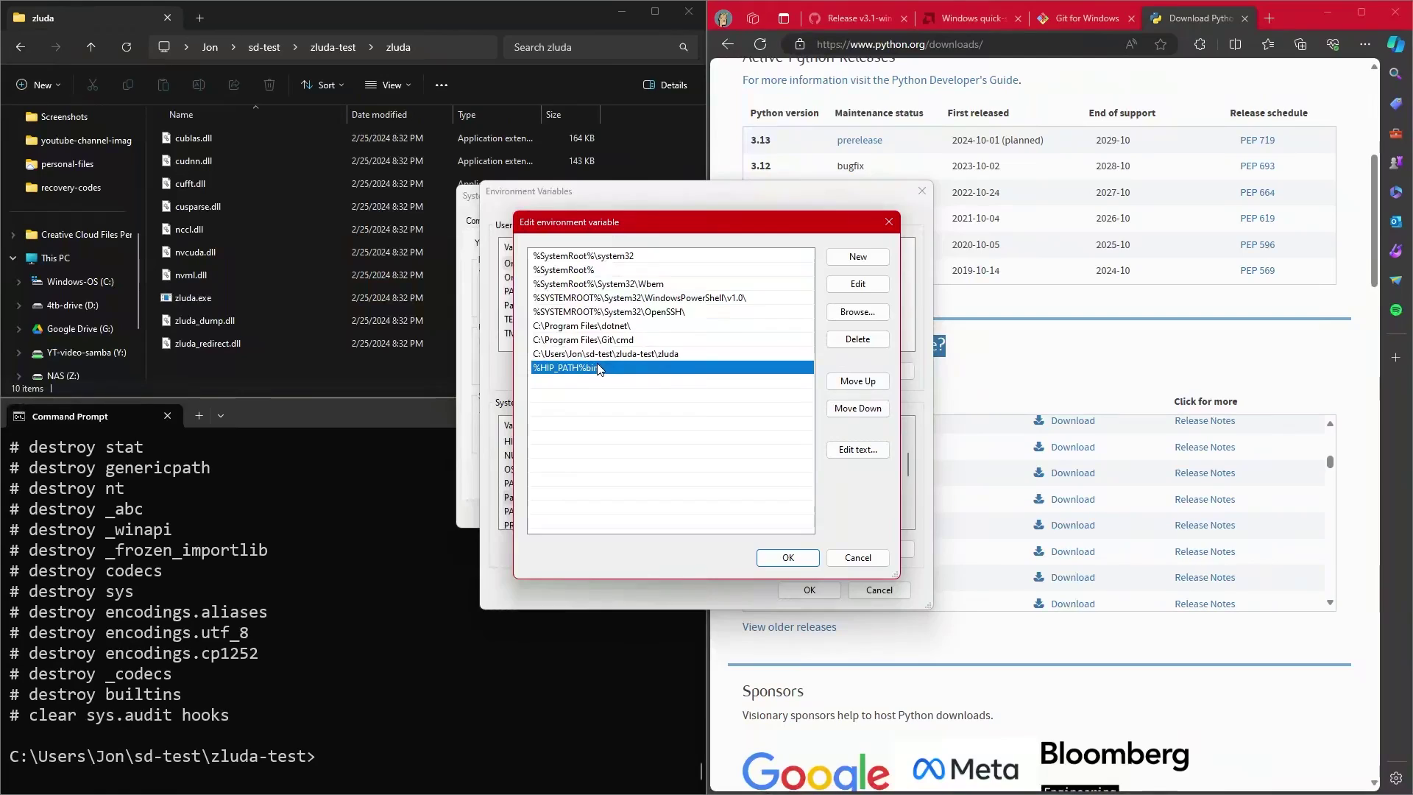
pyautogui.click(576, 354)
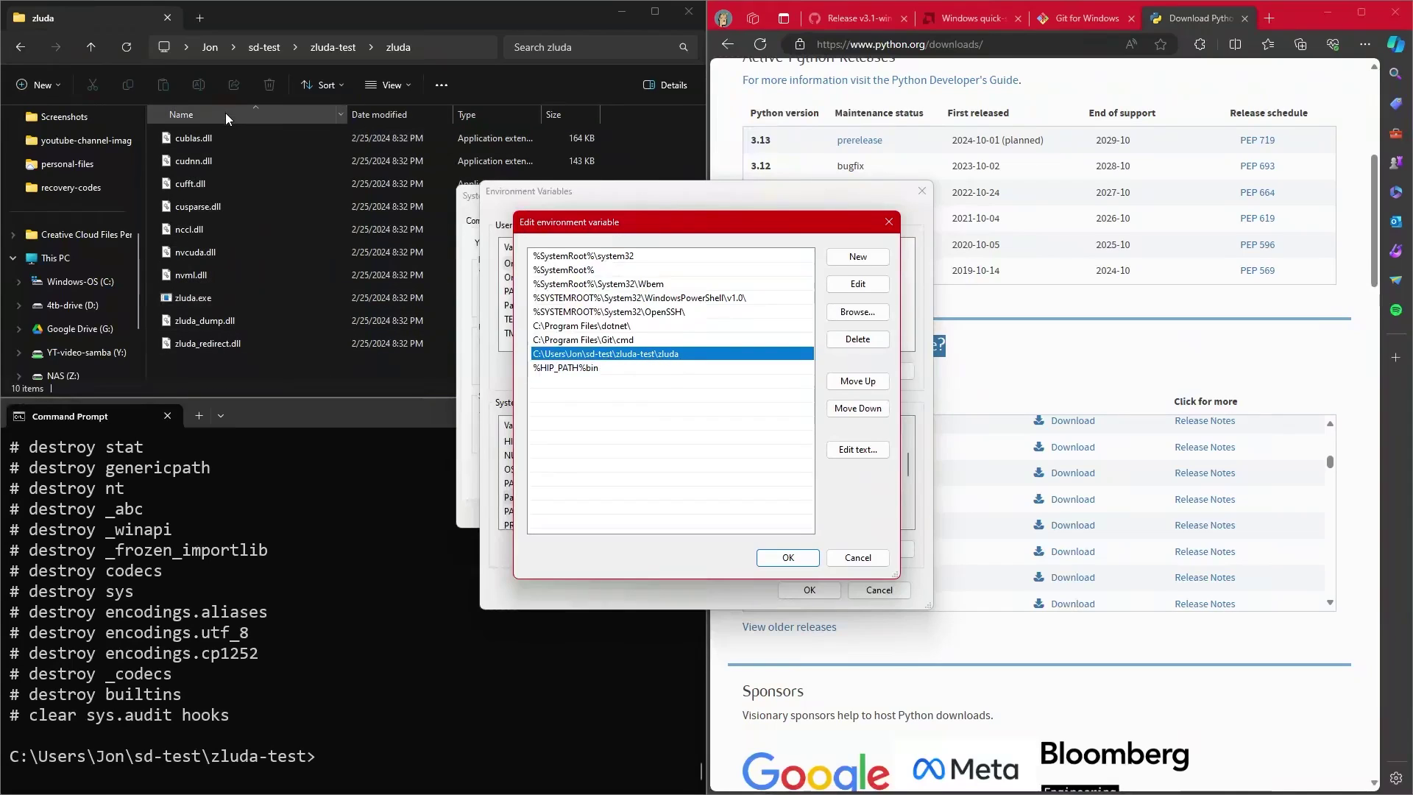
# Step: Copy the zluda folder's full path from File Explorer's address bar
pyautogui.click(868, 260)
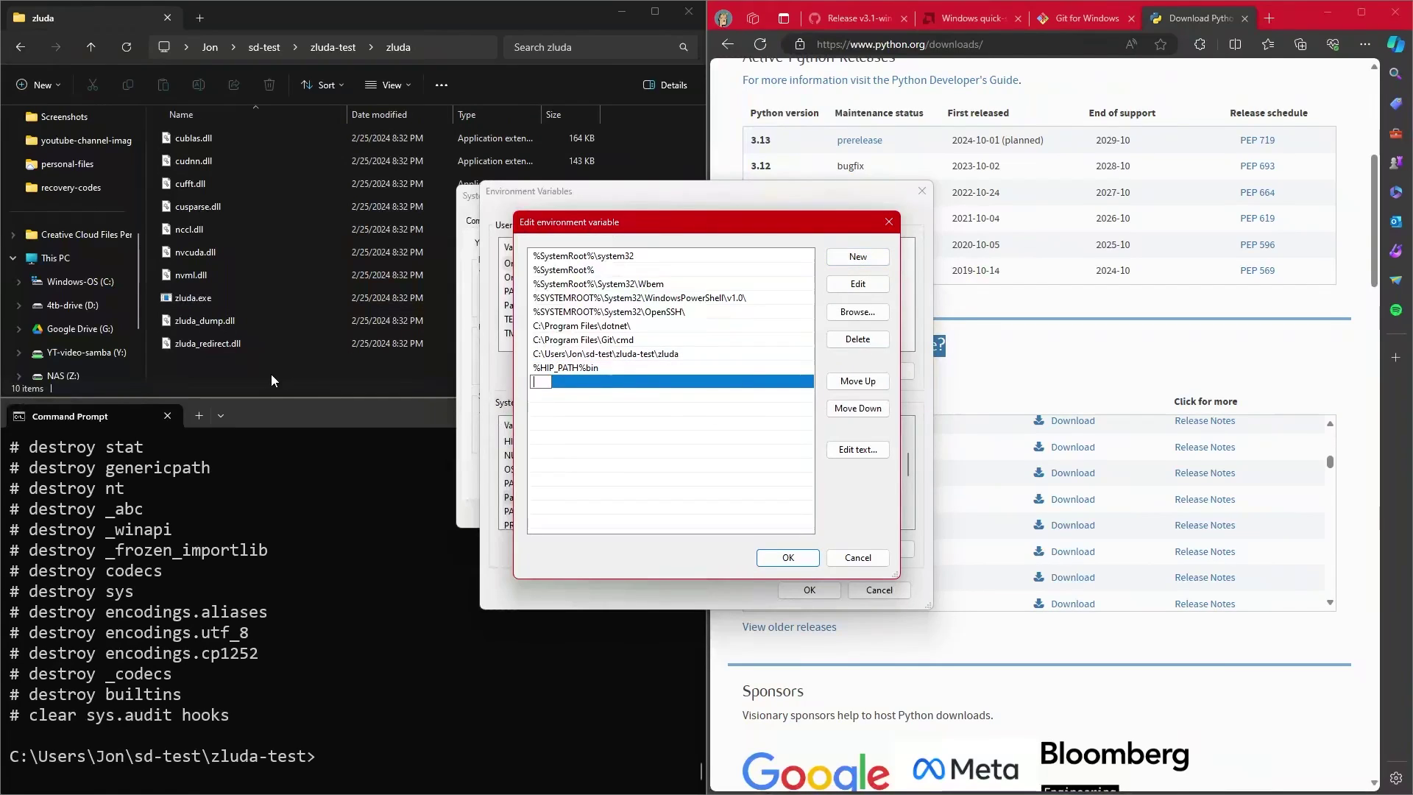
pyautogui.click(241, 371)
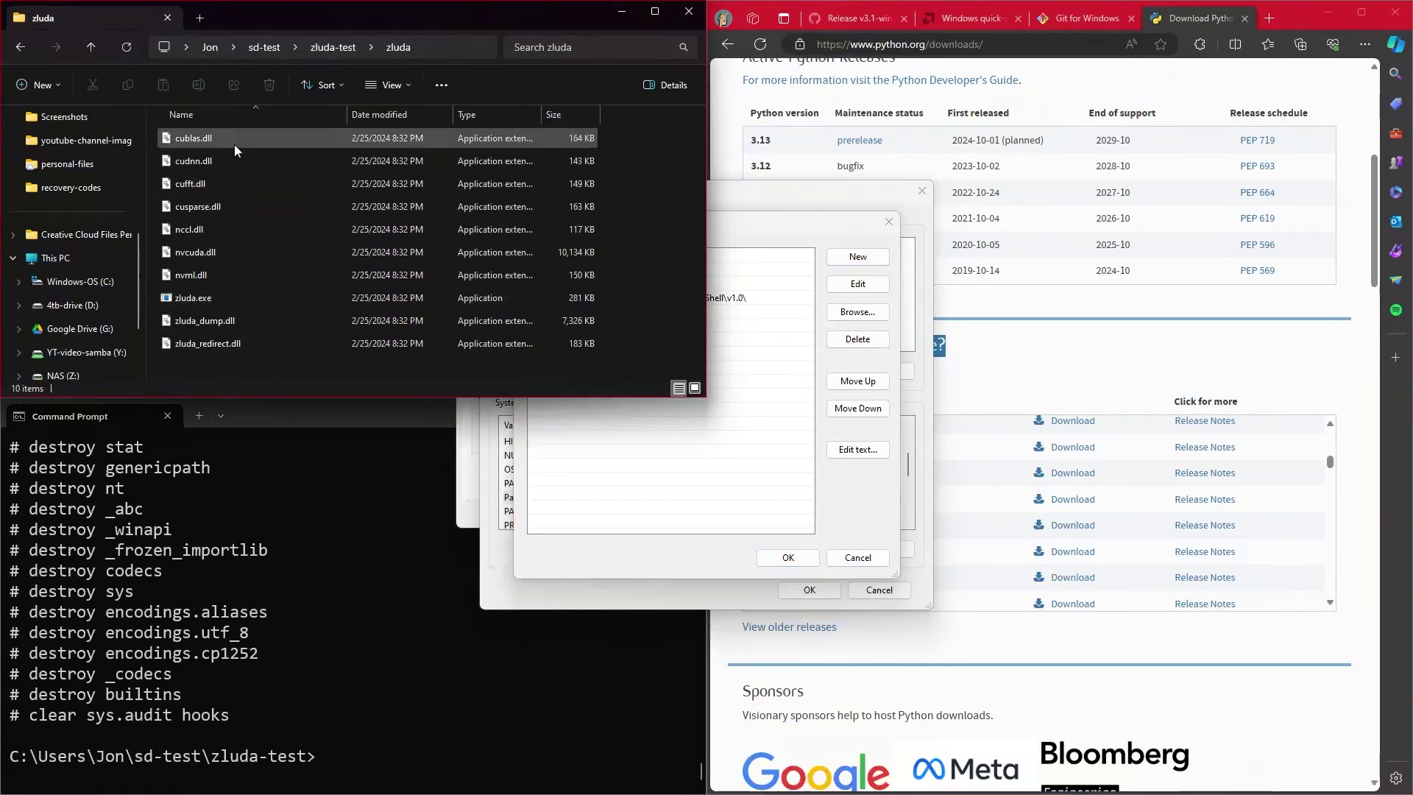
pyautogui.click(443, 51)
pyautogui.hotkey('ctrl', 'c')
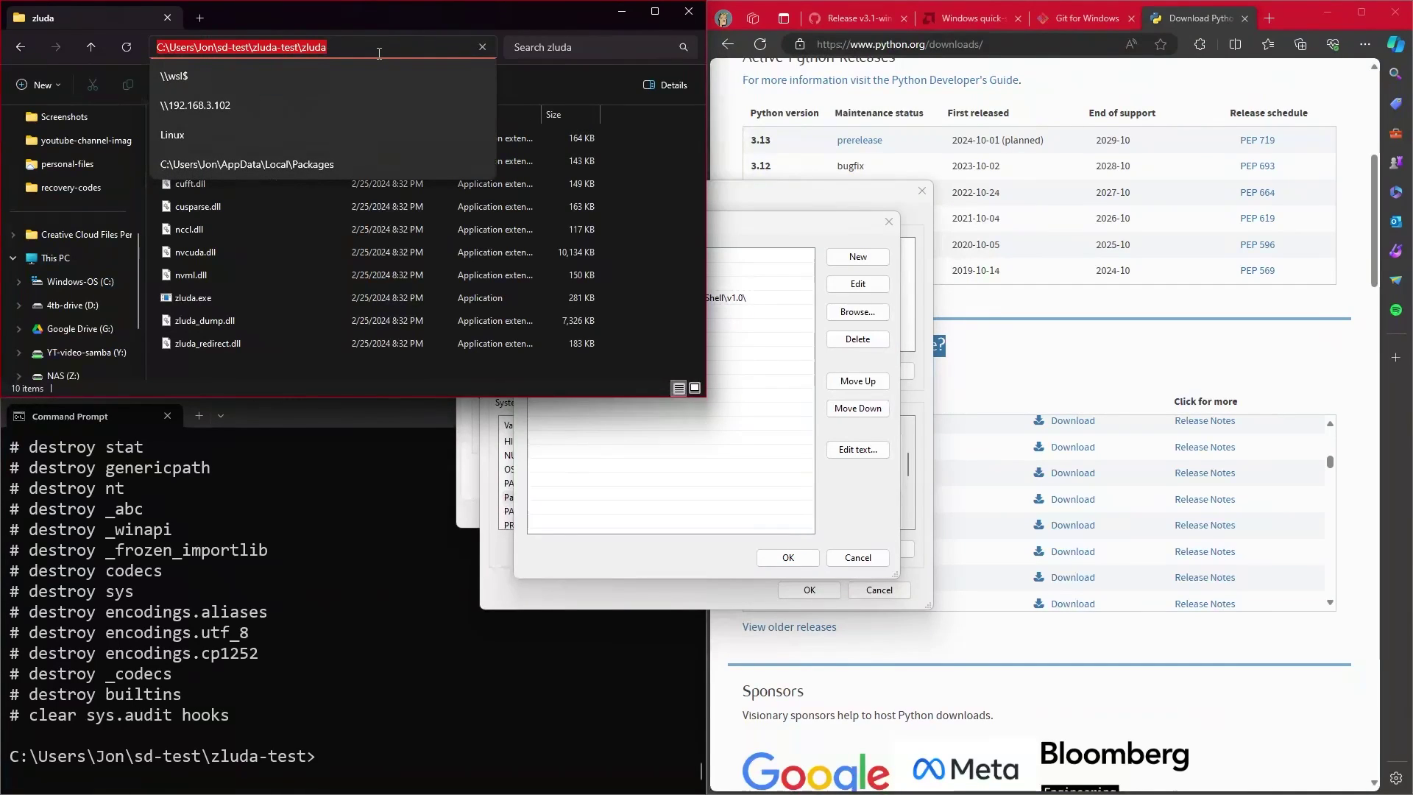
pyautogui.click(675, 515)
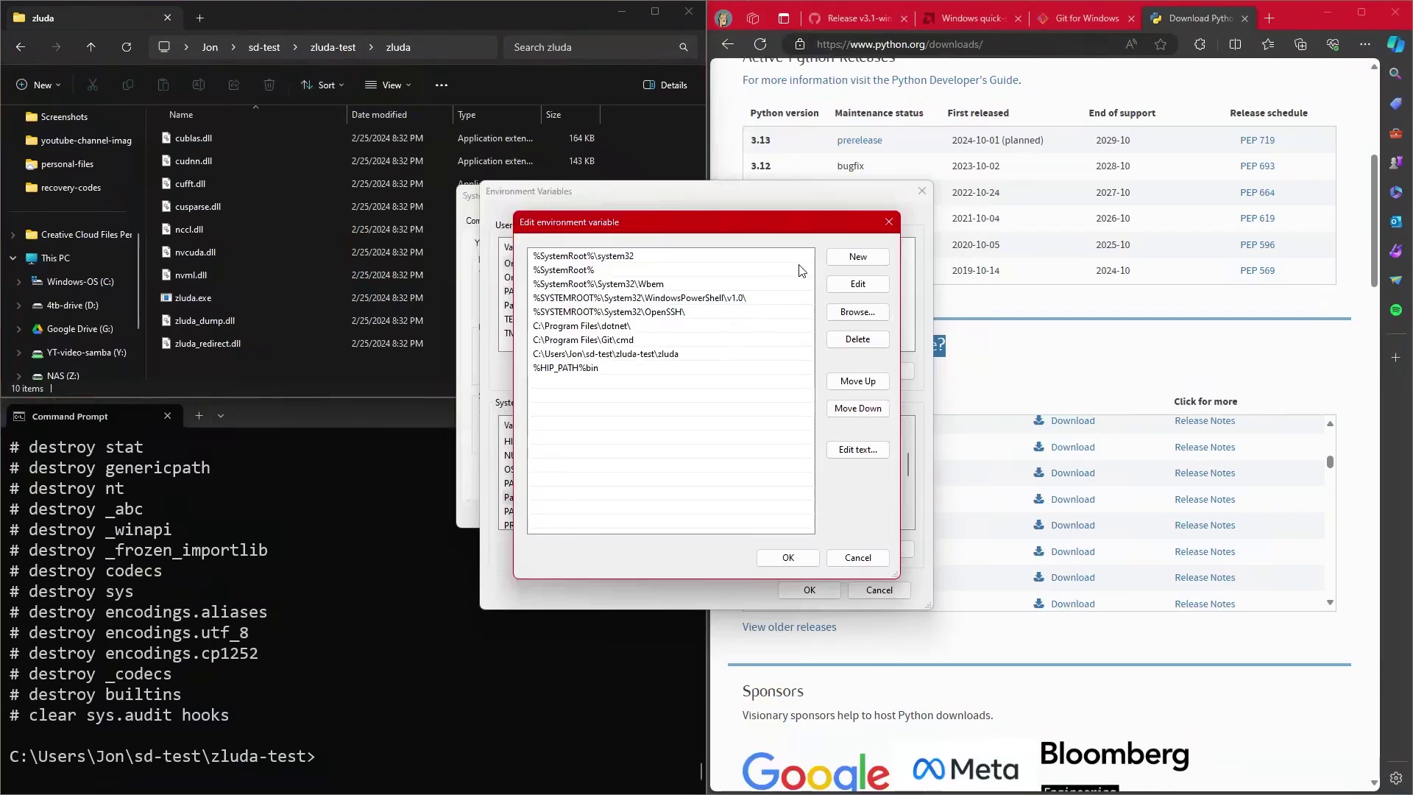
# Step: Add the pasted zluda path to Path, delete the duplicate entry, and OK all dialogs
pyautogui.click(856, 257)
pyautogui.hotkey('ctrl', 'v')
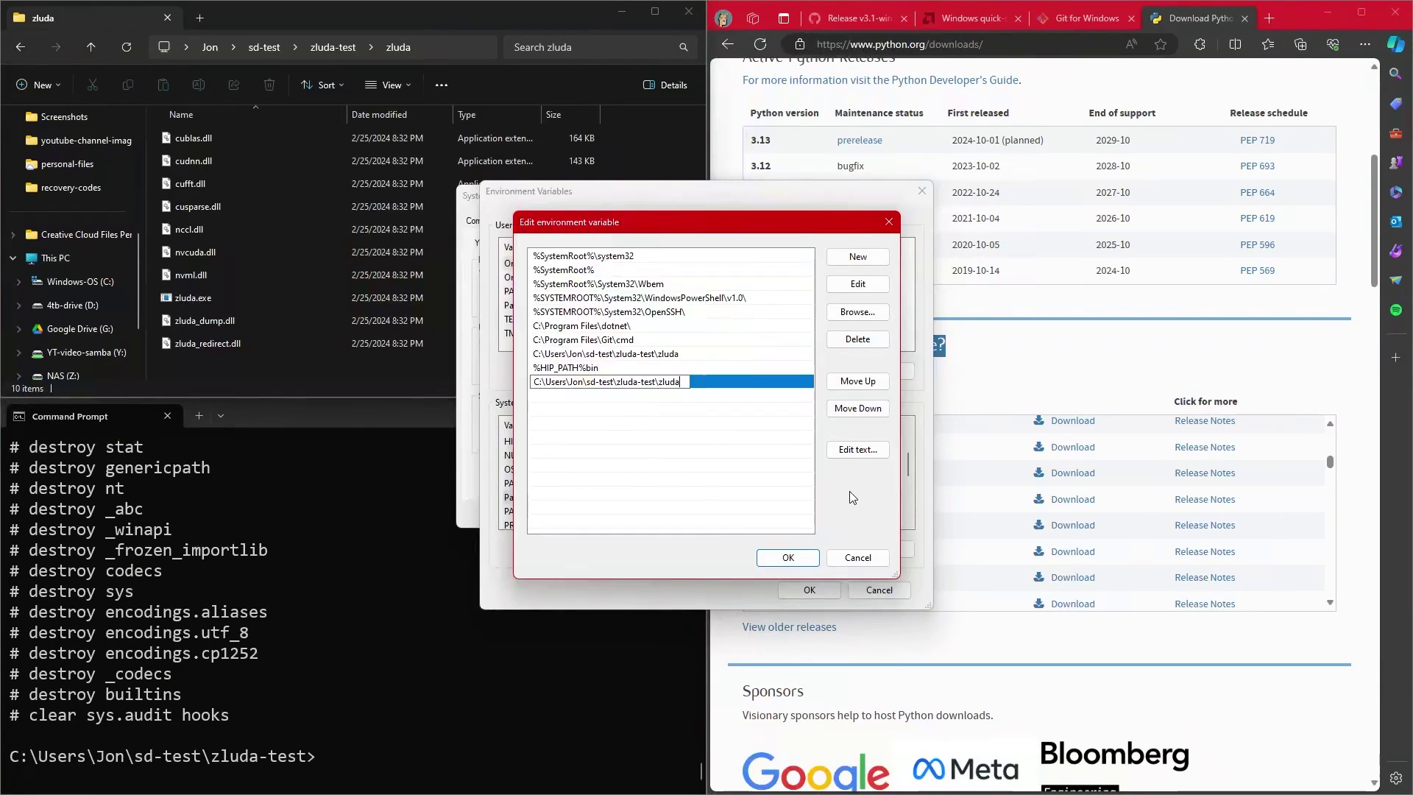
pyautogui.press('Return')
pyautogui.click(681, 388)
pyautogui.click(857, 340)
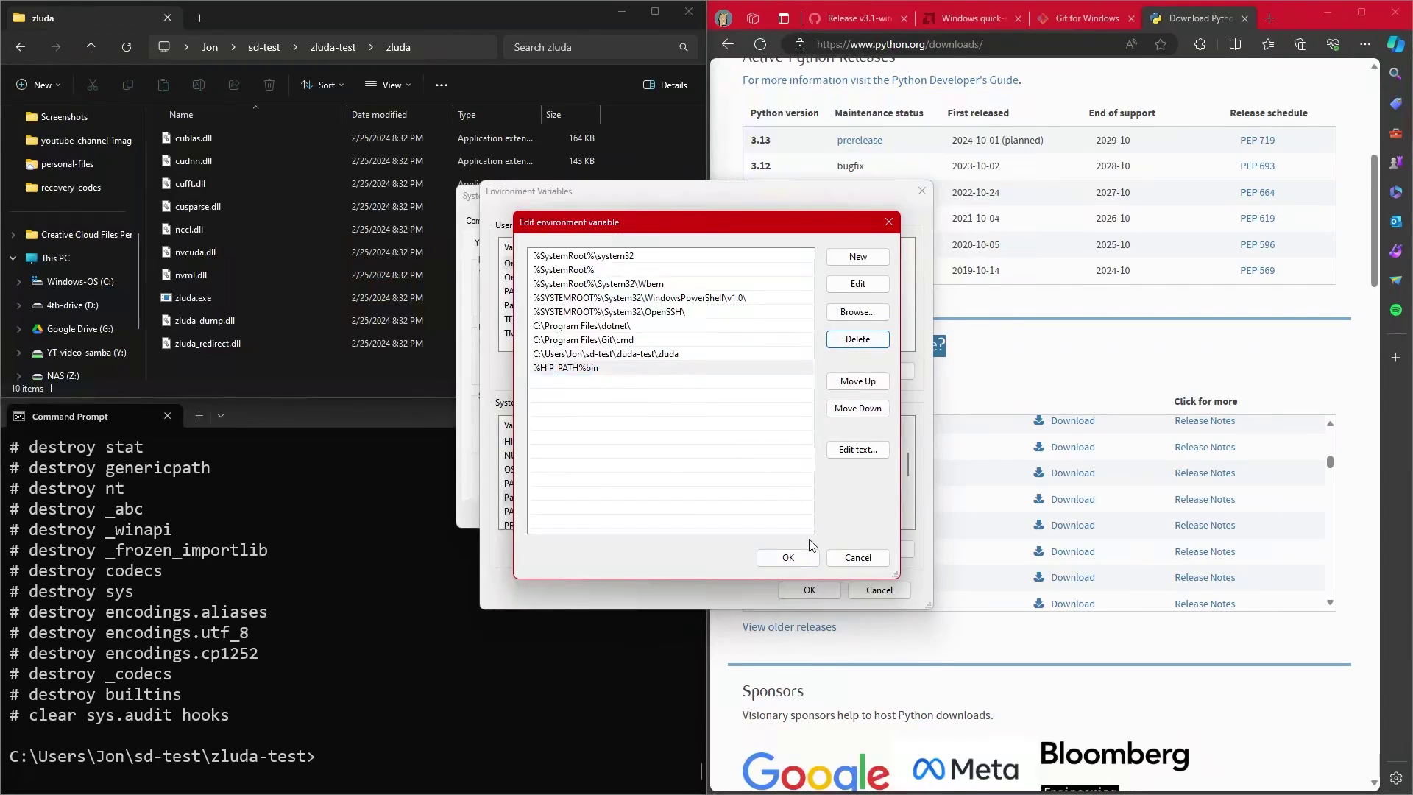
pyautogui.click(789, 557)
pyautogui.click(813, 588)
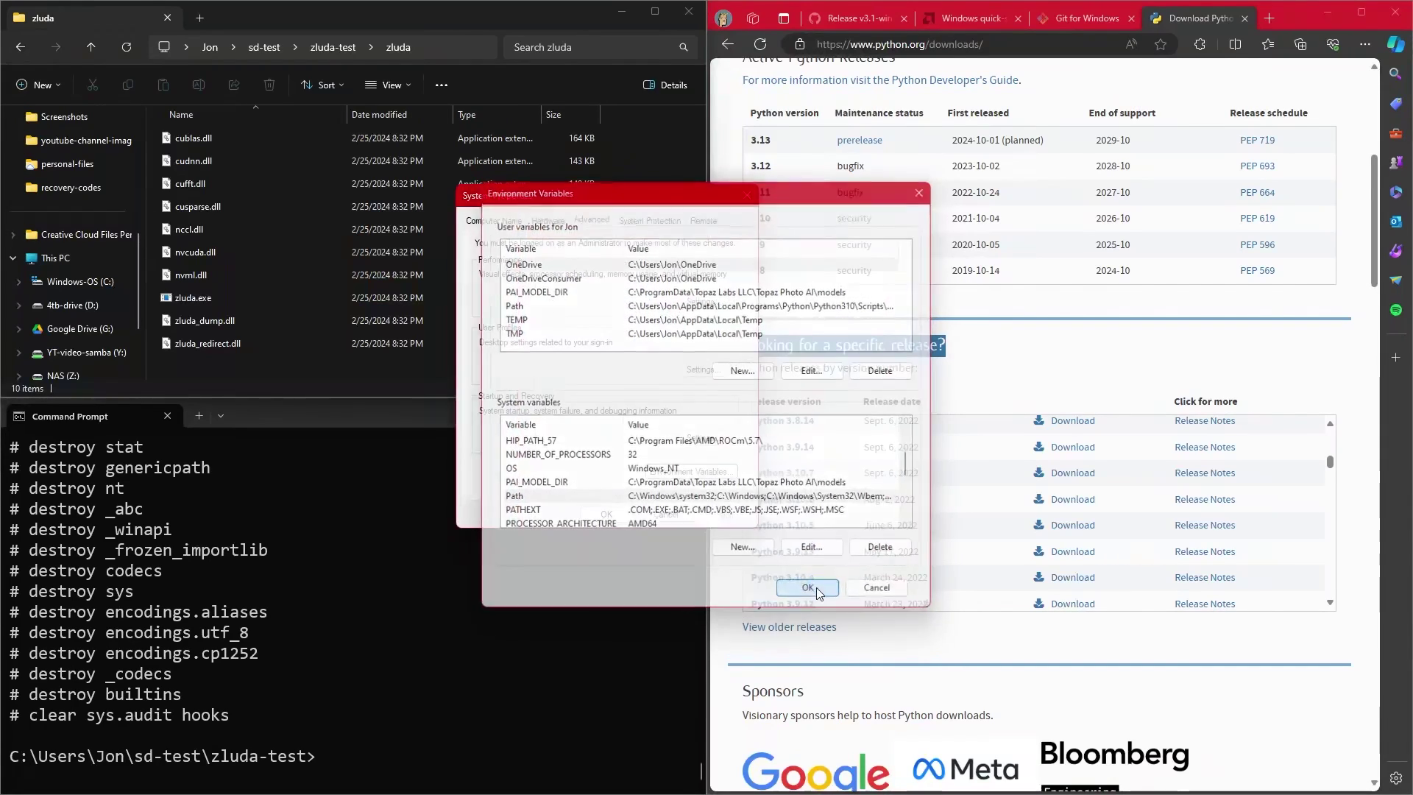
pyautogui.click(596, 514)
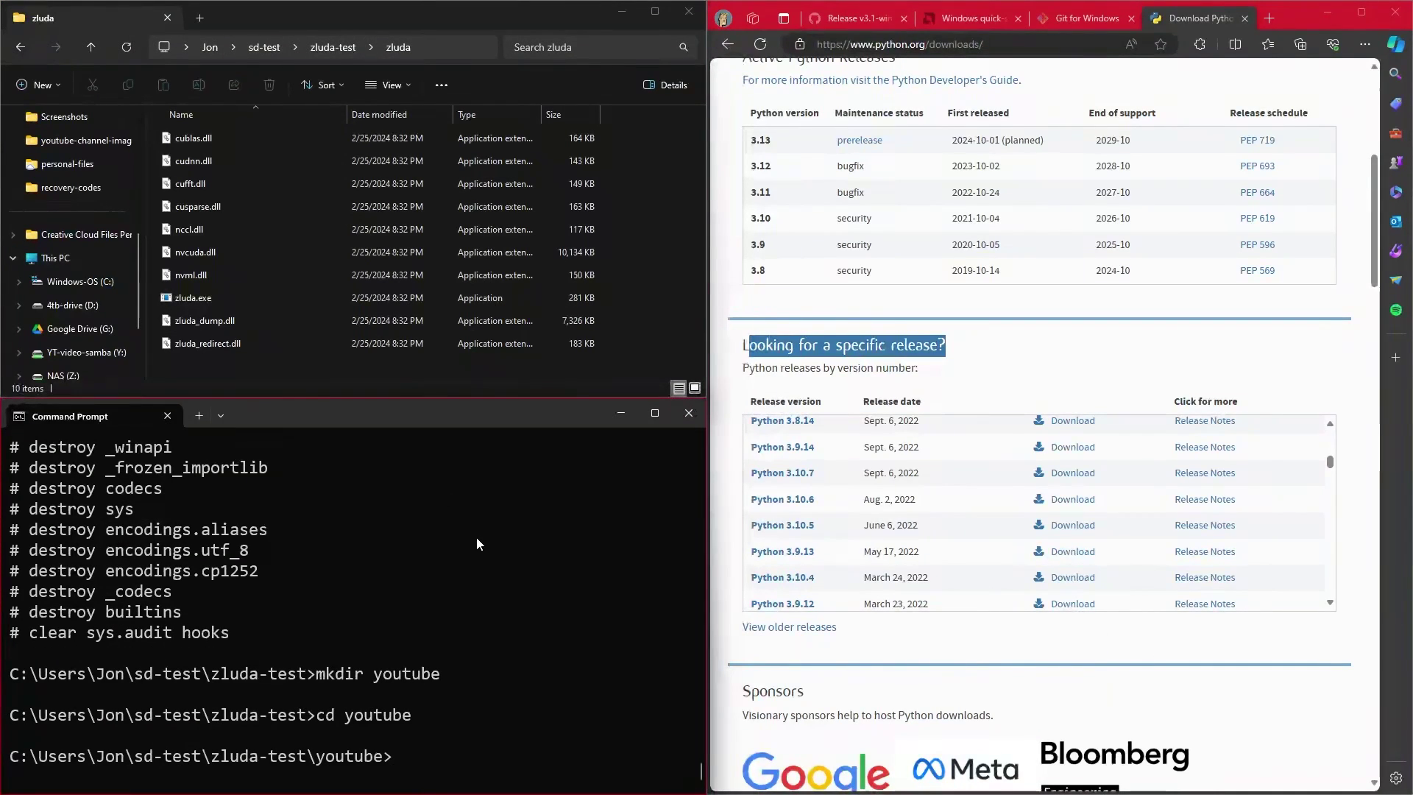
# Step: Clone the stable-diffusion-webui-directml repository with git clone and its pasted URL
pyautogui.write('git clone')
pyautogui.write('https://github.com/lshqqytiger/stable-diffusion-webui-directml.git')
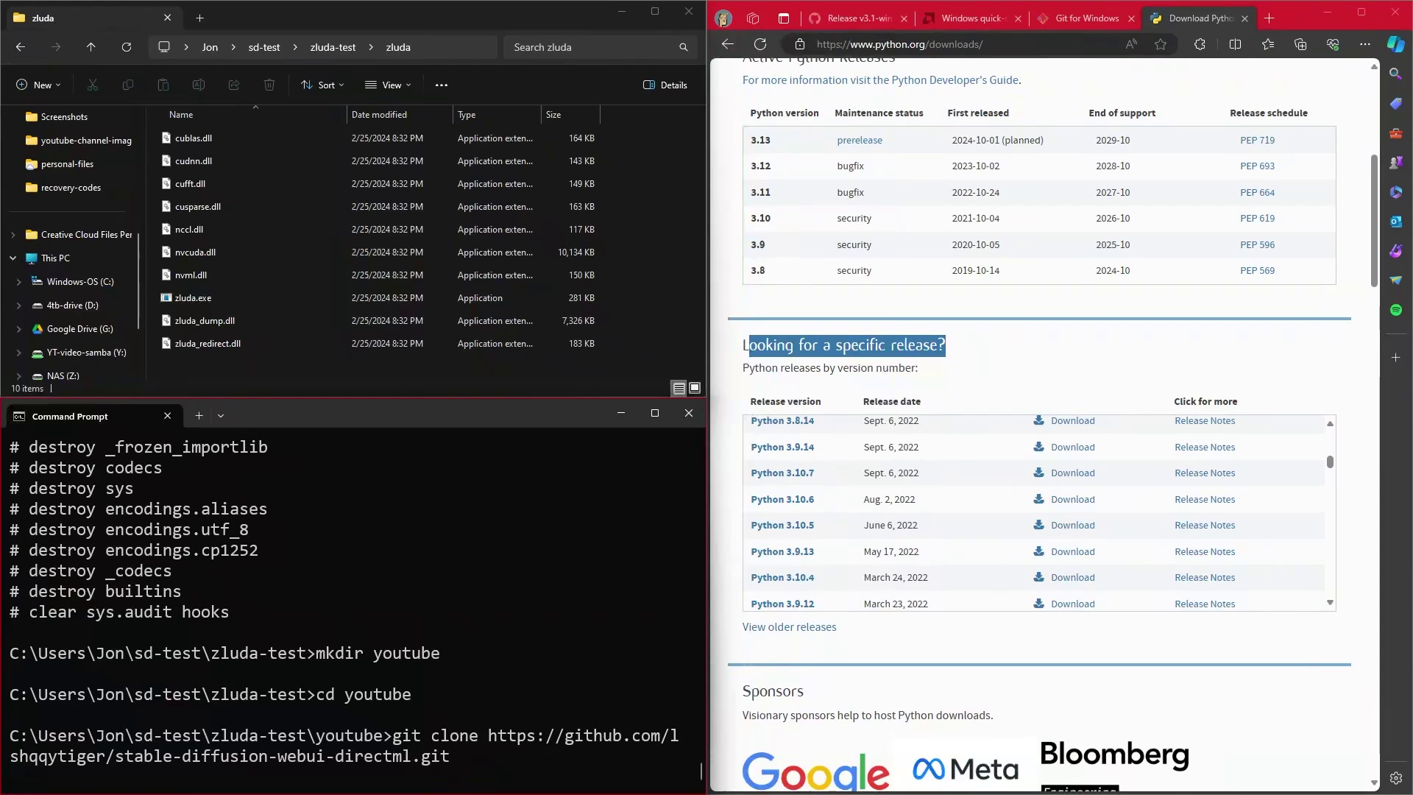
pyautogui.press('Return')
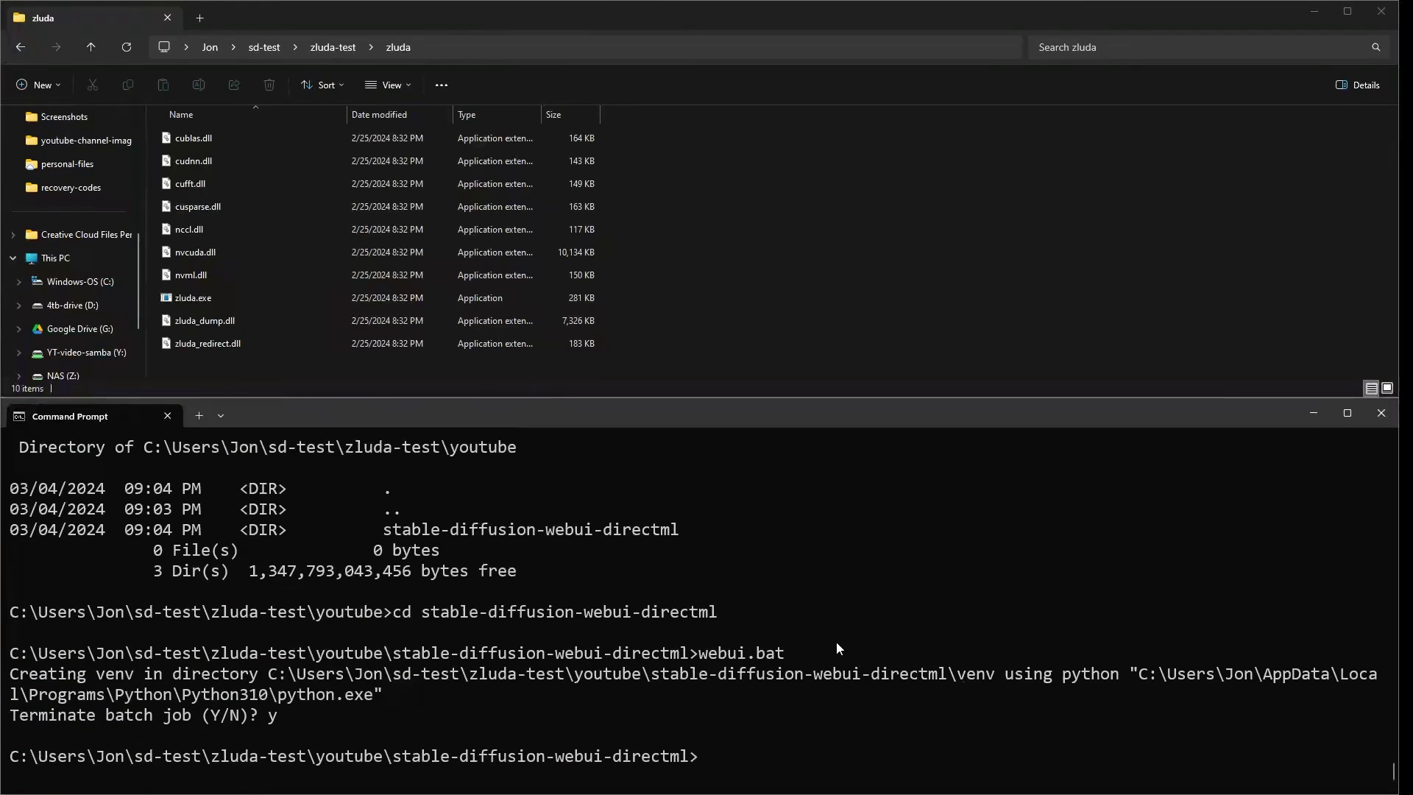
# Step: Run webui.bat so the web UI loads the v1-5-pruned-emaonly model
pyautogui.click(819, 630)
pyautogui.write('webui.bat')
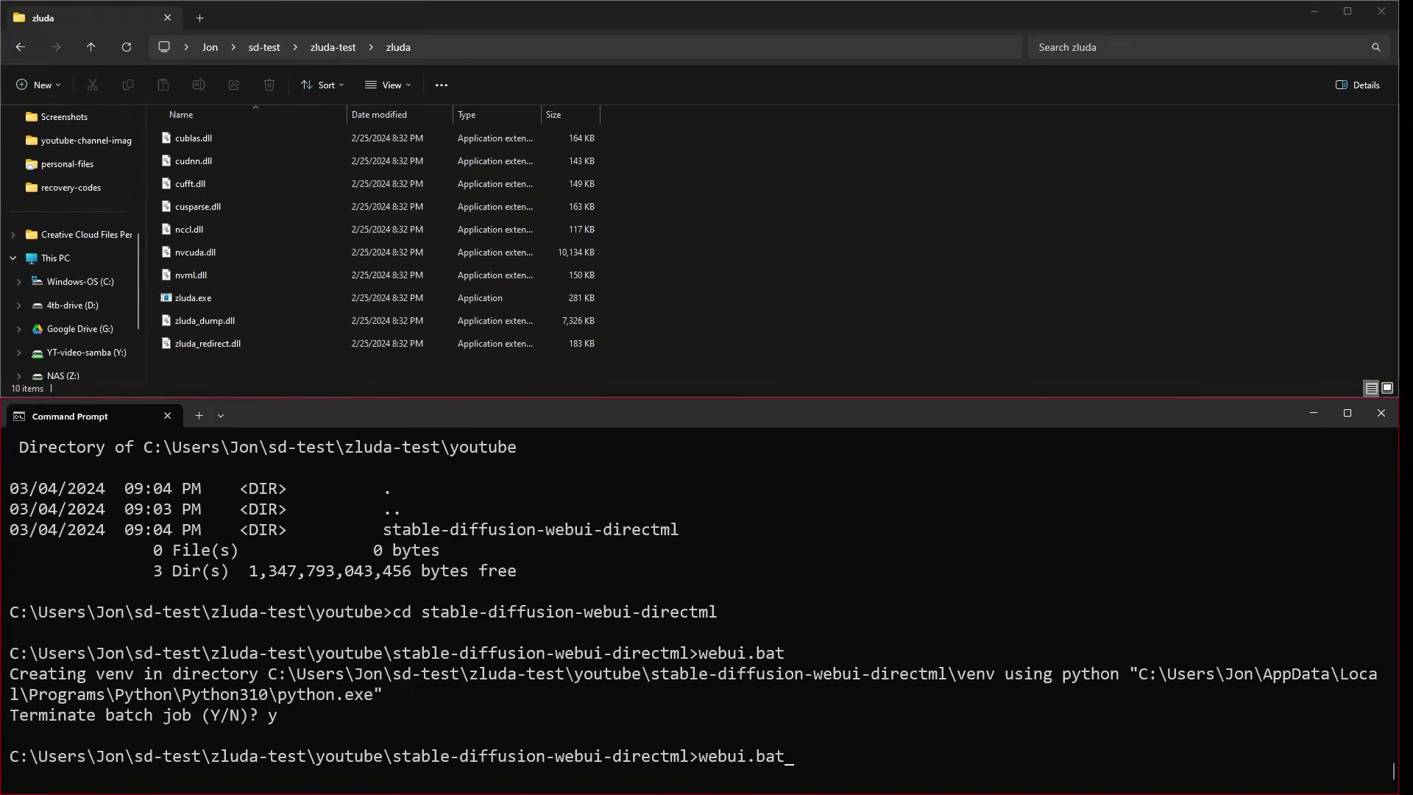
pyautogui.press('Return')
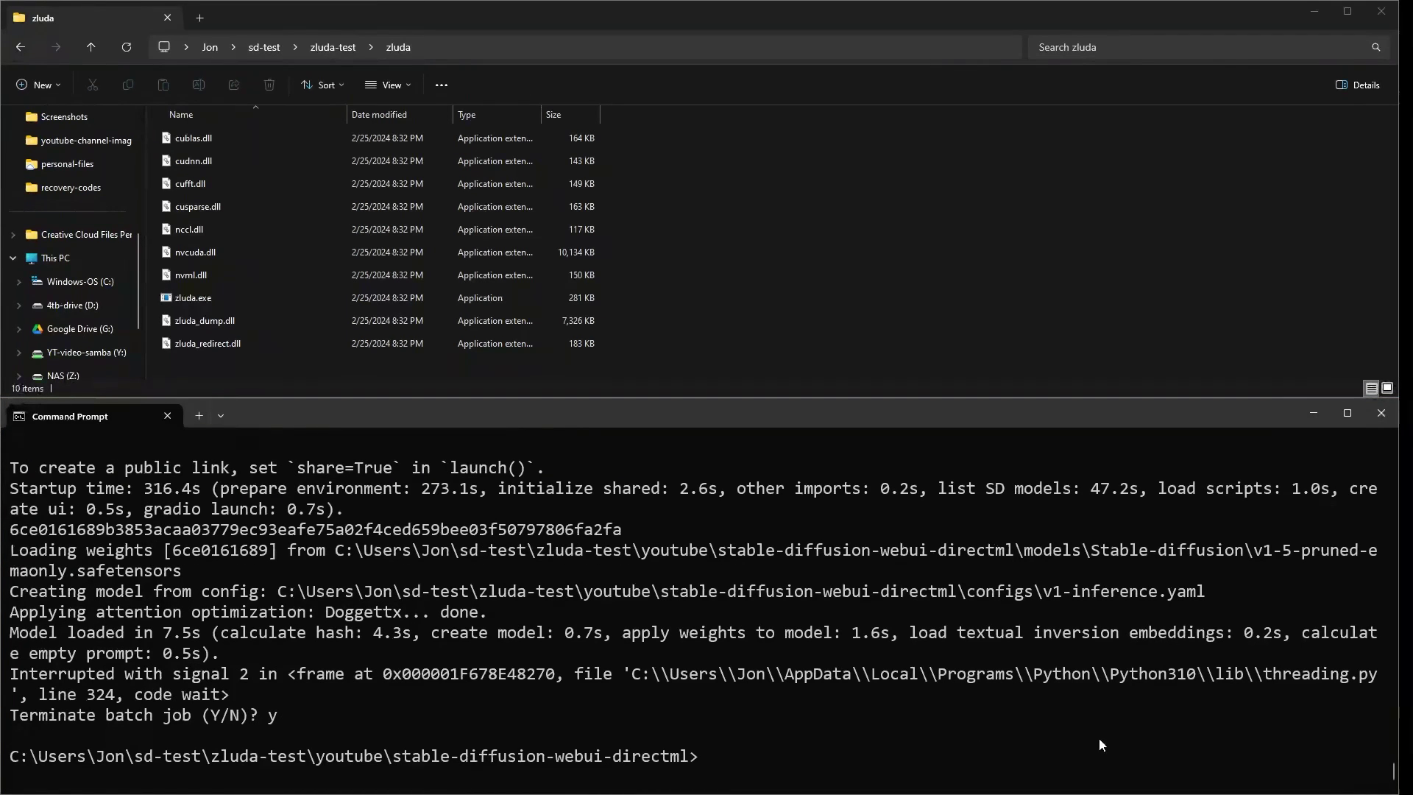
pyautogui.scroll(4, 634, 709)
pyautogui.scroll(-4, 635, 709)
# Step: Browse sd-test > zluda-test > youtube > stable-diffusion-webui-directml and narrow the windows to half width
pyautogui.click(824, 168)
pyautogui.click(254, 49)
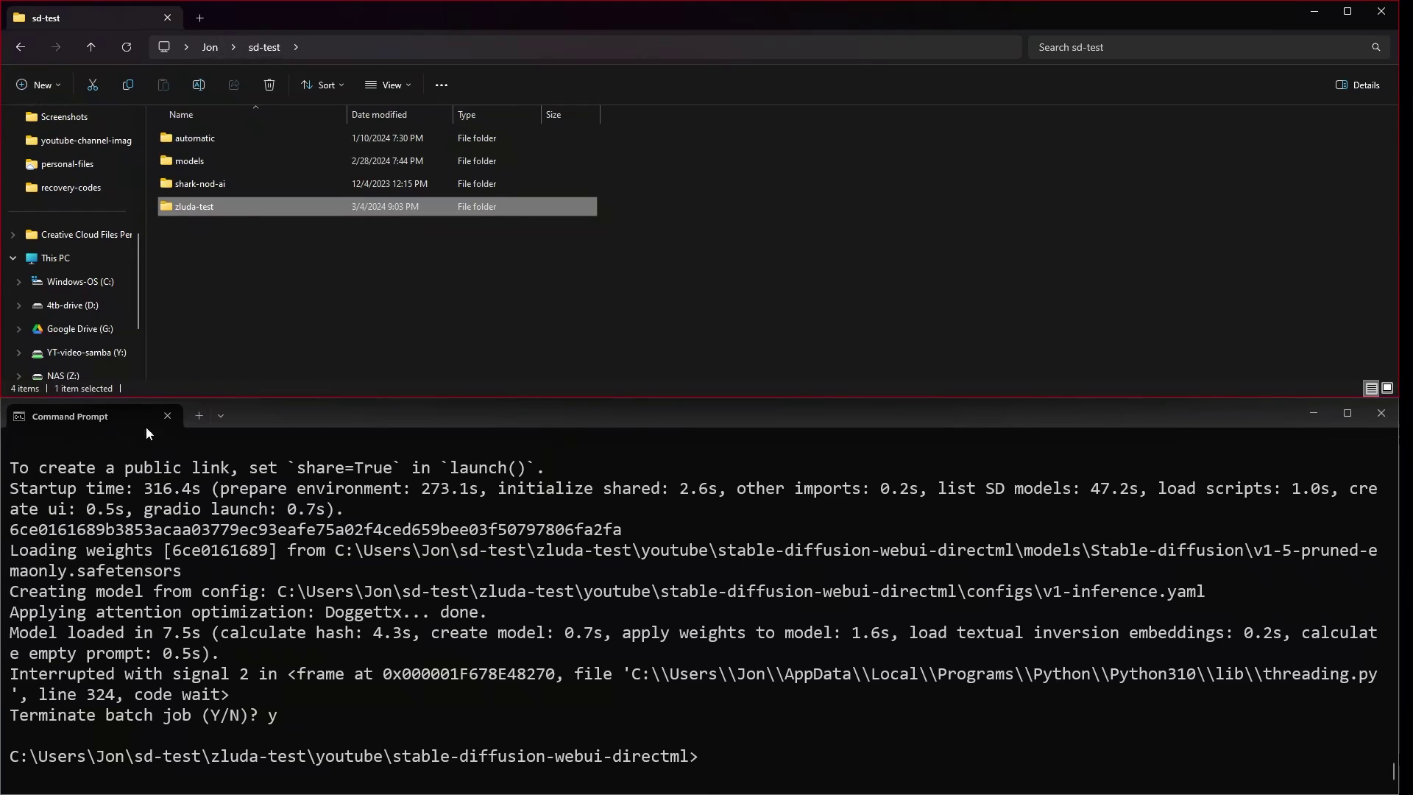
pyautogui.doubleClick(212, 208)
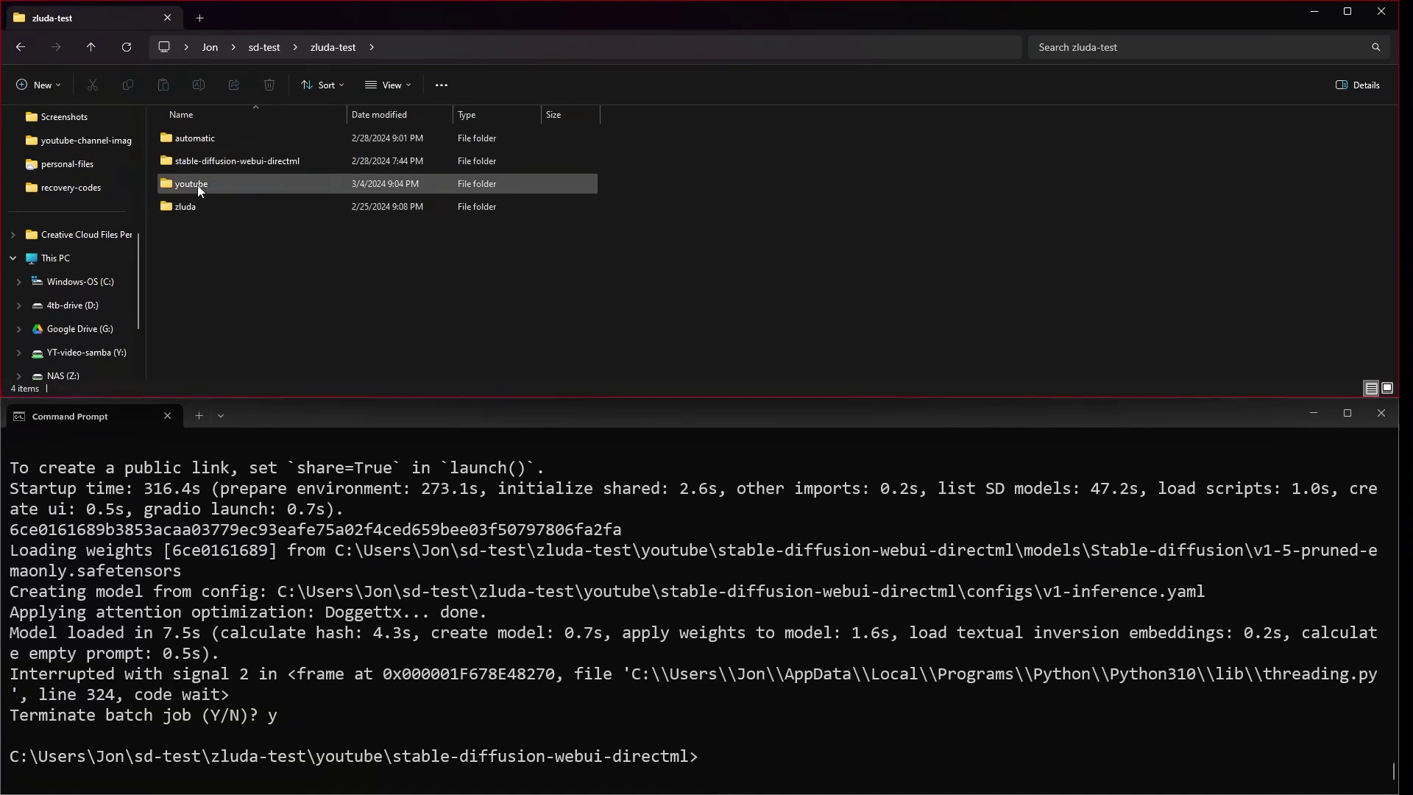
pyautogui.doubleClick(197, 184)
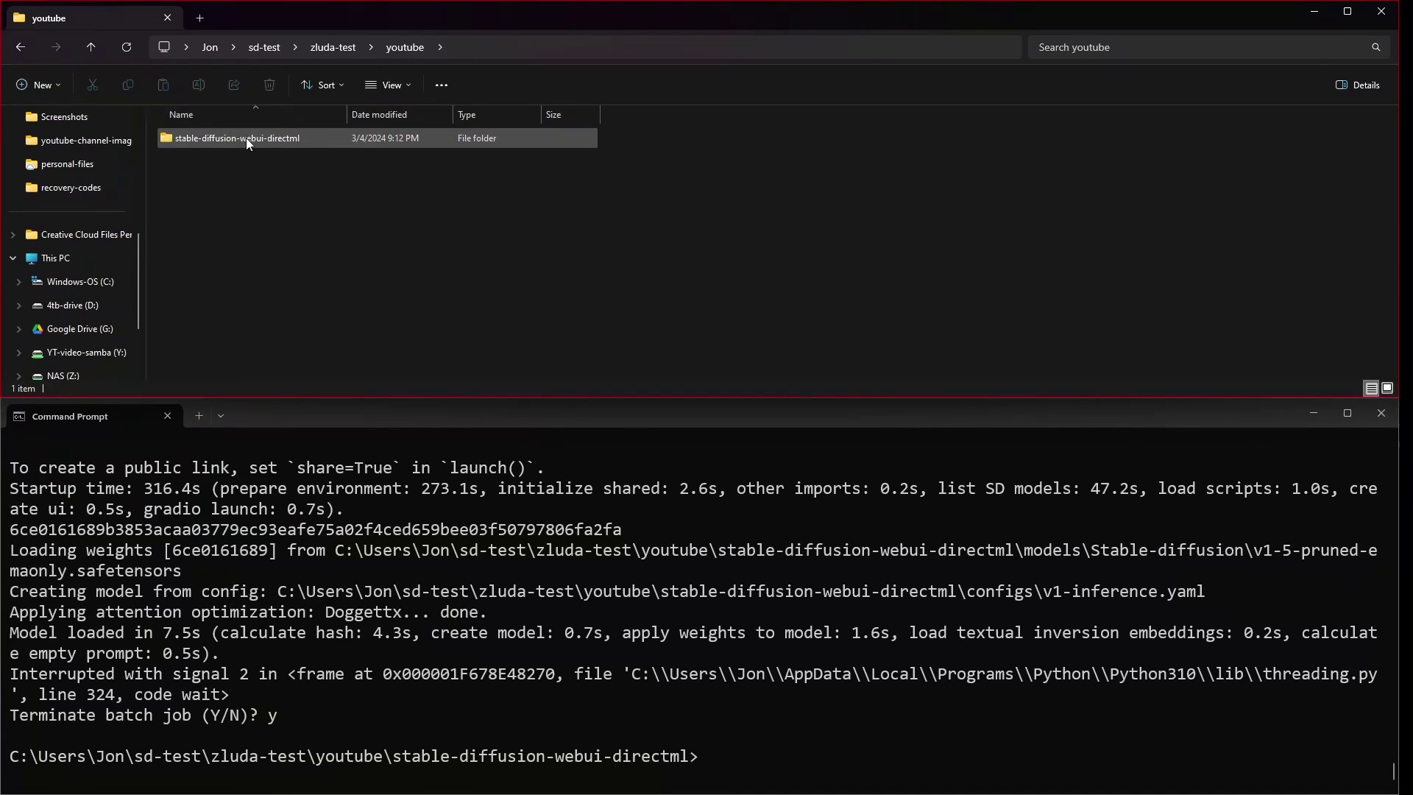
pyautogui.doubleClick(245, 138)
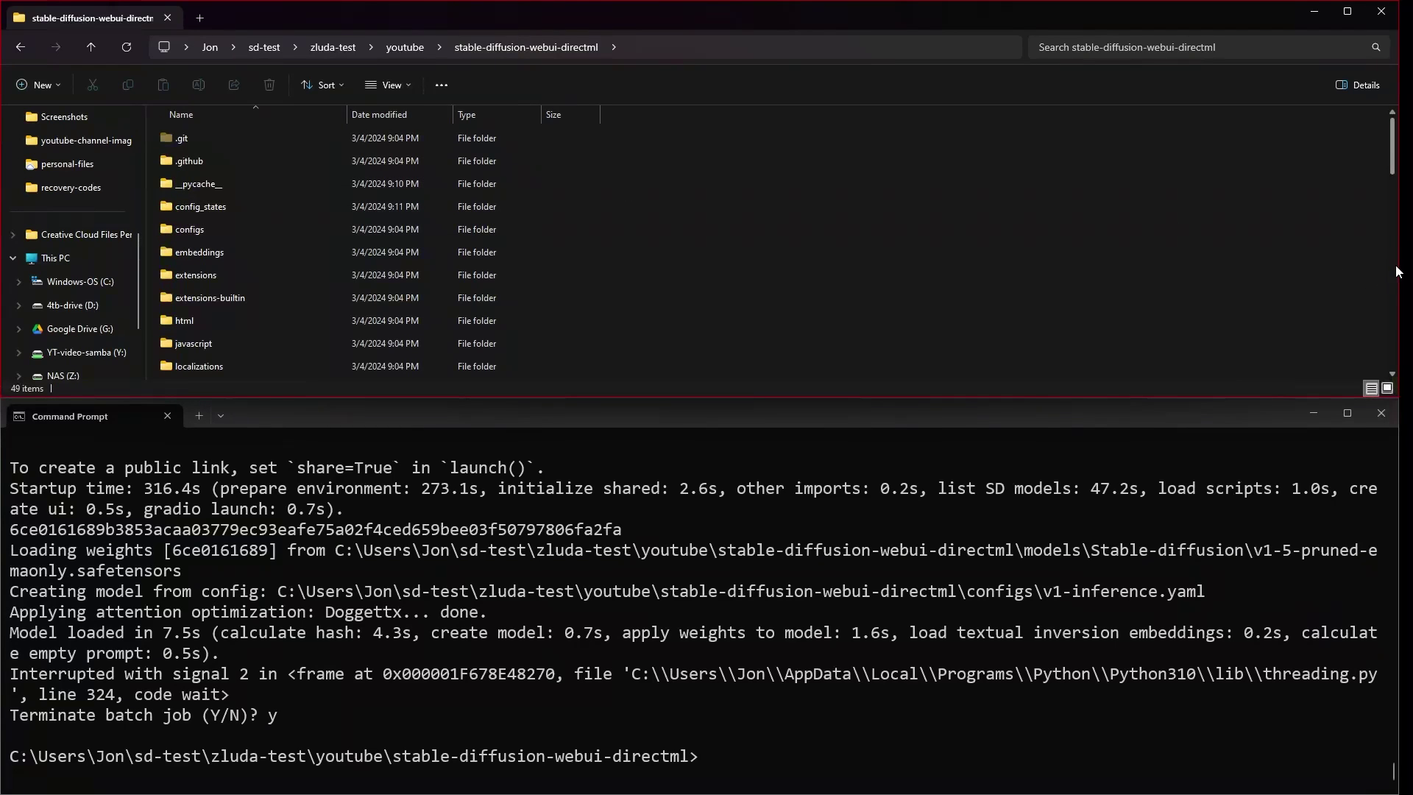
pyautogui.moveTo(1398, 265); pyautogui.dragTo(686, 243)
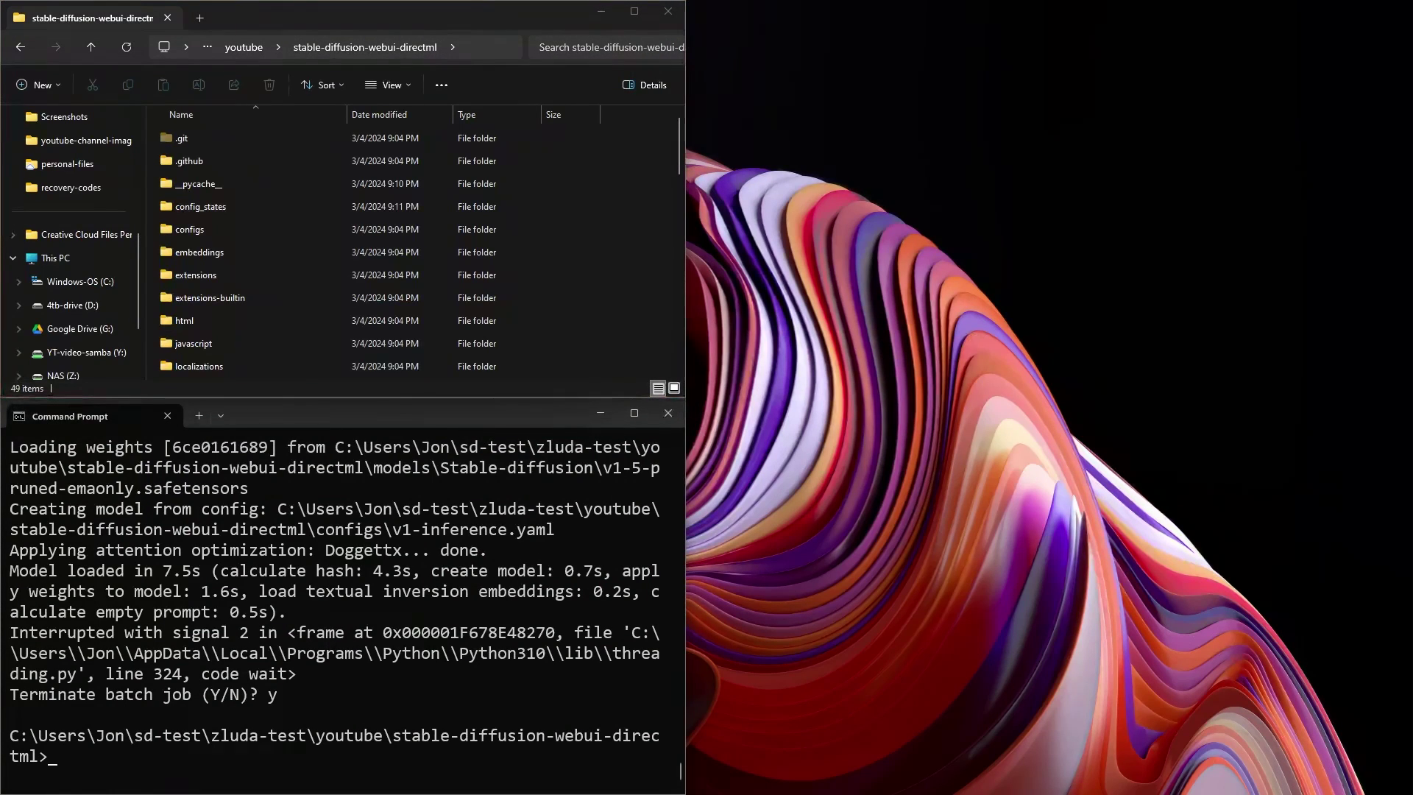
# Step: Open a second Explorer window on the right half showing the zluda folder's files
pyautogui.press('super+e')
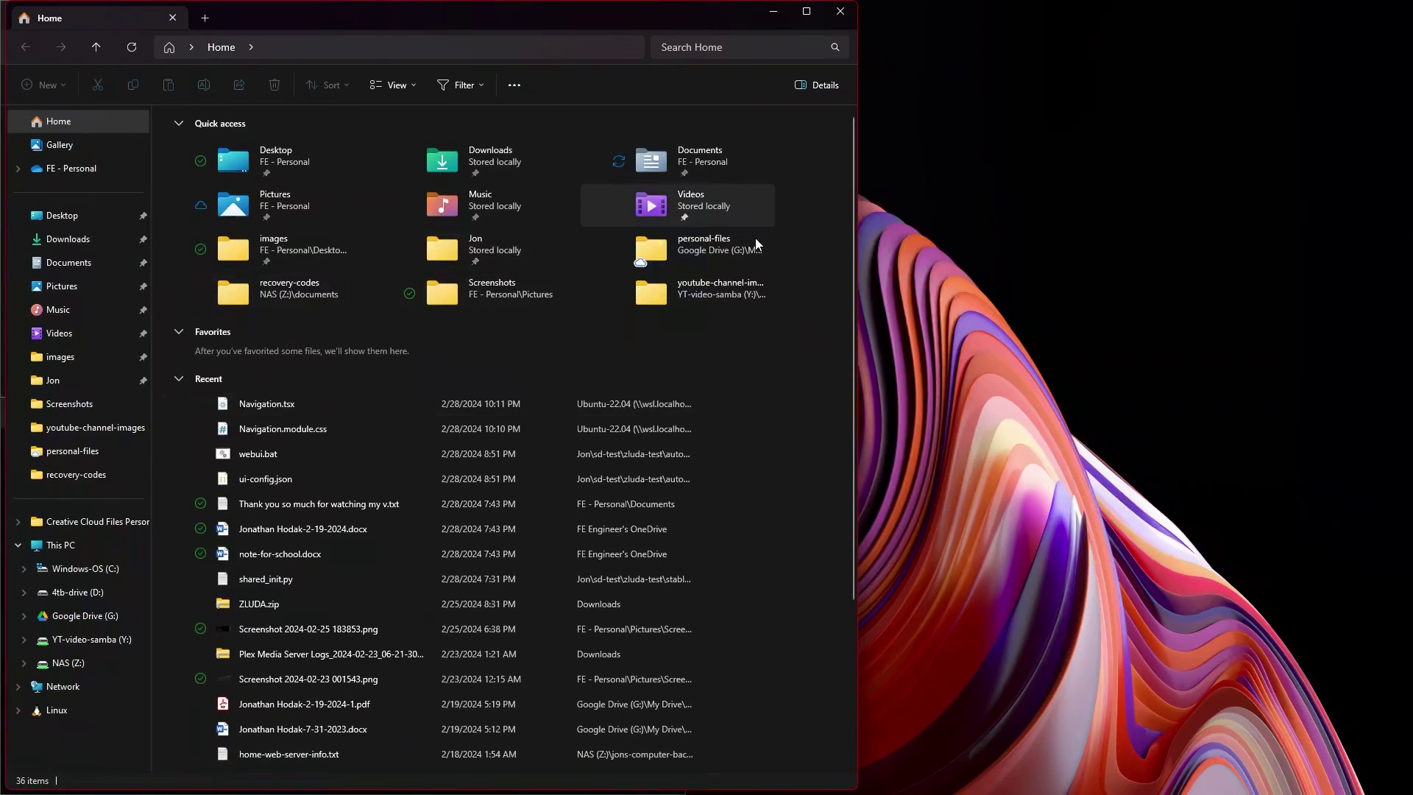
pyautogui.click(452, 258)
pyautogui.doubleClick(452, 258)
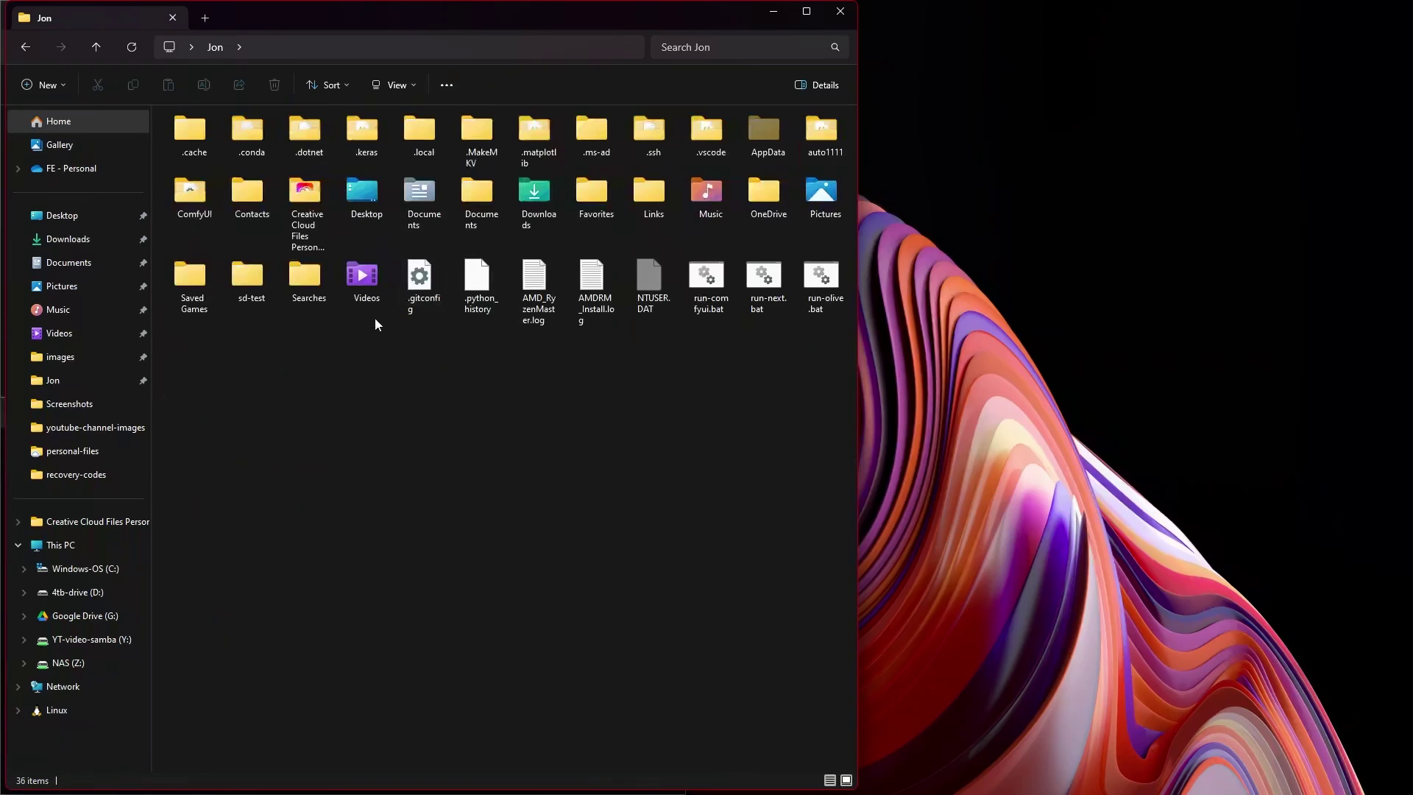
pyautogui.doubleClick(250, 277)
pyautogui.click(210, 209)
pyautogui.doubleClick(210, 206)
pyautogui.doubleClick(214, 182)
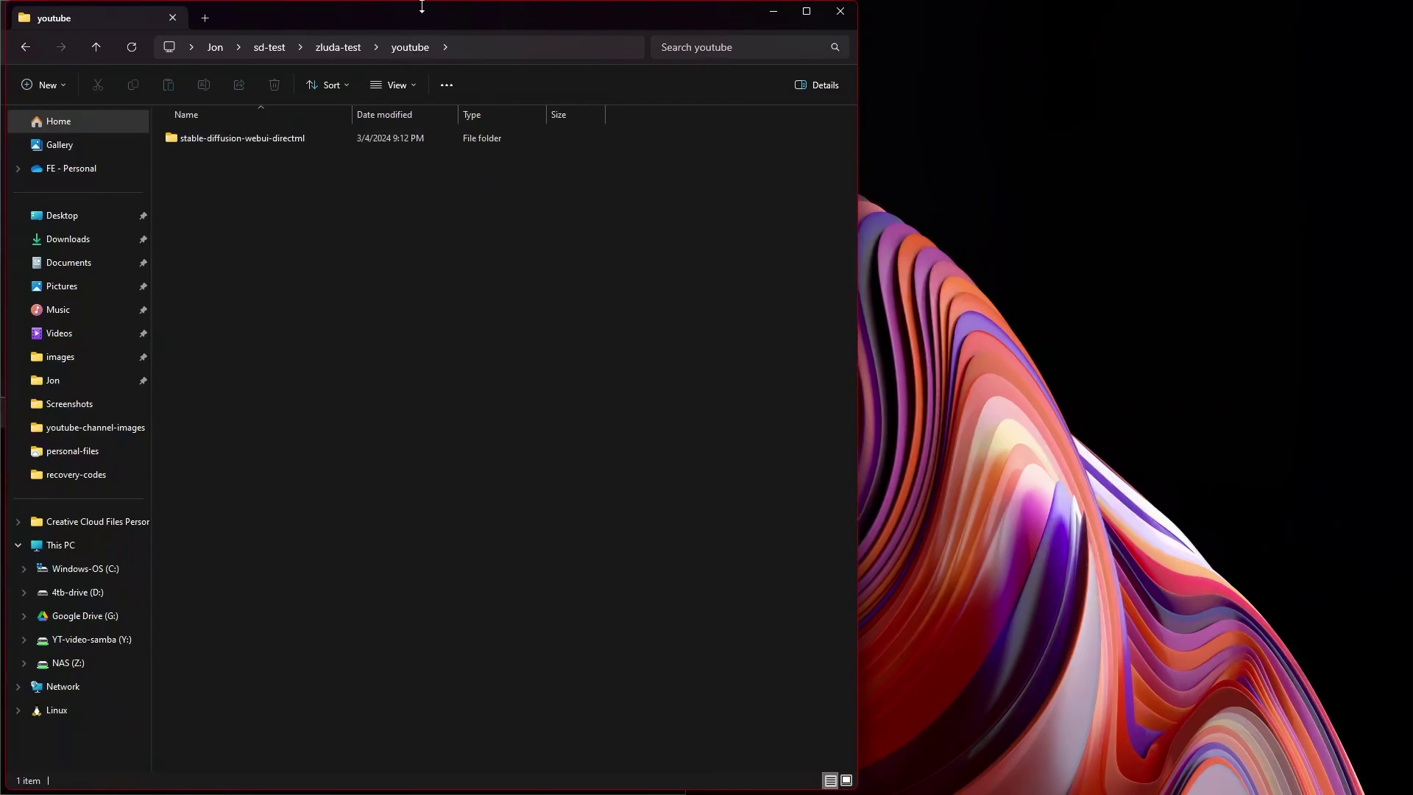
pyautogui.moveTo(421, 6); pyautogui.dragTo(1314, 6)
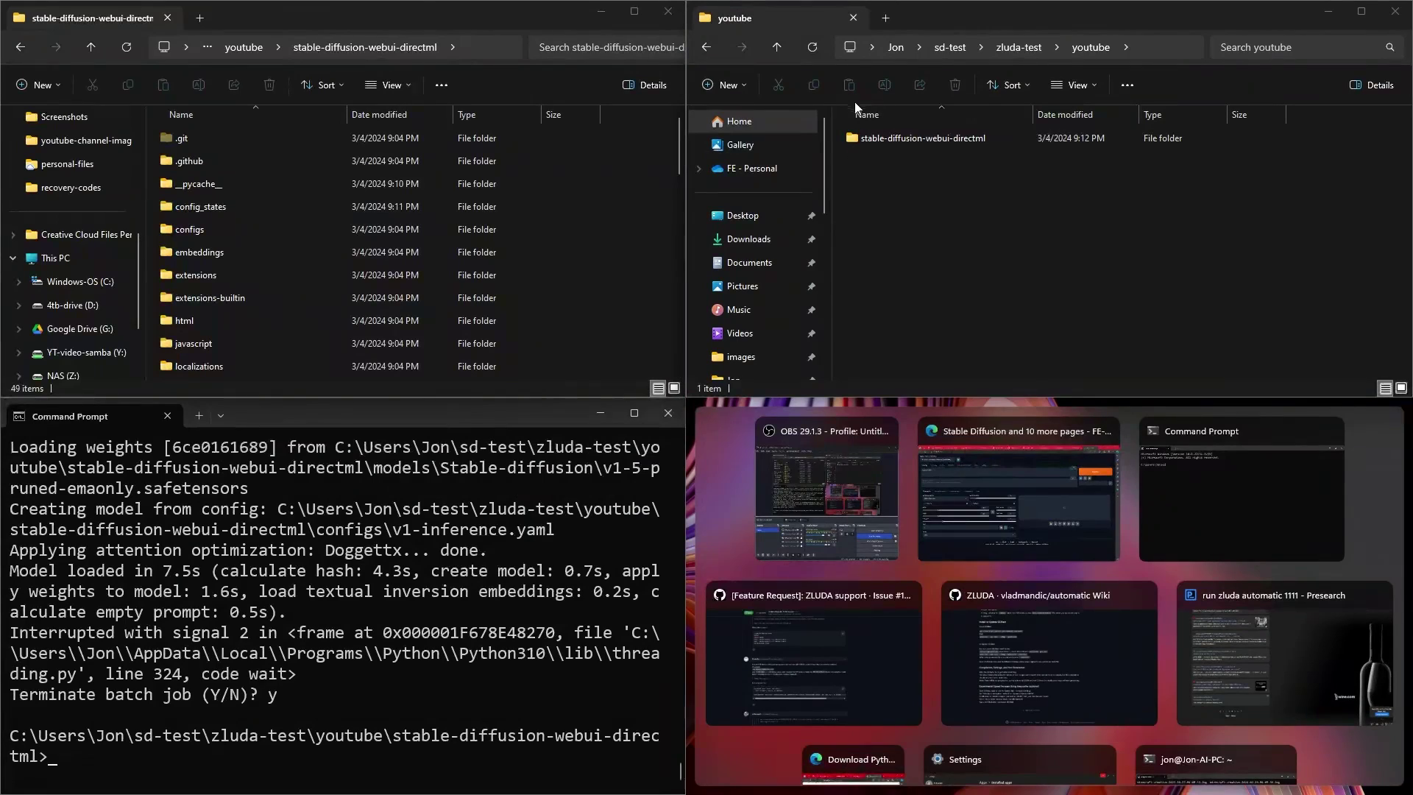
pyautogui.click(951, 48)
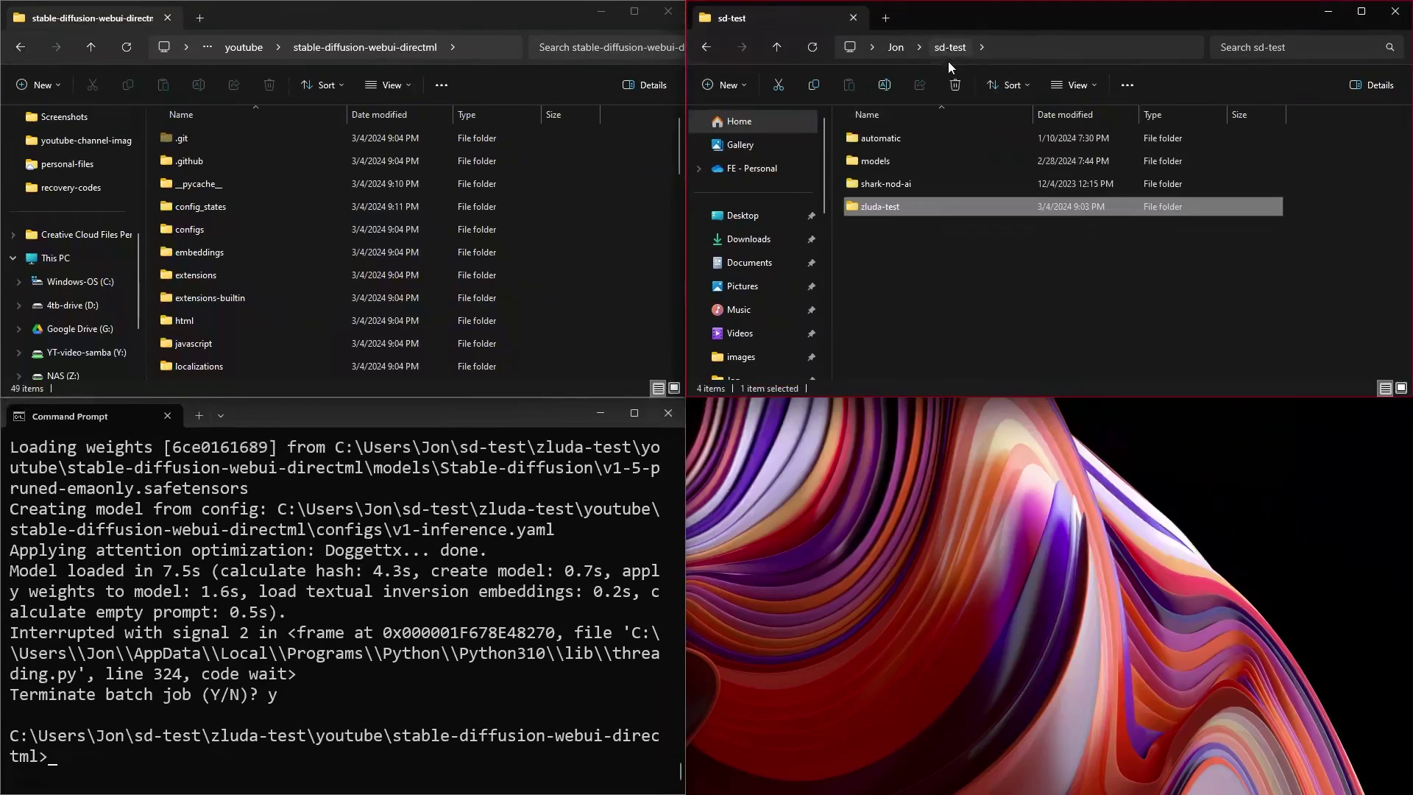
pyautogui.doubleClick(873, 207)
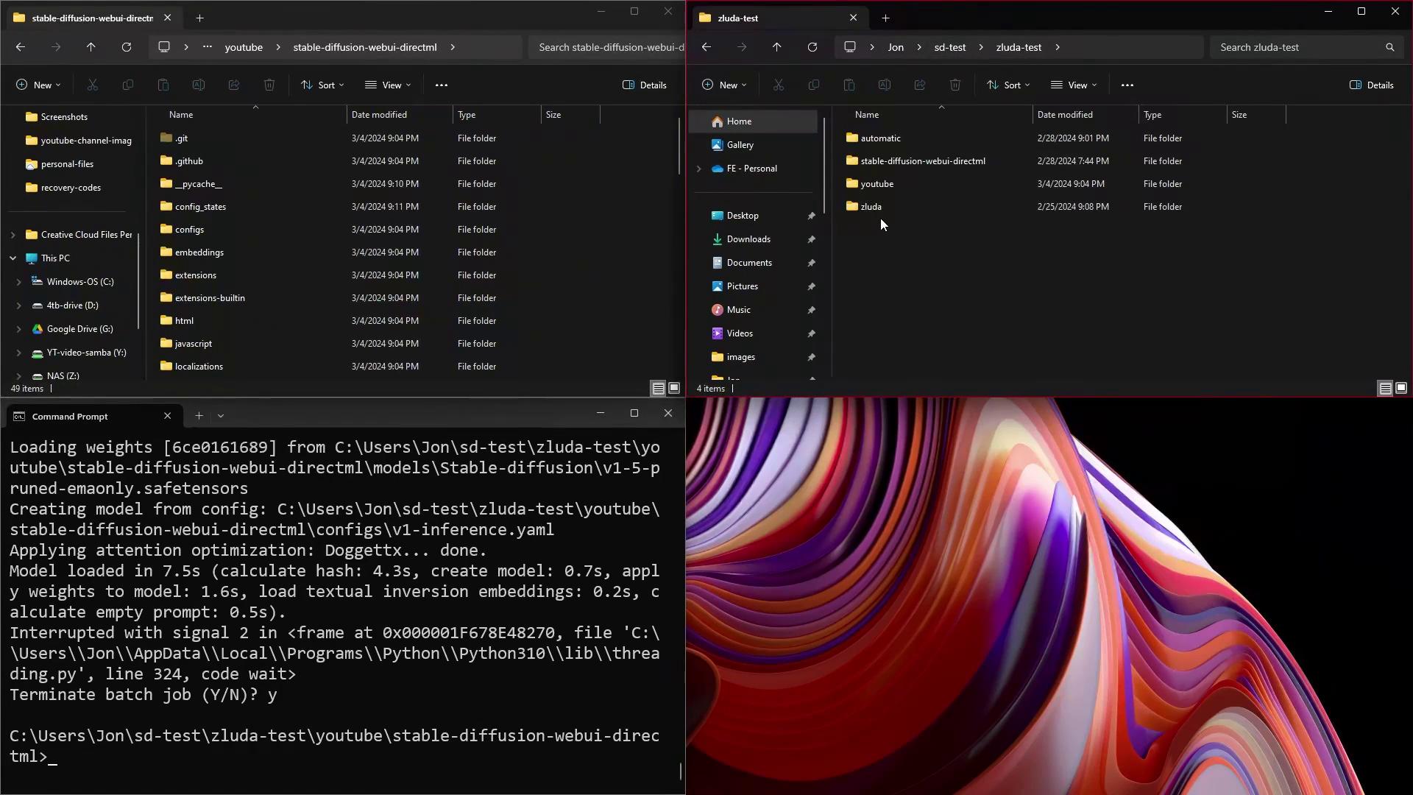
pyautogui.doubleClick(878, 208)
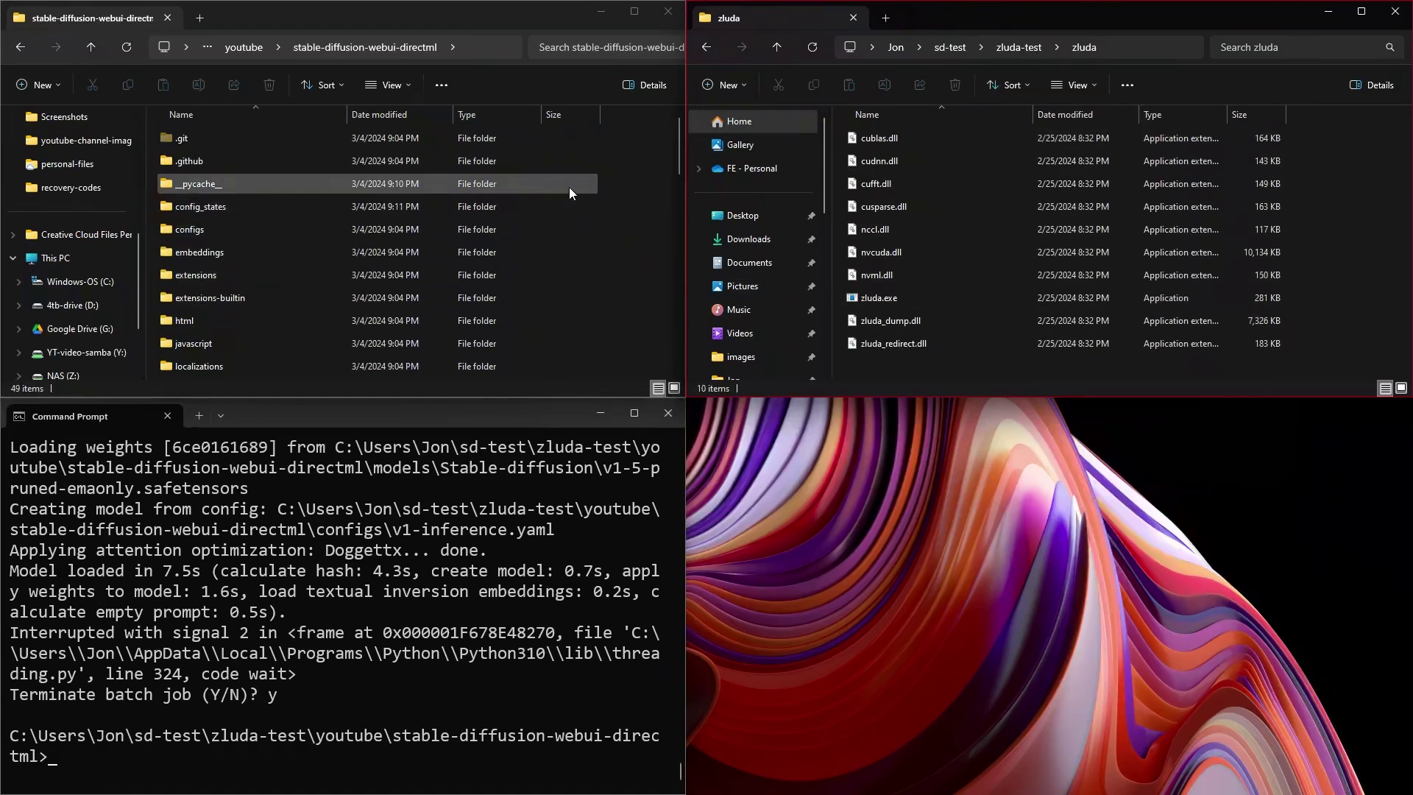
# Step: Select the venv folder in the left stable-diffusion-webui-directml window
pyautogui.click(435, 14)
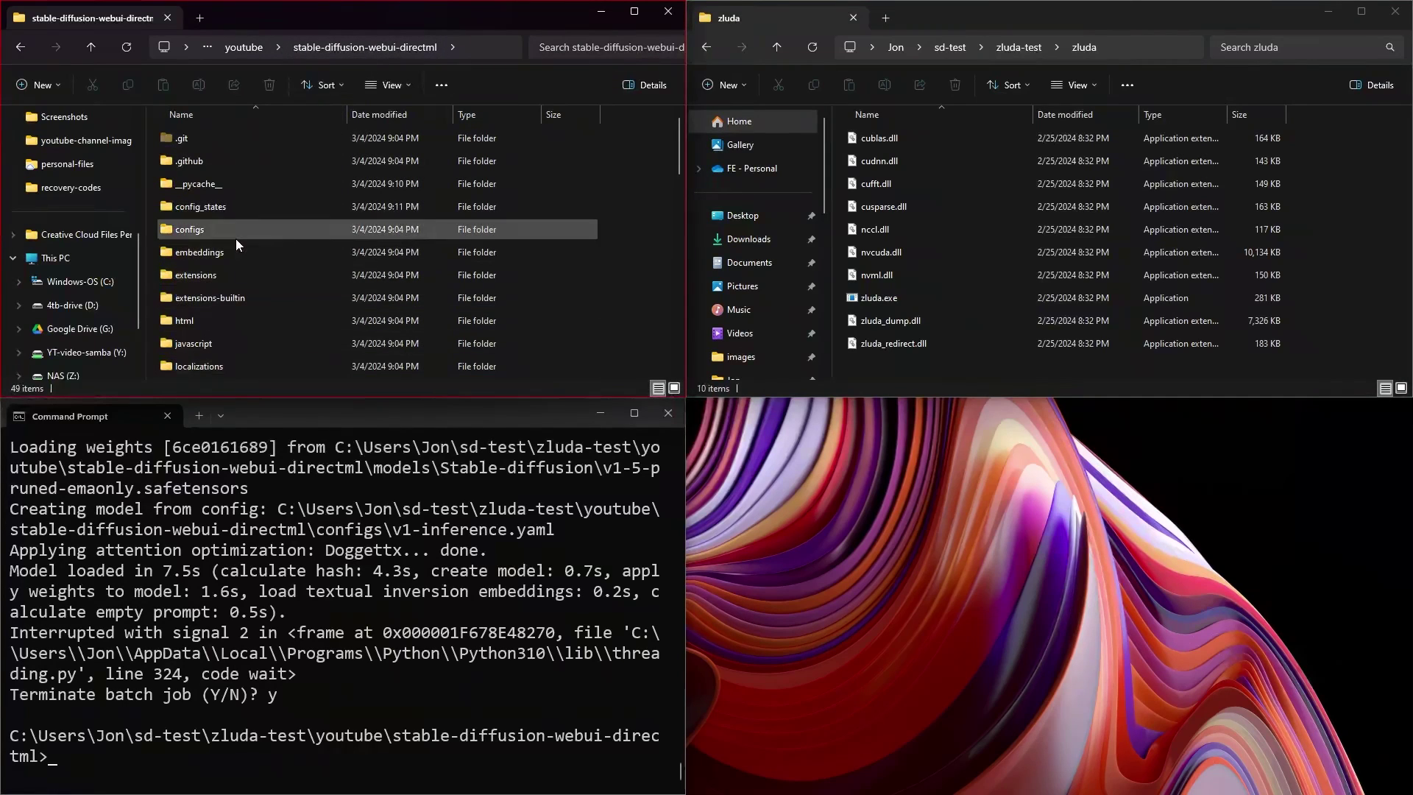
pyautogui.scroll(-2, 214, 294)
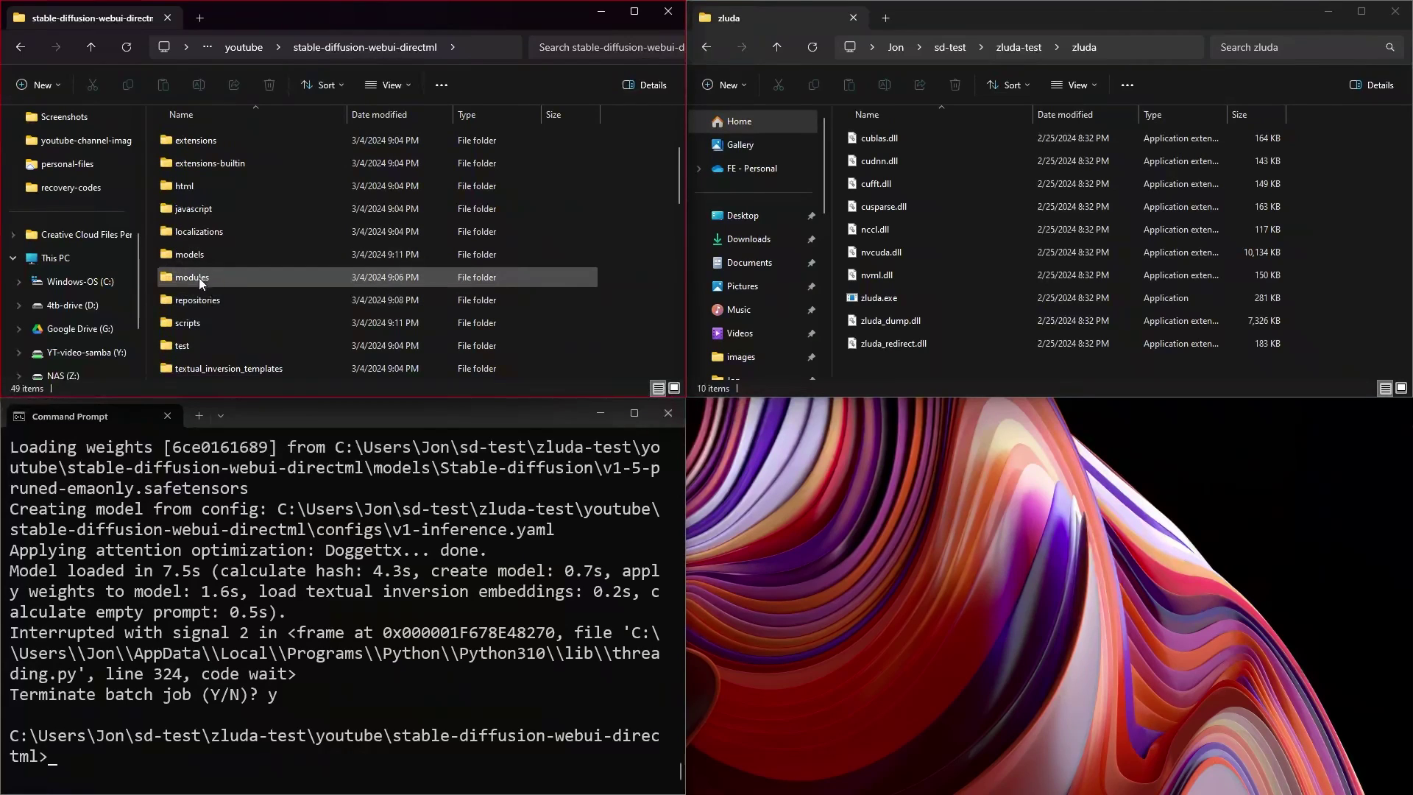
pyautogui.scroll(-2, 196, 309)
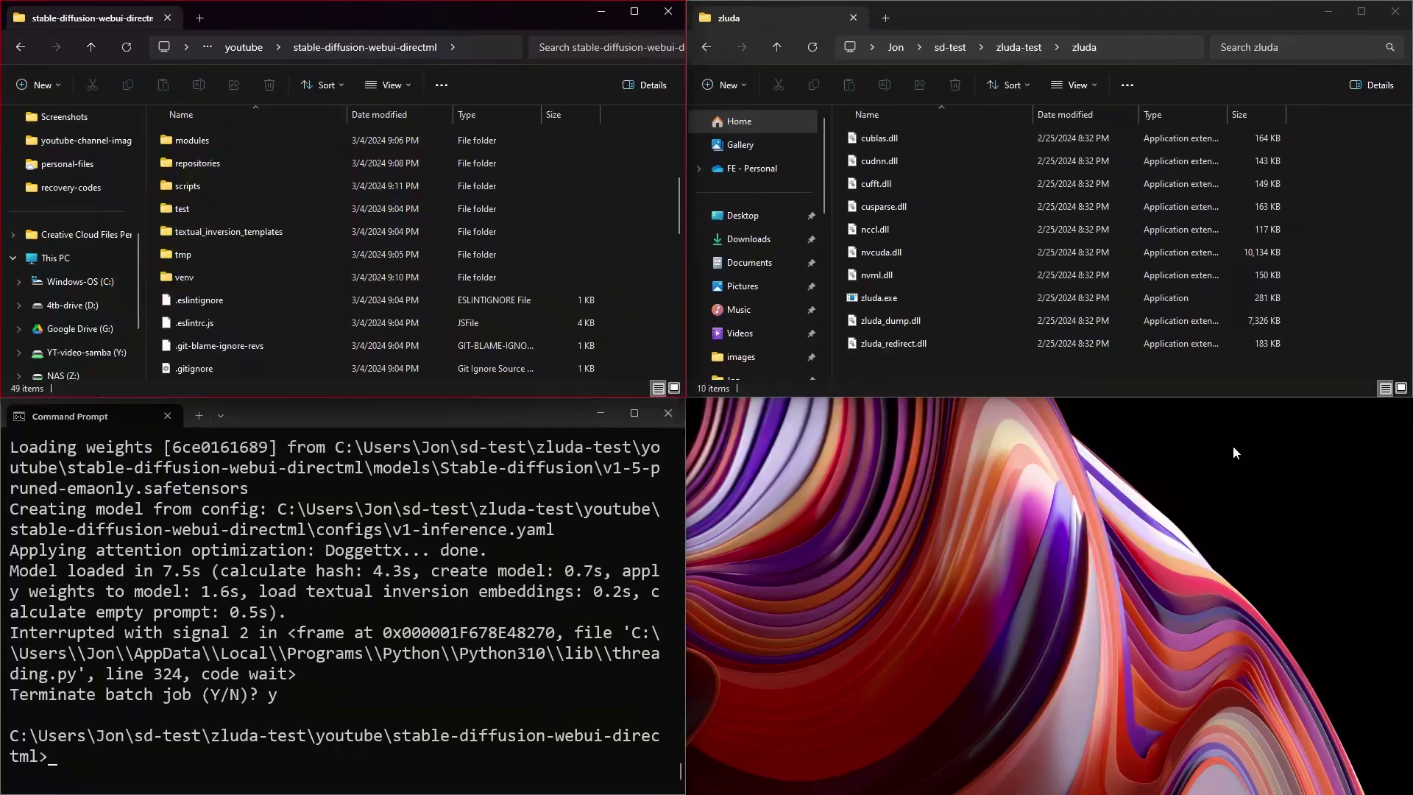
pyautogui.click(184, 368)
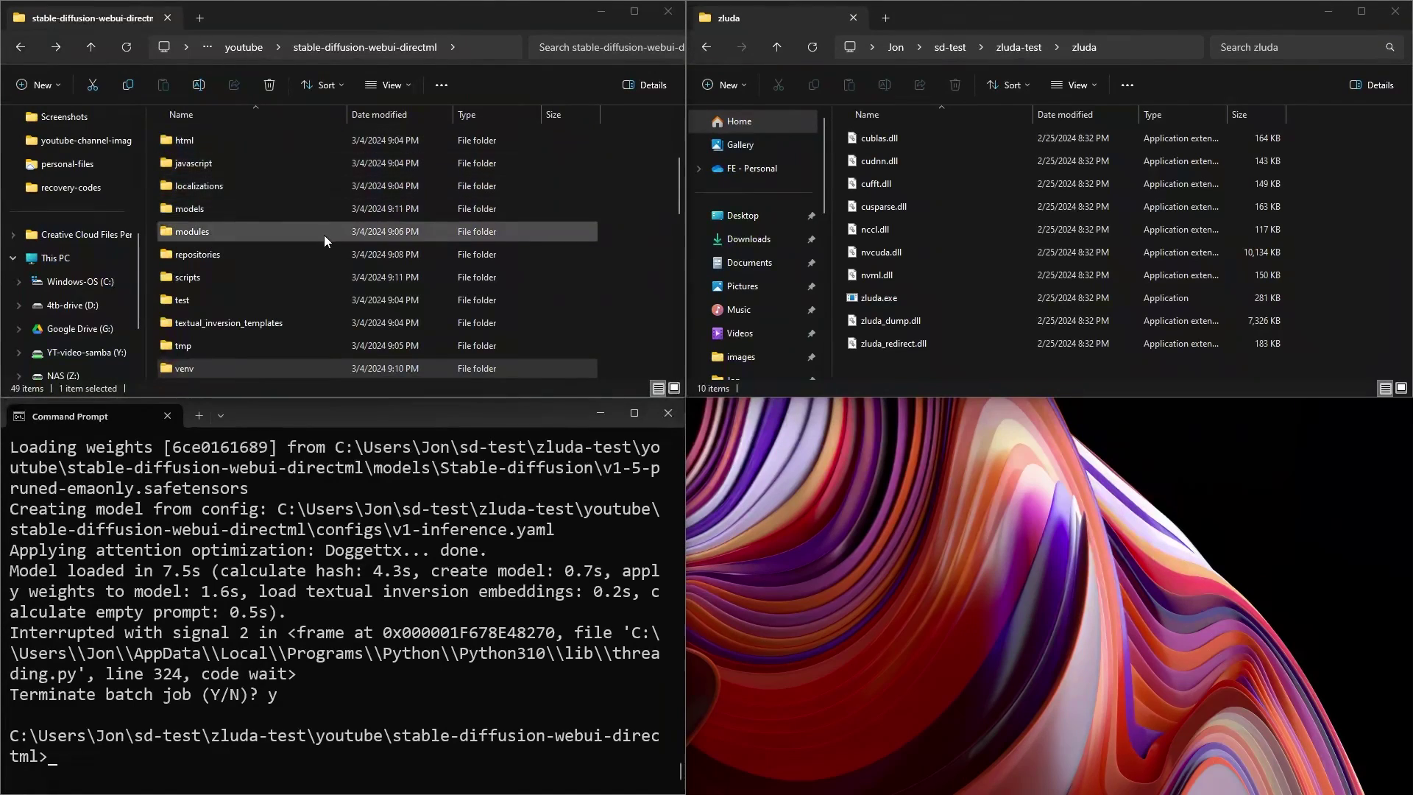
pyautogui.scroll(-1, 307, 325)
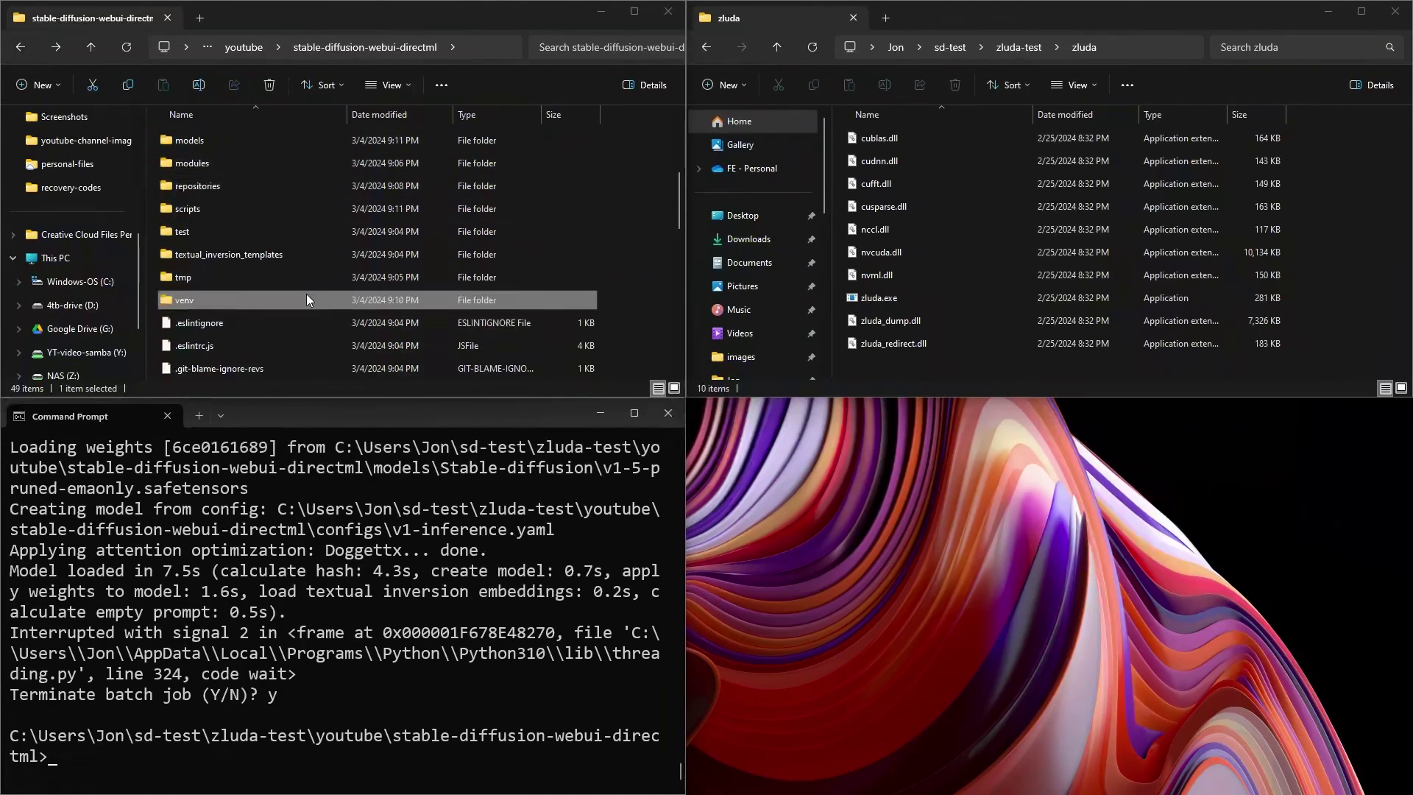
# Step: Open venv > Lib > site-packages in the left Explorer window
pyautogui.doubleClick(187, 301)
pyautogui.doubleClick(184, 155)
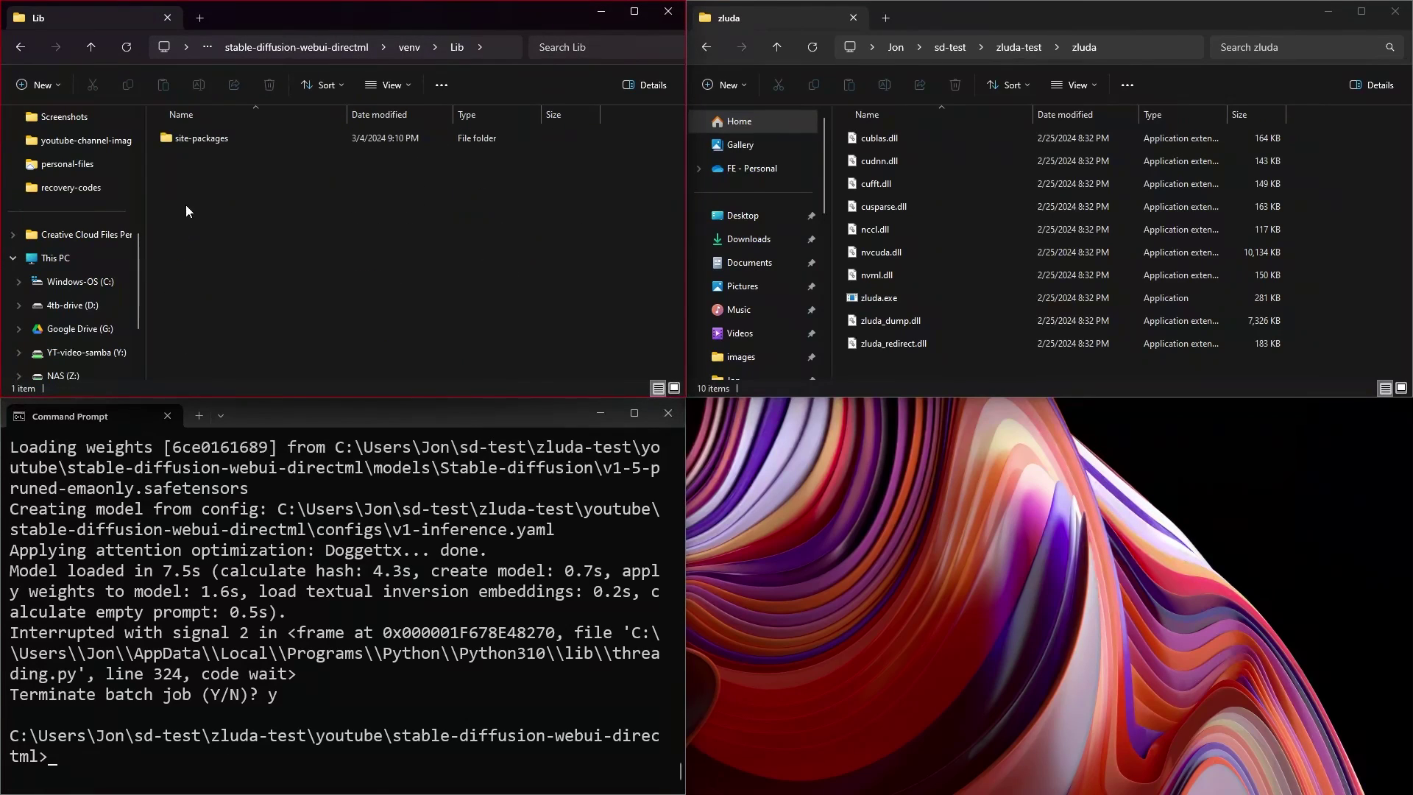
pyautogui.doubleClick(214, 139)
pyautogui.scroll(-10, 265, 317)
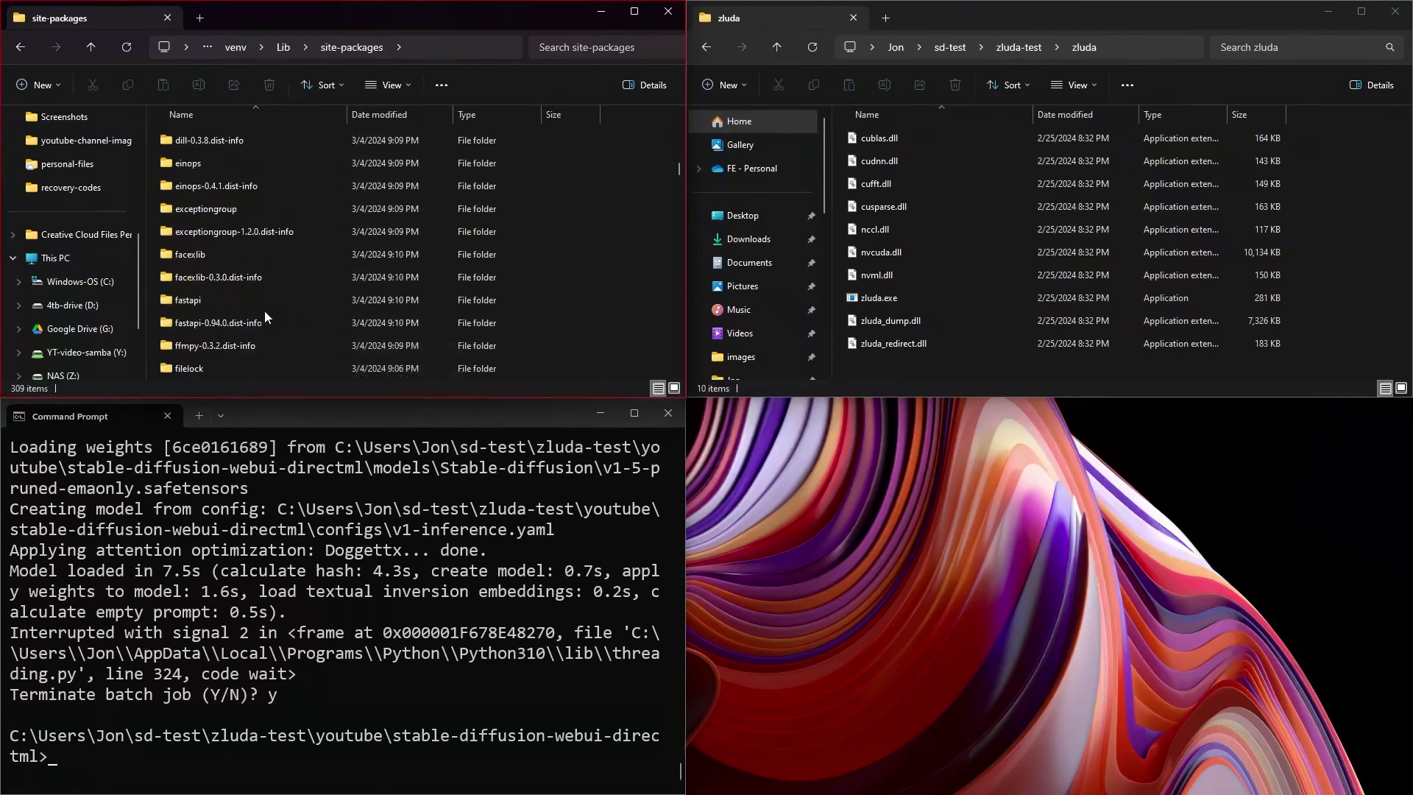
pyautogui.scroll(-20, 263, 316)
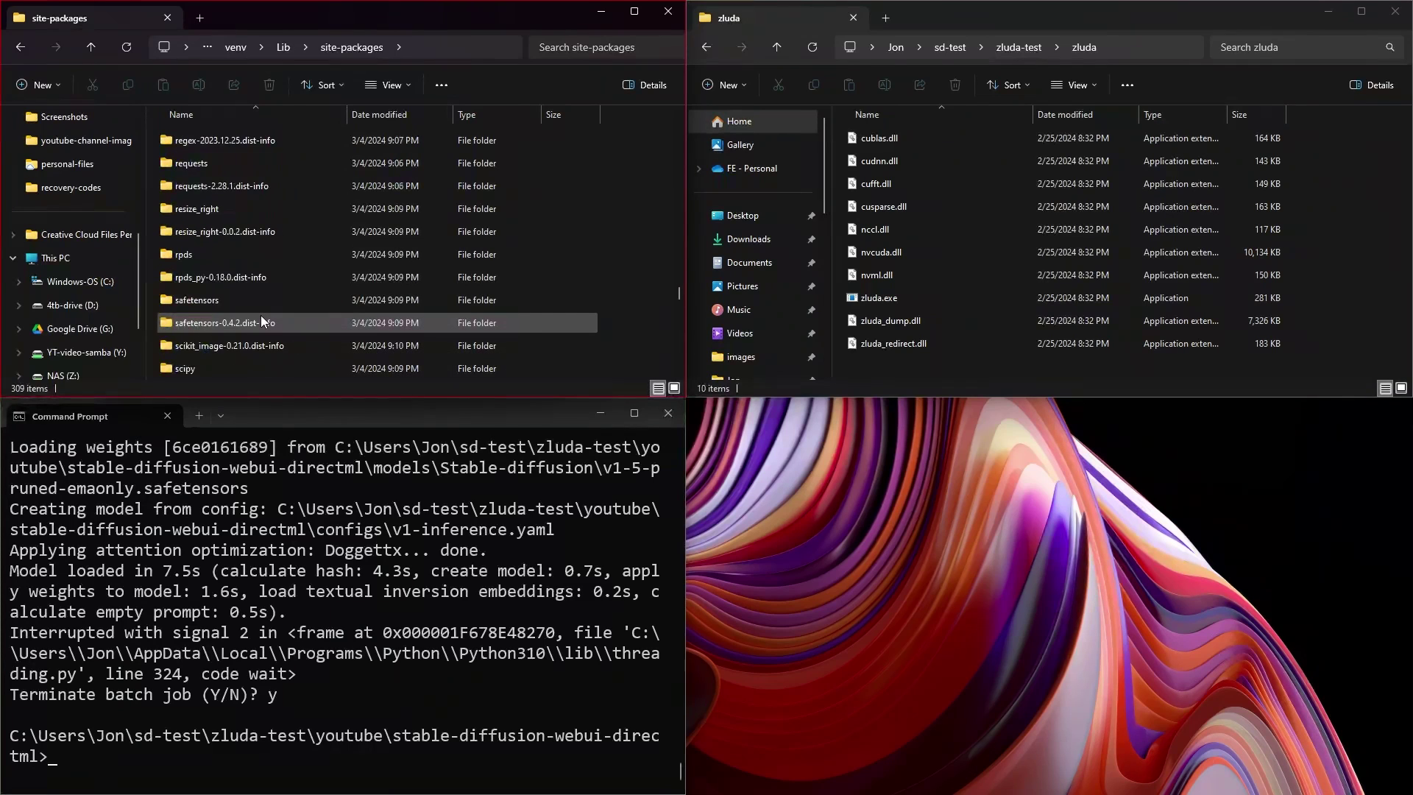
pyautogui.scroll(-15, 261, 318)
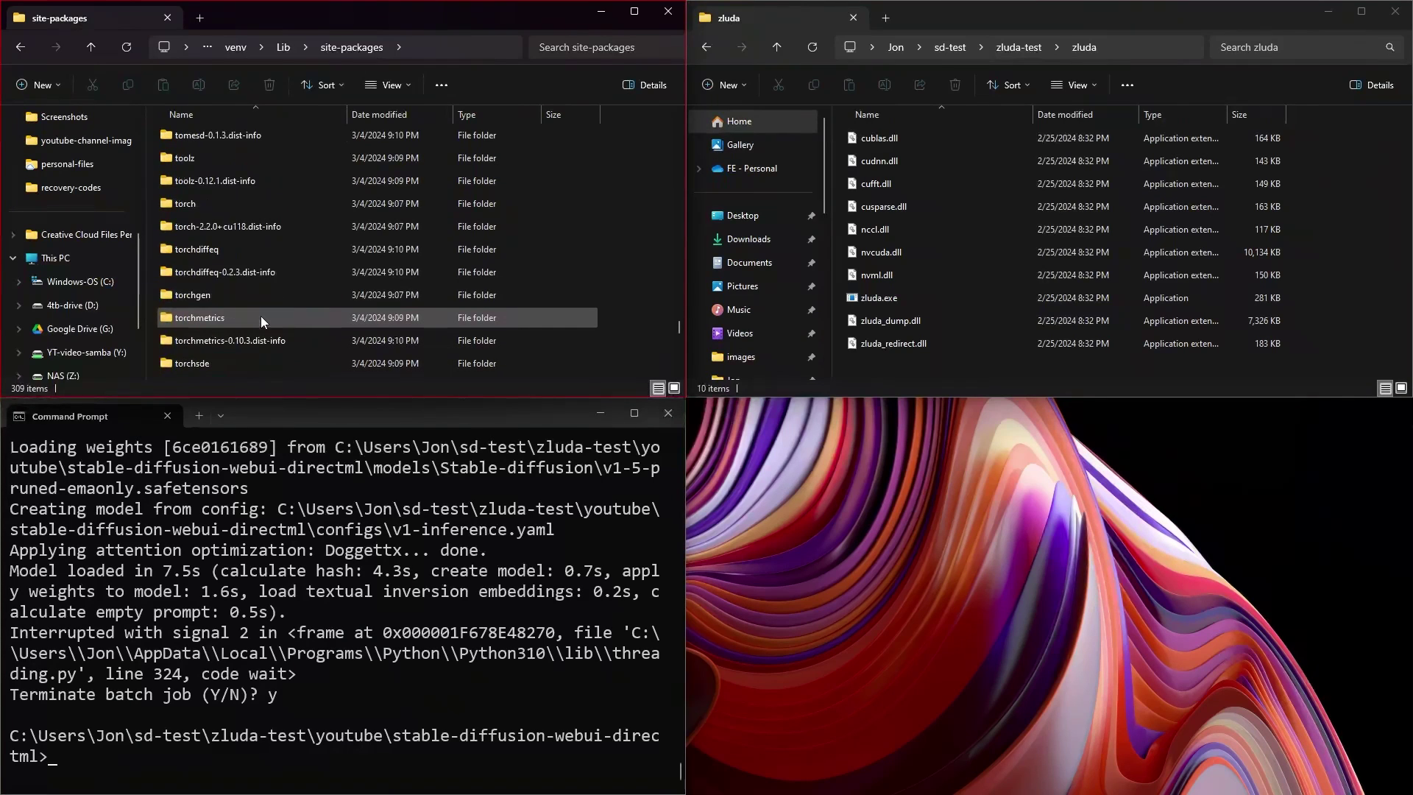
pyautogui.scroll(1, 260, 316)
# Step: Open the torch package folder and then its lib subfolder
pyautogui.doubleClick(201, 270)
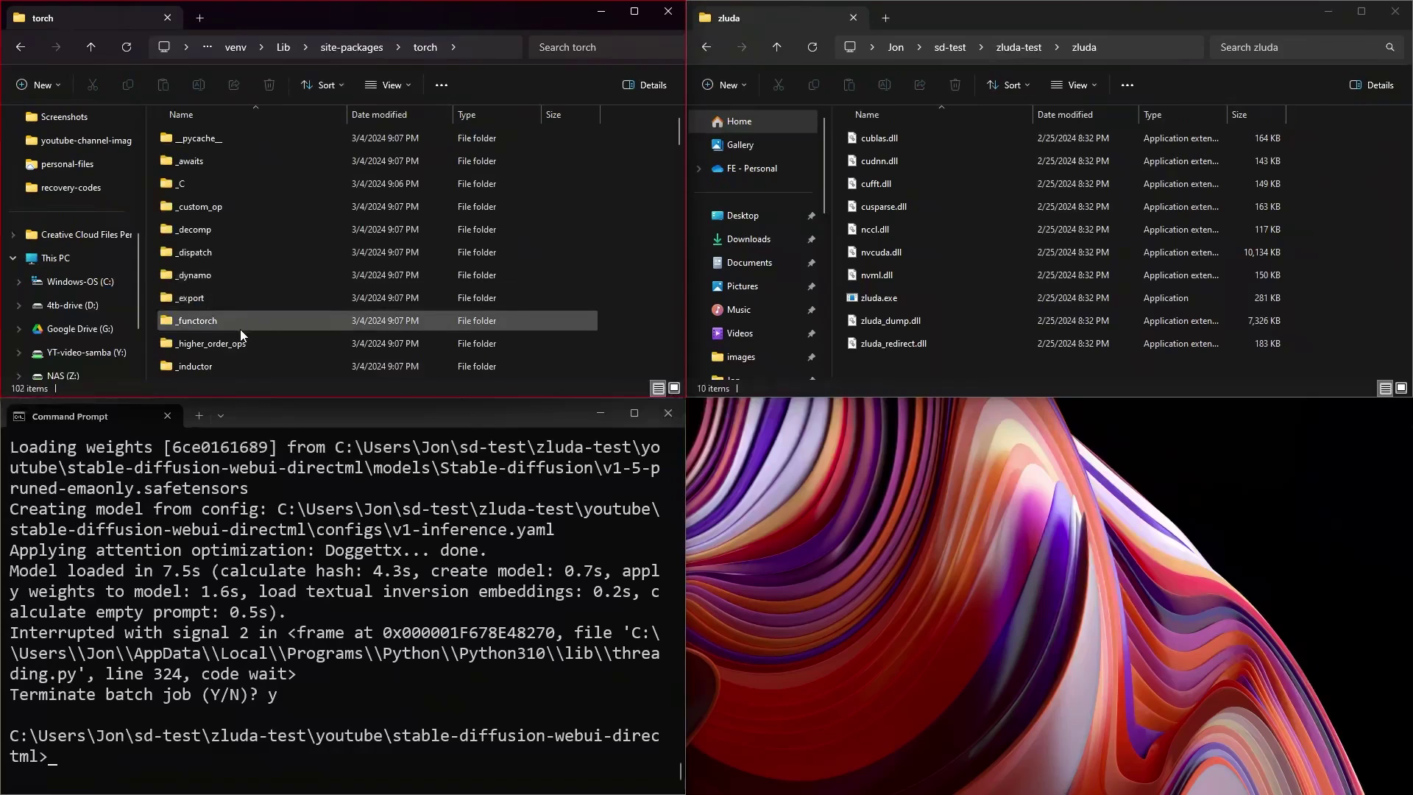
pyautogui.hotkey('alt', 'Left')
pyautogui.scroll(-1, 257, 318)
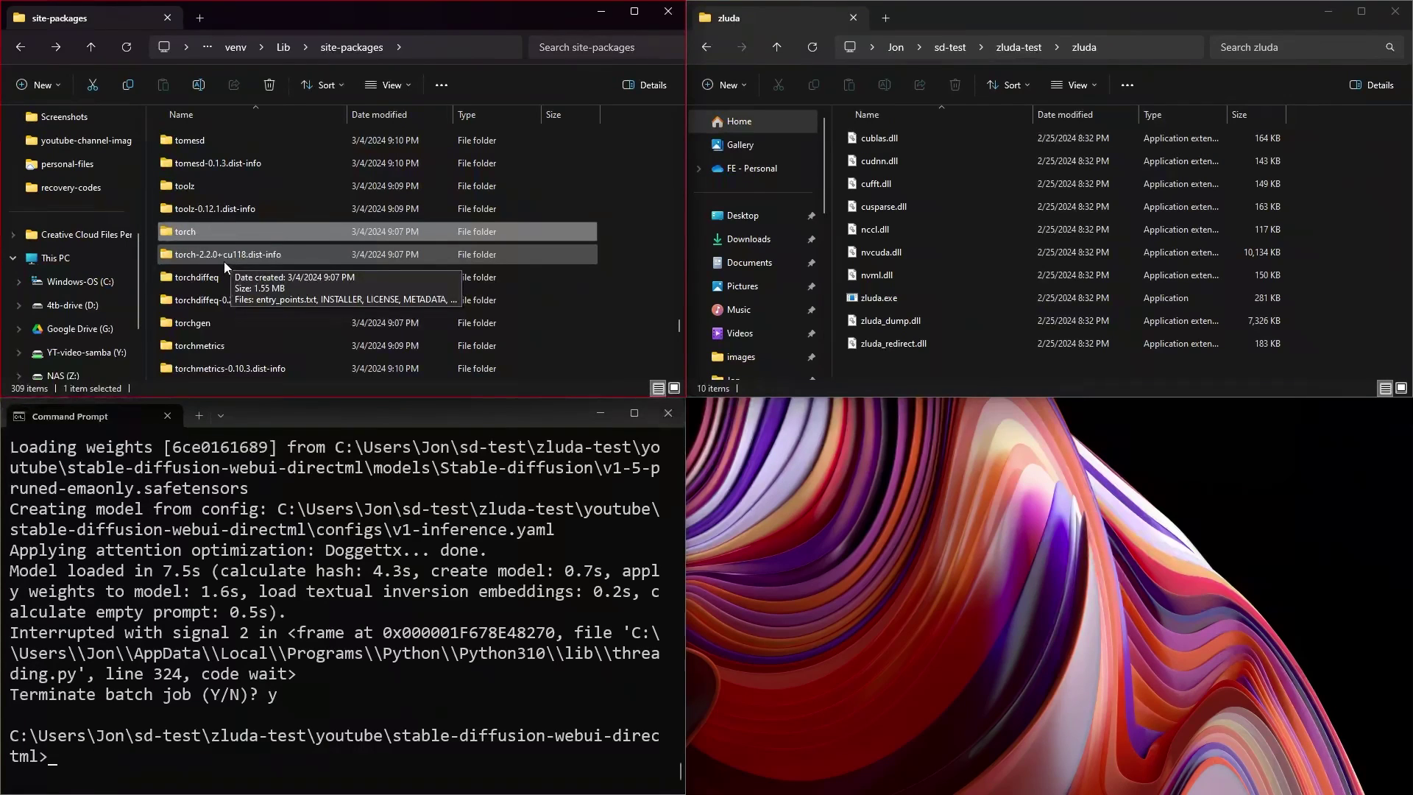
pyautogui.doubleClick(193, 233)
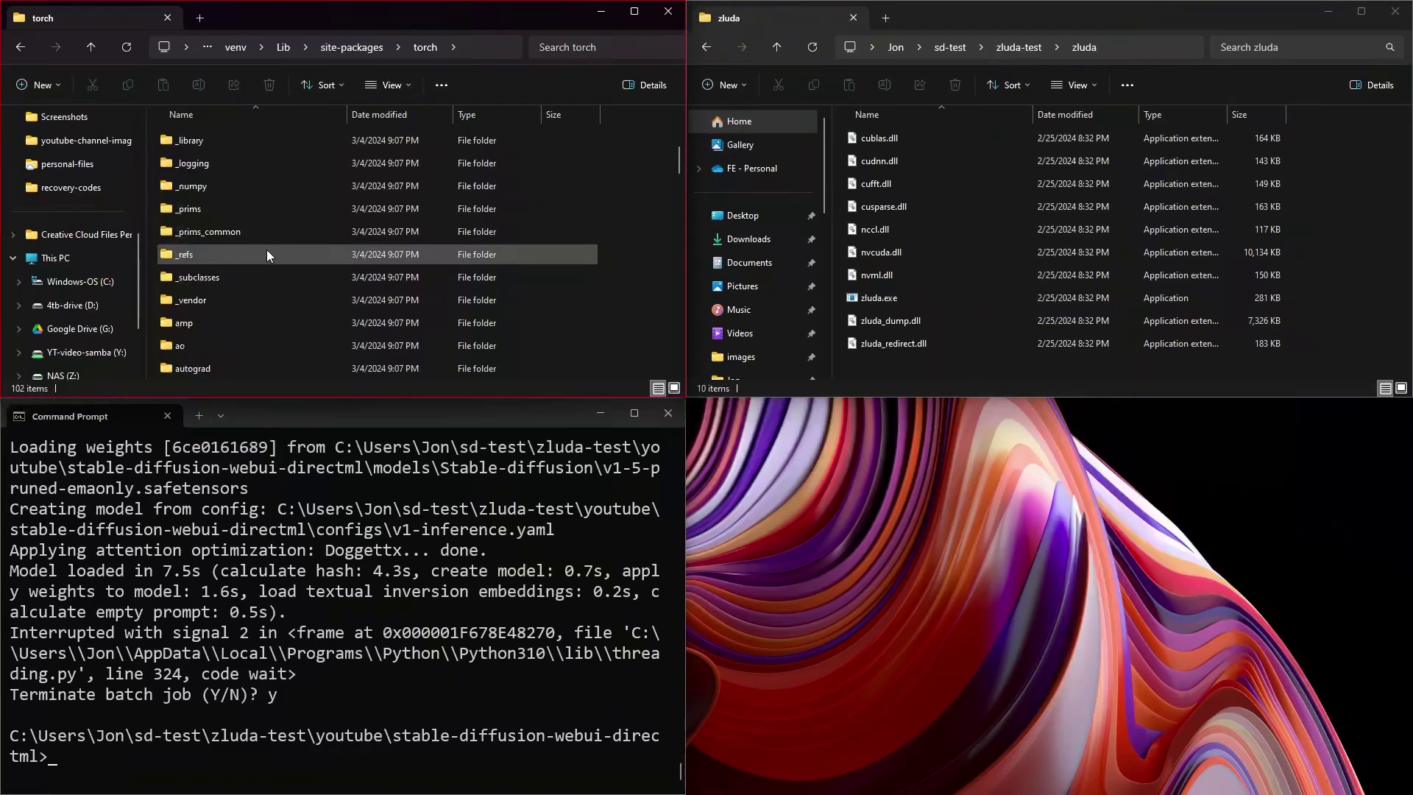
pyautogui.scroll(-11, 272, 254)
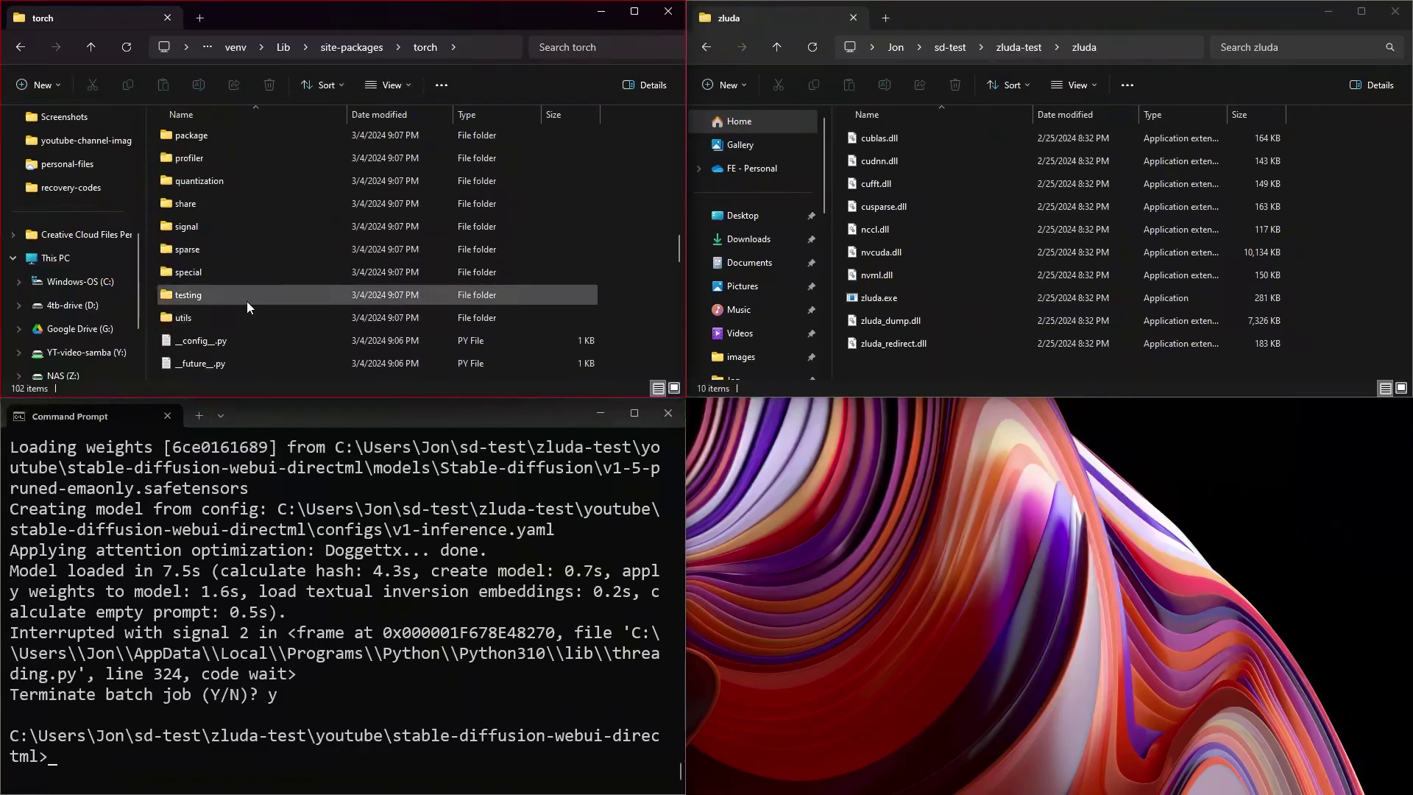
pyautogui.scroll(1, 221, 287)
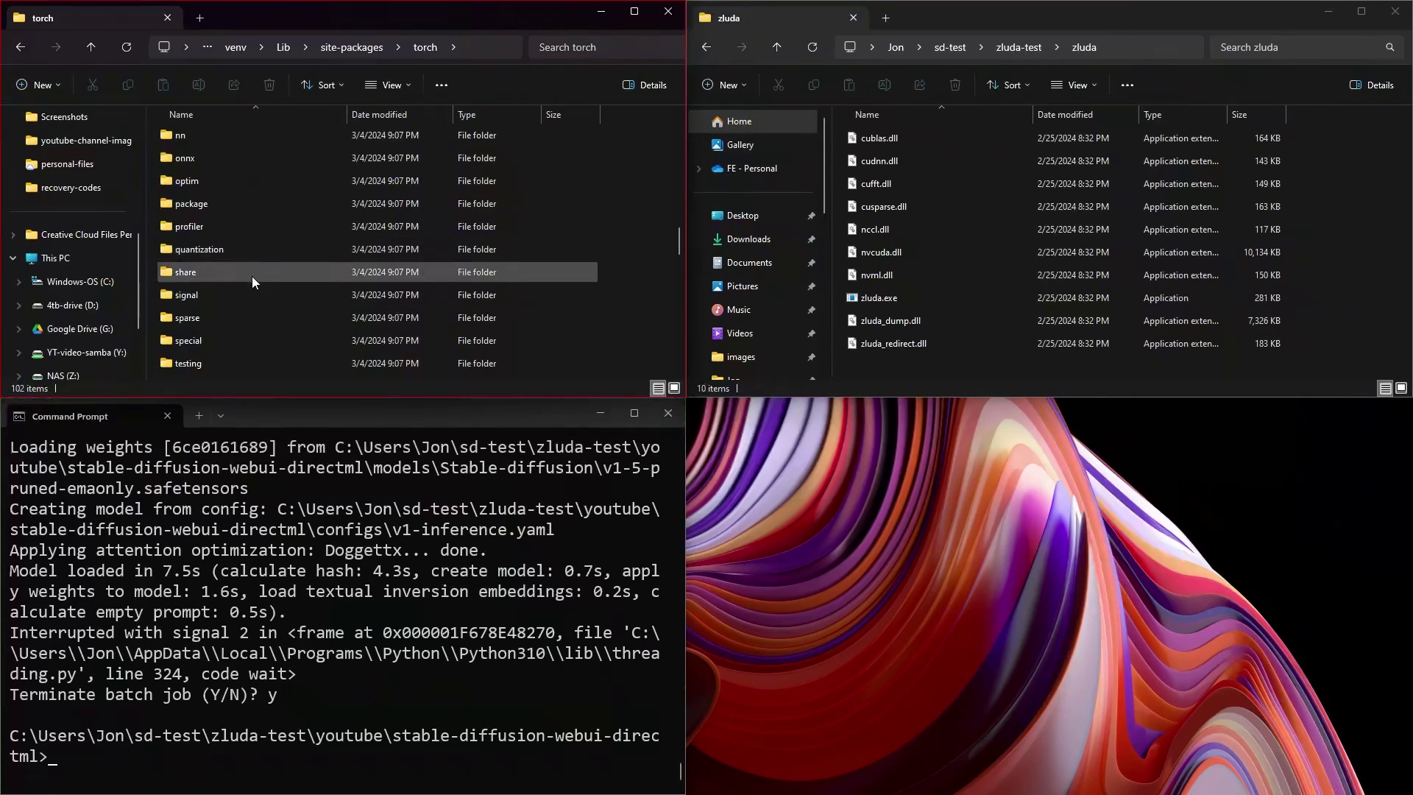
pyautogui.scroll(5, 252, 276)
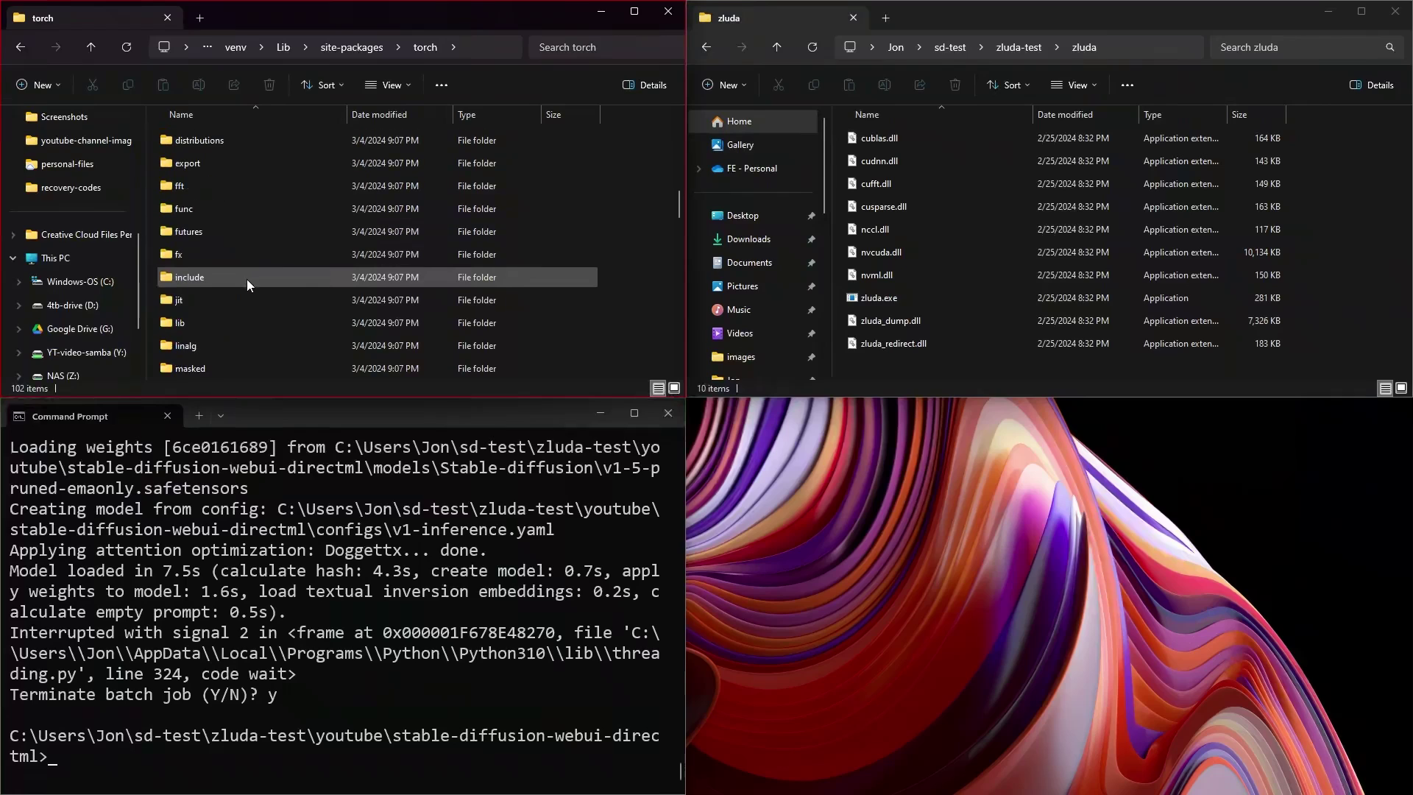
pyautogui.doubleClick(192, 323)
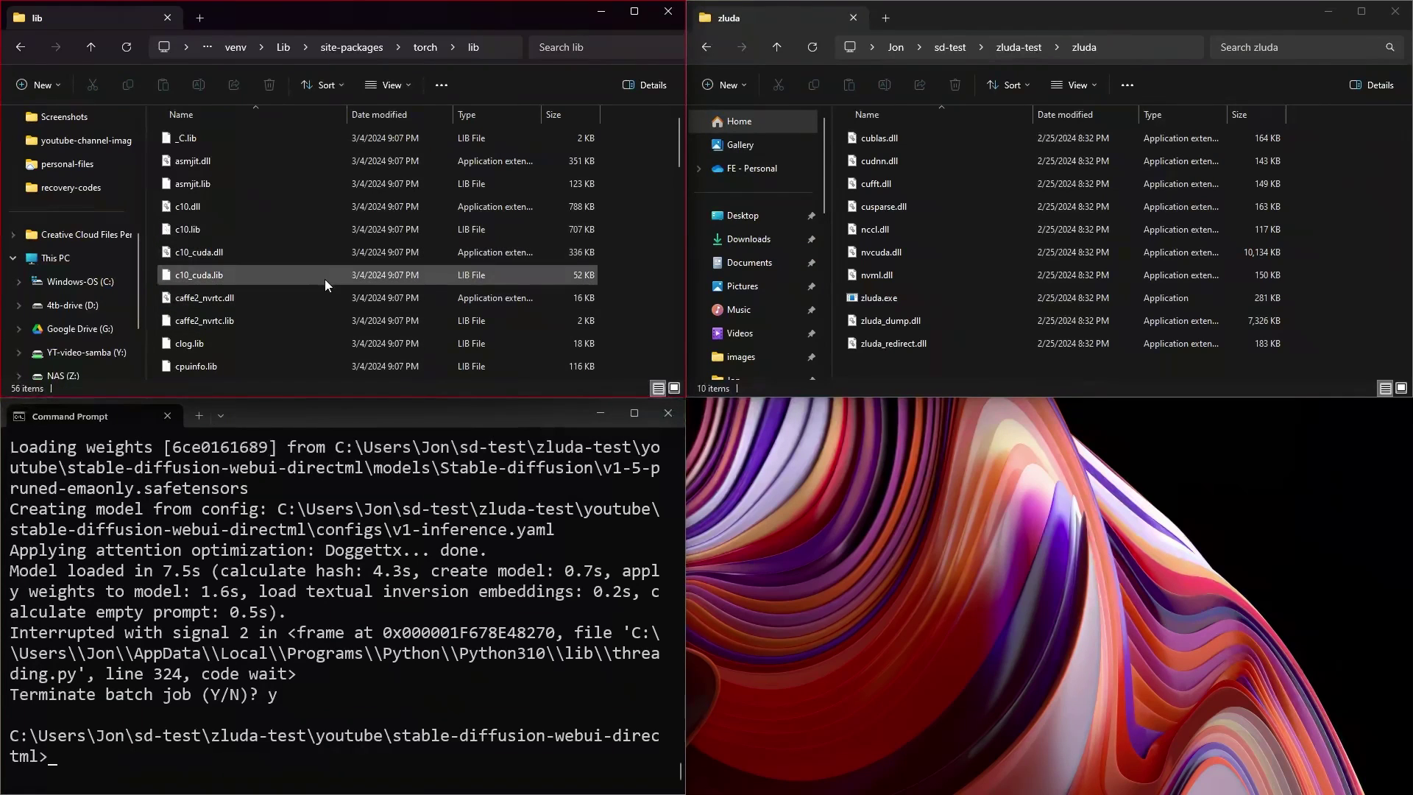
# Step: Drag cublas.dll and cusparse.dll from the zluda window into torch's lib folder, making 58 items
pyautogui.scroll(-2, 311, 279)
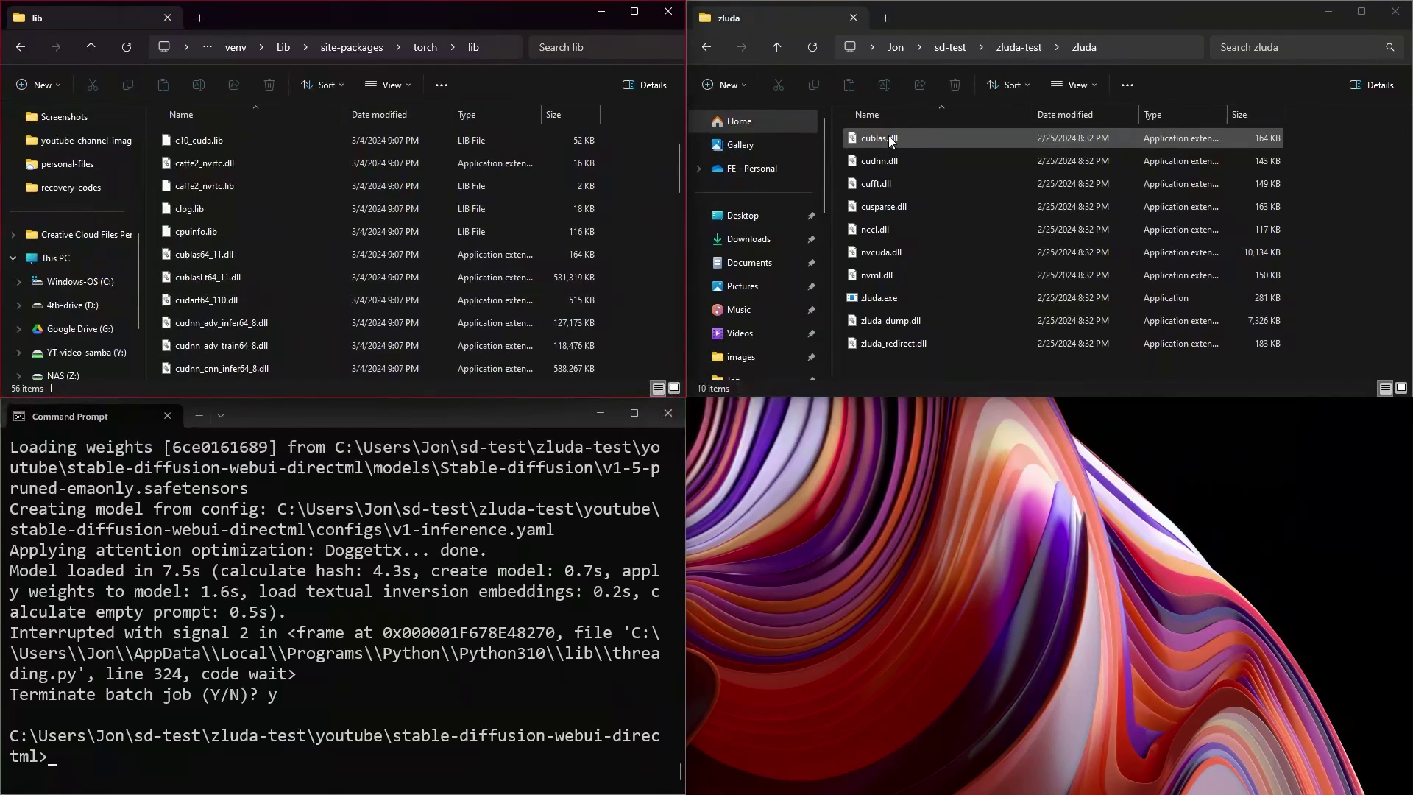
pyautogui.moveTo(889, 137); pyautogui.dragTo(595, 200)
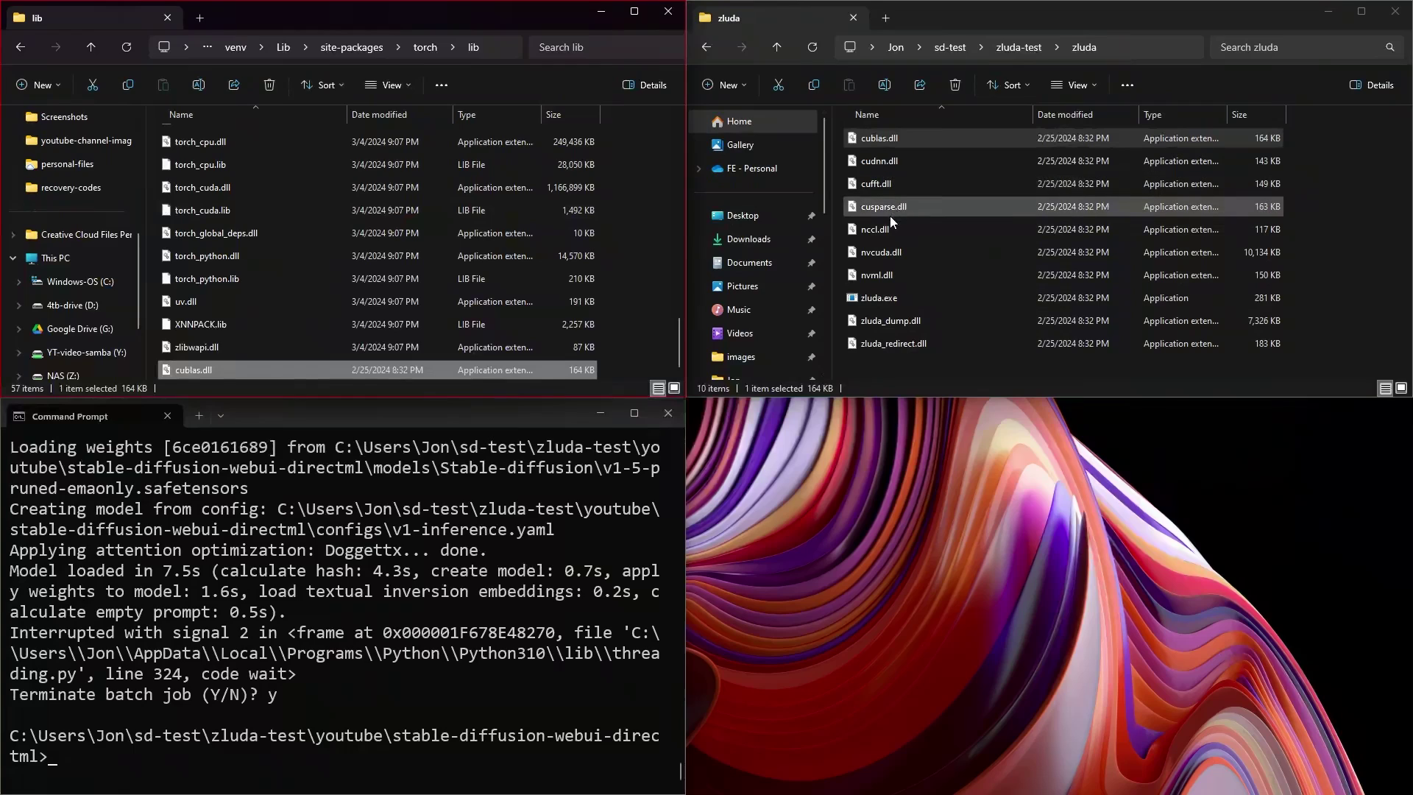
pyautogui.moveTo(889, 209); pyautogui.dragTo(558, 269)
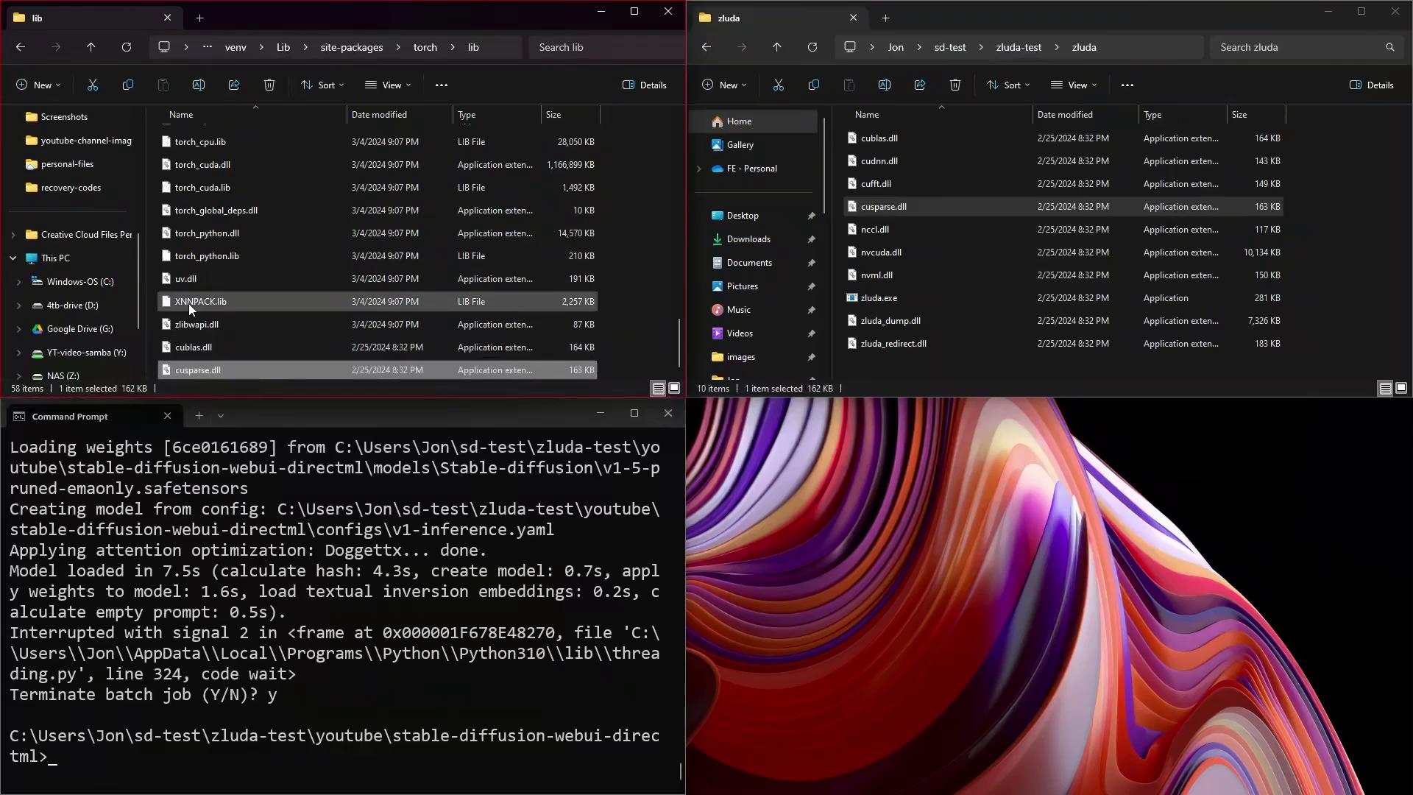
pyautogui.scroll(5, 297, 315)
pyautogui.scroll(8, 297, 321)
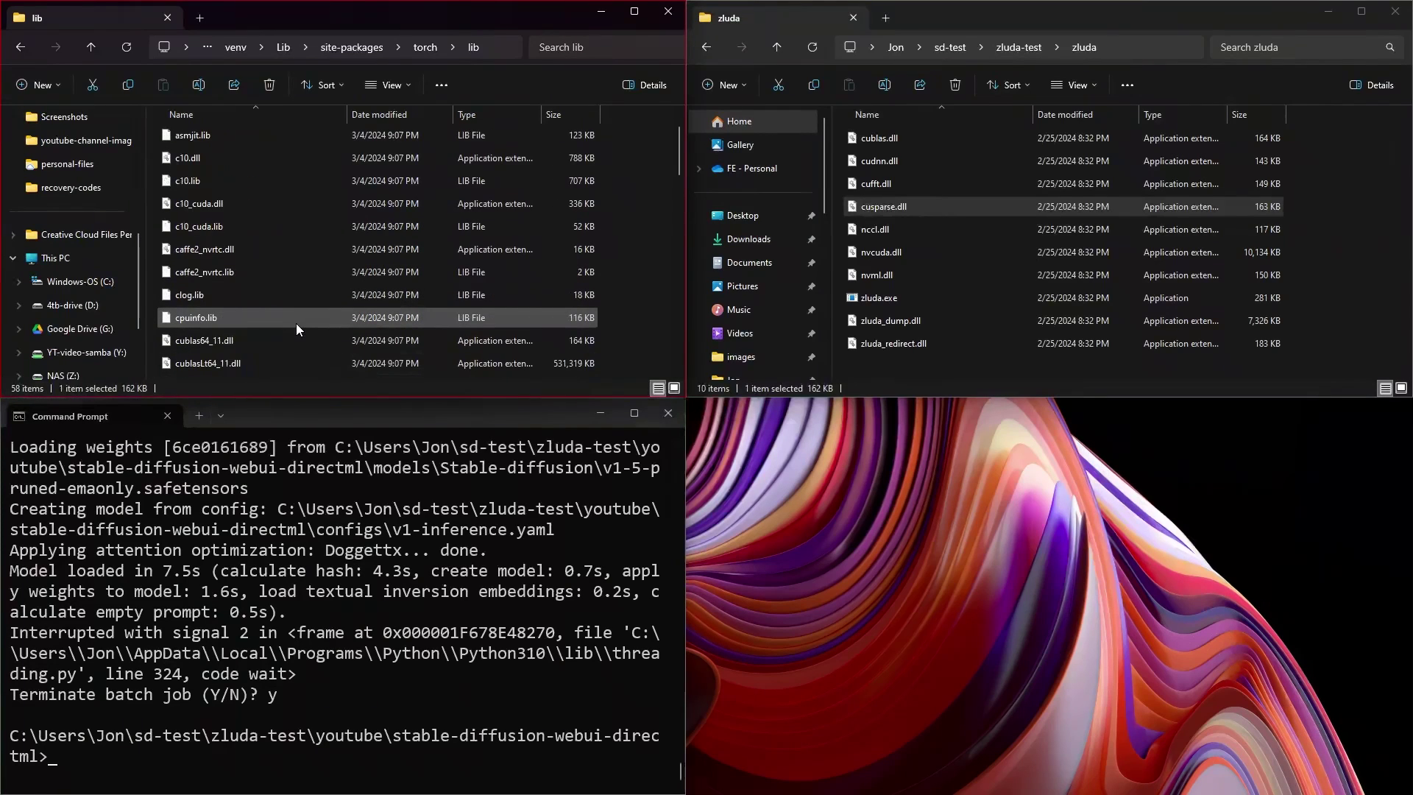
pyautogui.scroll(-1, 292, 333)
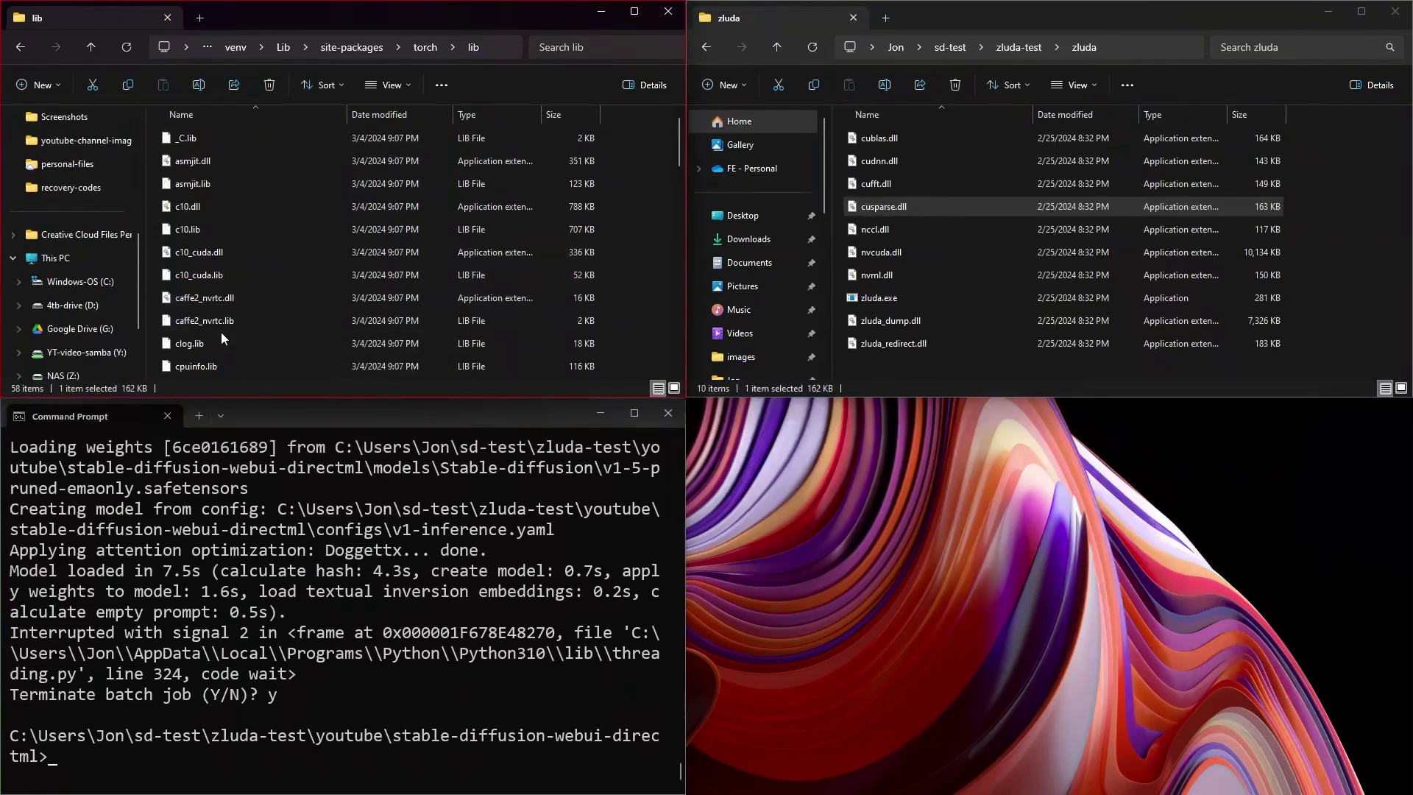
pyautogui.scroll(-1, 263, 285)
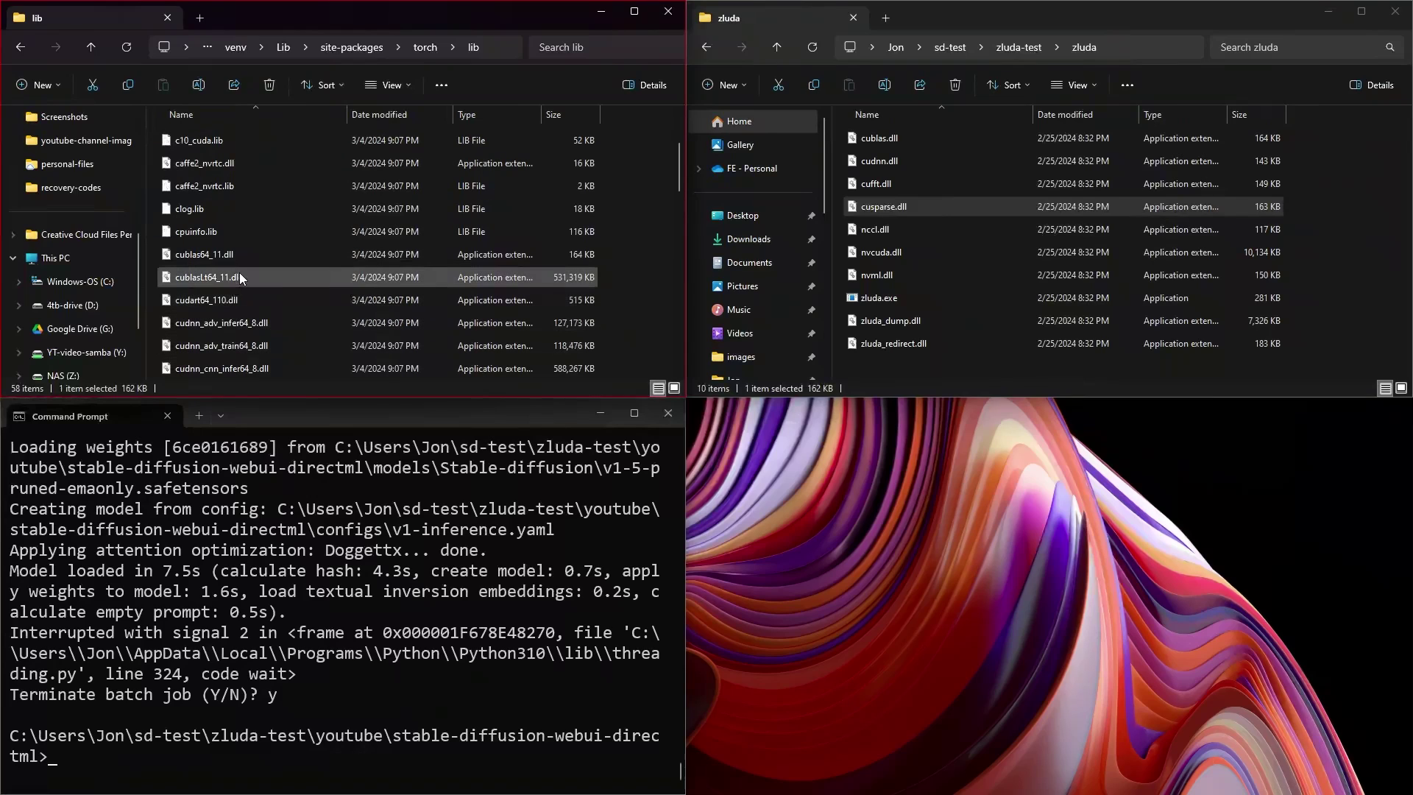
# Step: Delete the original cublas64_11.dll and cusparse64_11.dll from torch's lib folder
pyautogui.click(222, 256)
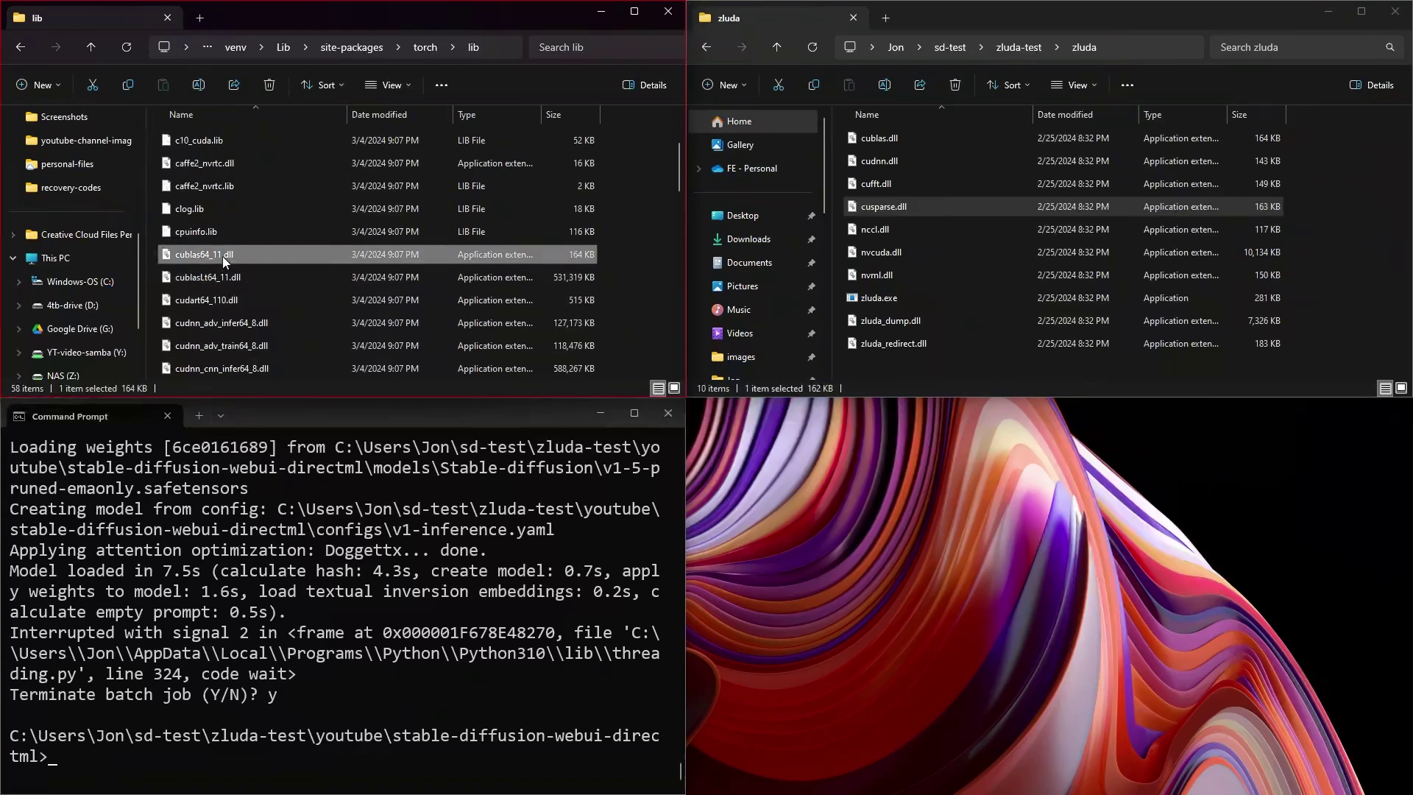
pyautogui.rightClick(223, 256)
pyautogui.click(359, 273)
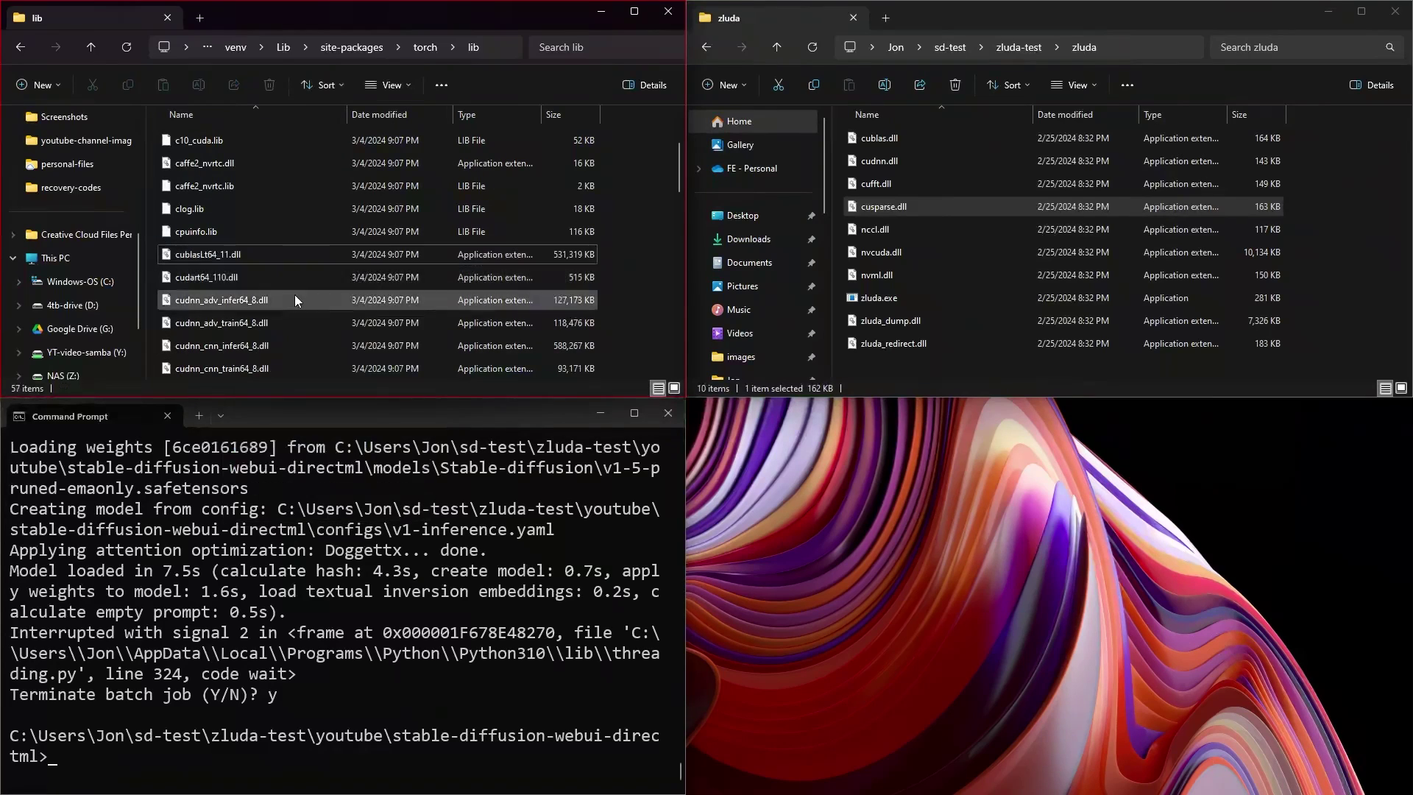
pyautogui.scroll(-4, 233, 308)
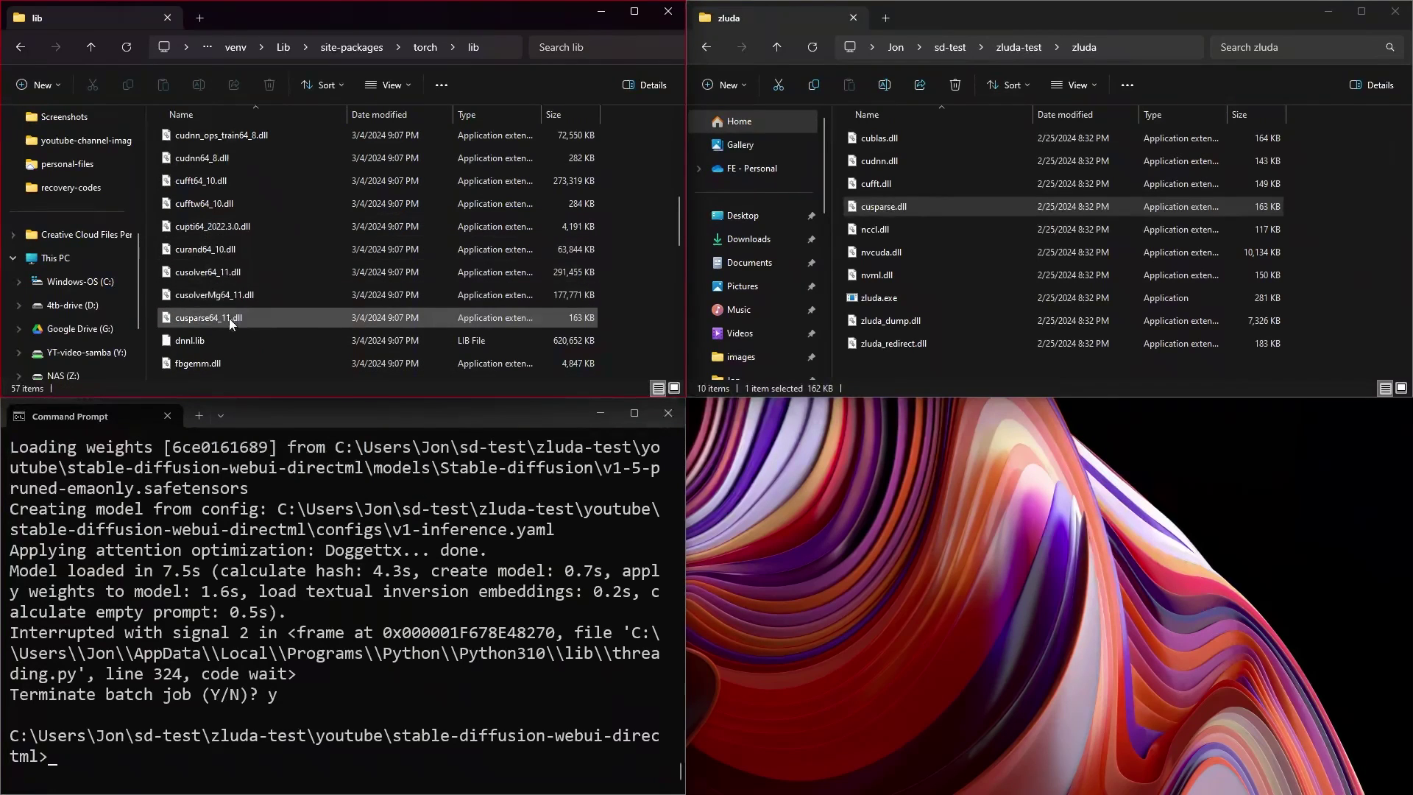
pyautogui.rightClick(228, 316)
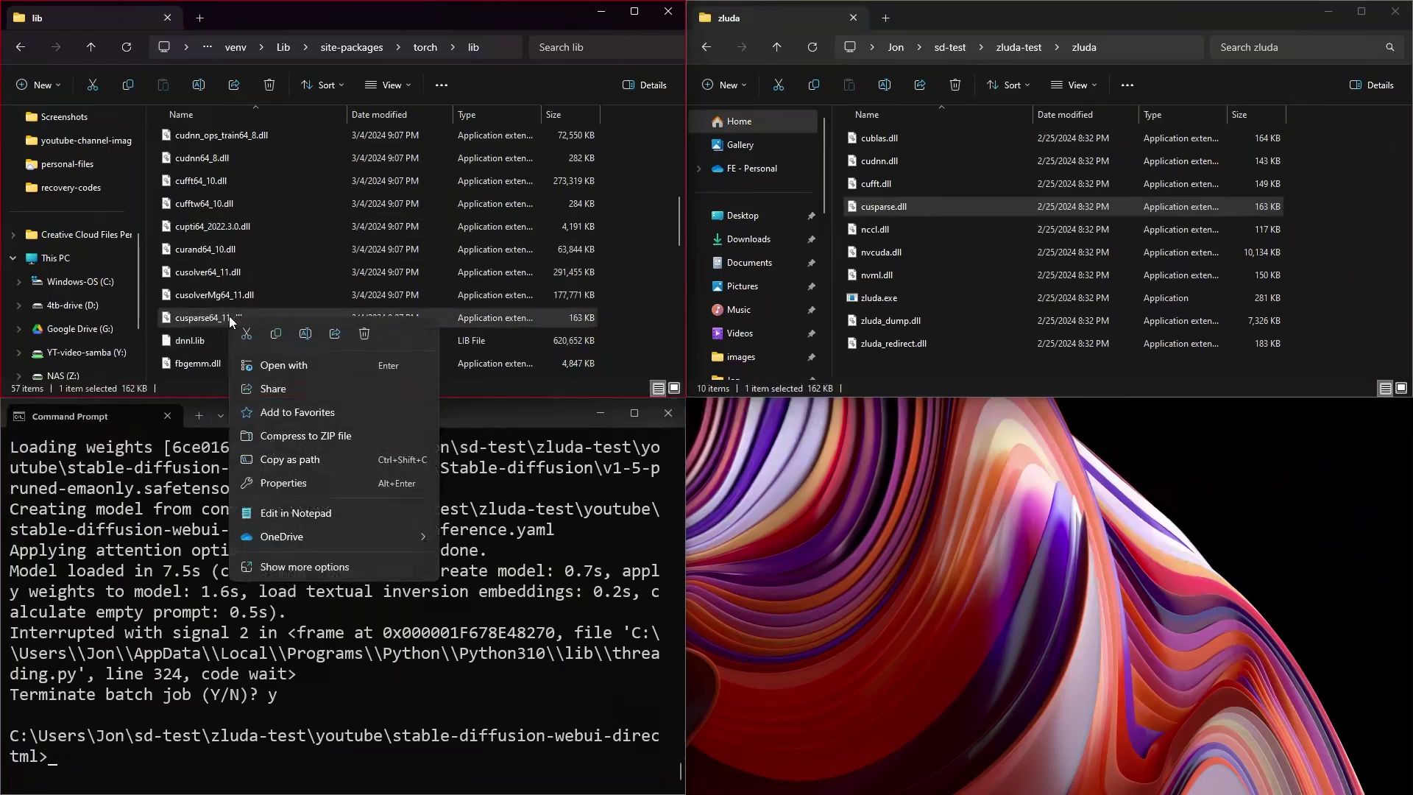
pyautogui.click(361, 335)
pyautogui.scroll(-8, 352, 286)
# Step: Rename the copied cublas.dll and cusparse.dll to cublas64_11.dll and cusparse64_11.dll
pyautogui.rightClick(191, 347)
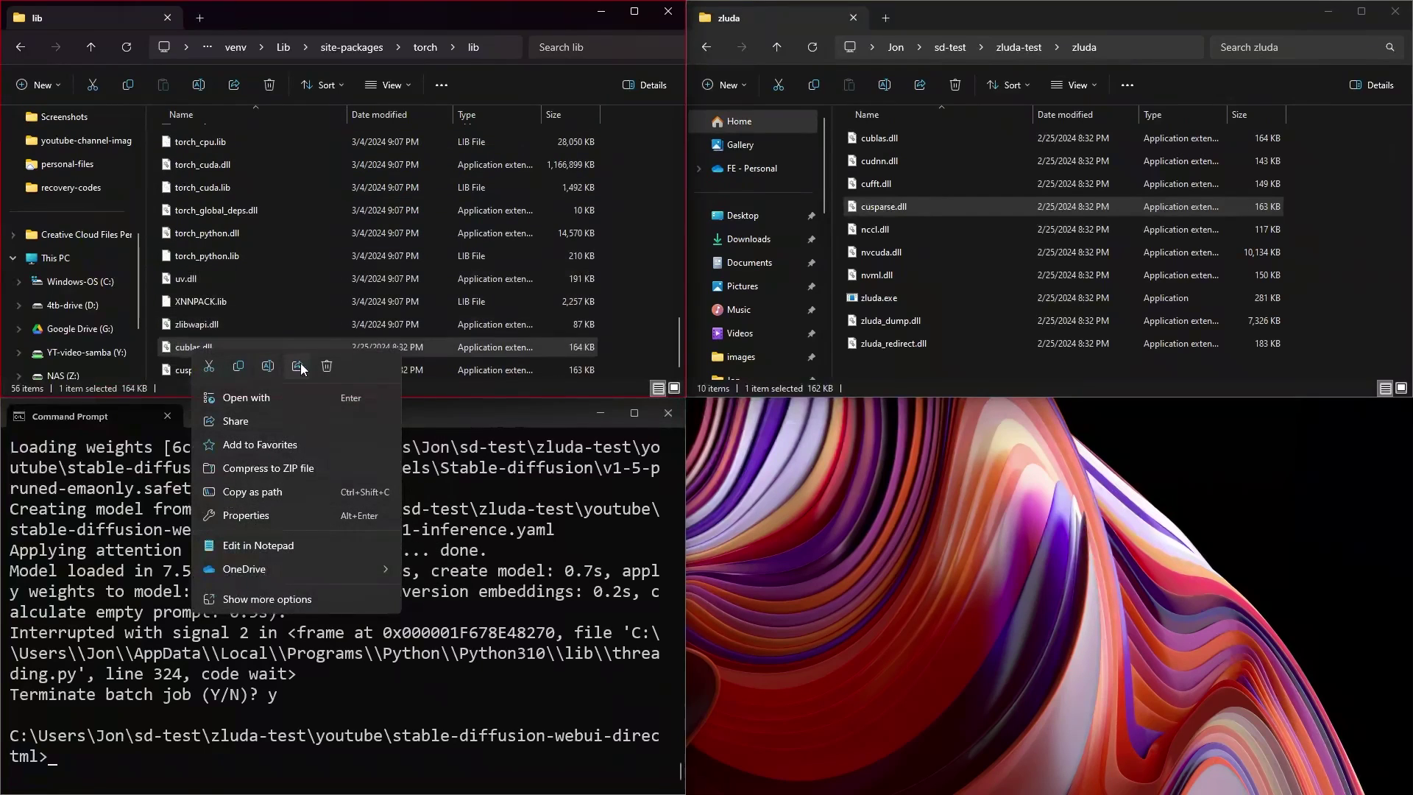
pyautogui.click(268, 366)
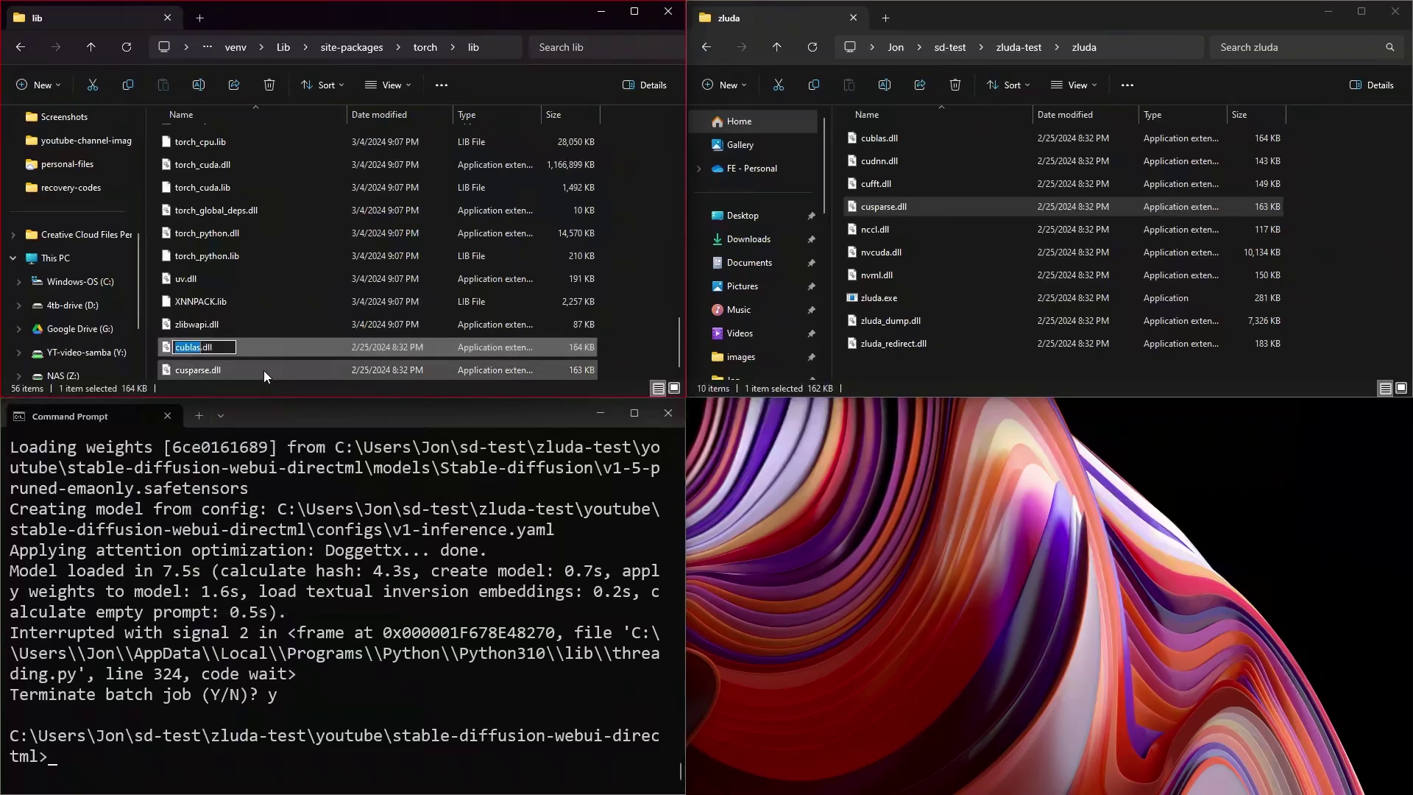
pyautogui.press('Right')
pyautogui.write('64_11')
pyautogui.press('Return')
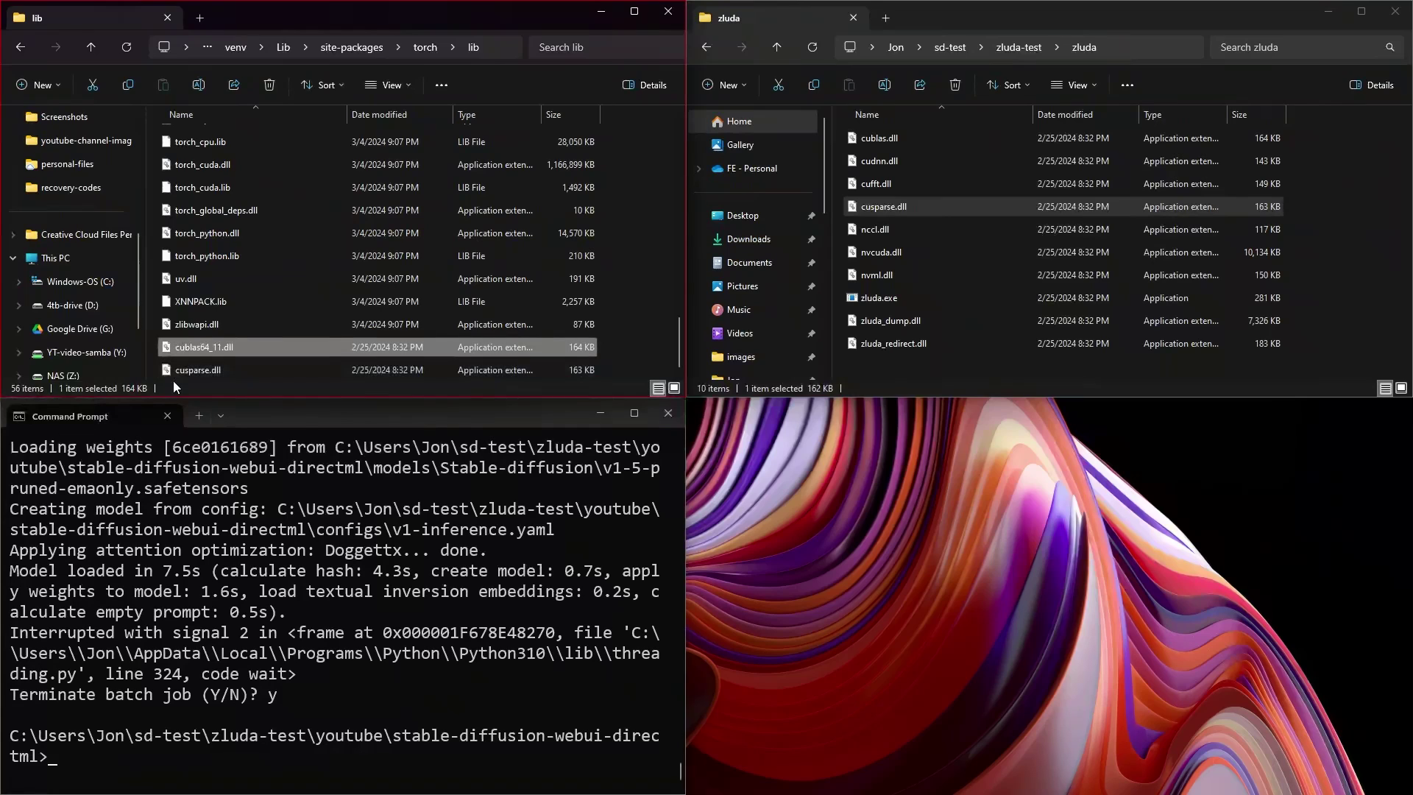
pyautogui.click(210, 372)
pyautogui.rightClick(209, 371)
pyautogui.click(279, 387)
pyautogui.press('Right')
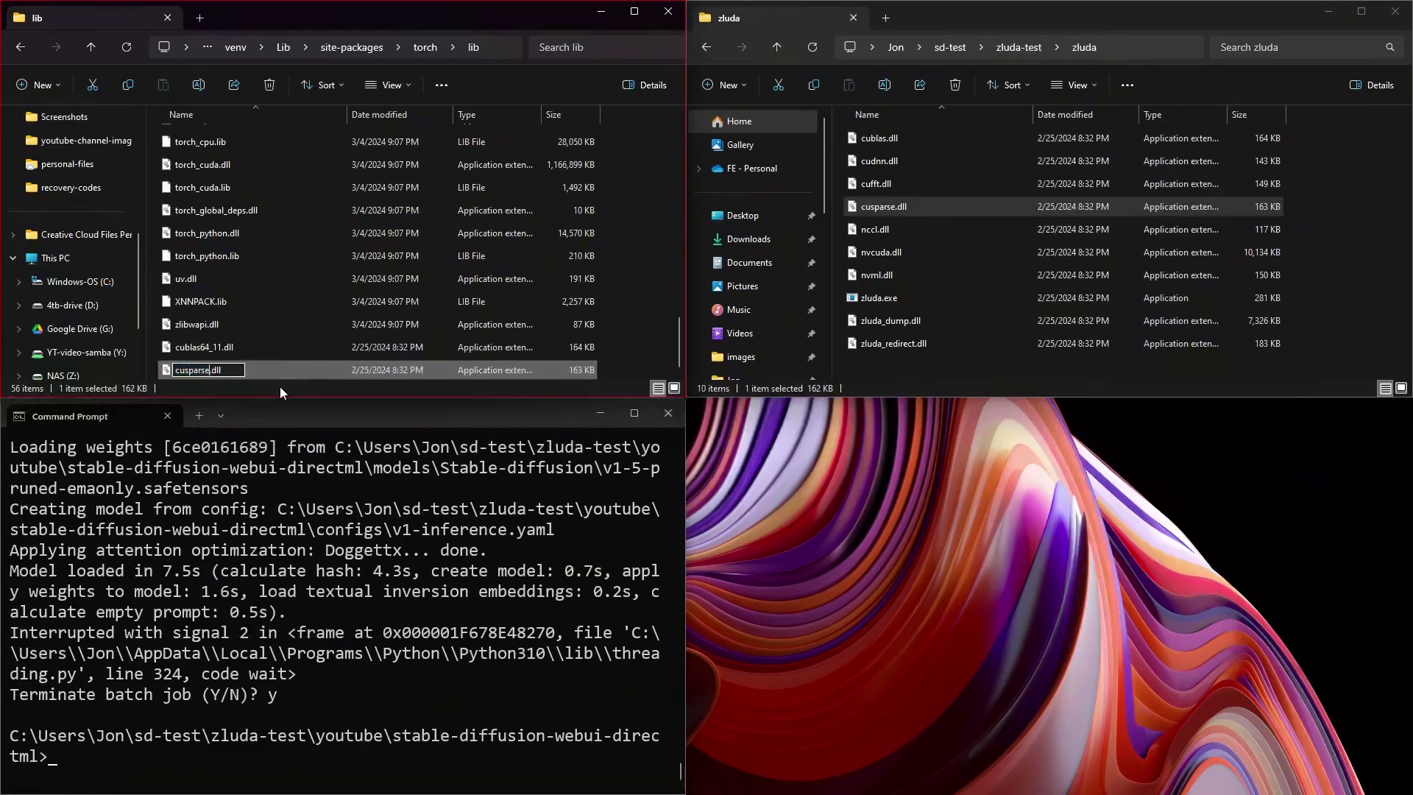
pyautogui.write('64_11')
pyautogui.press('Return')
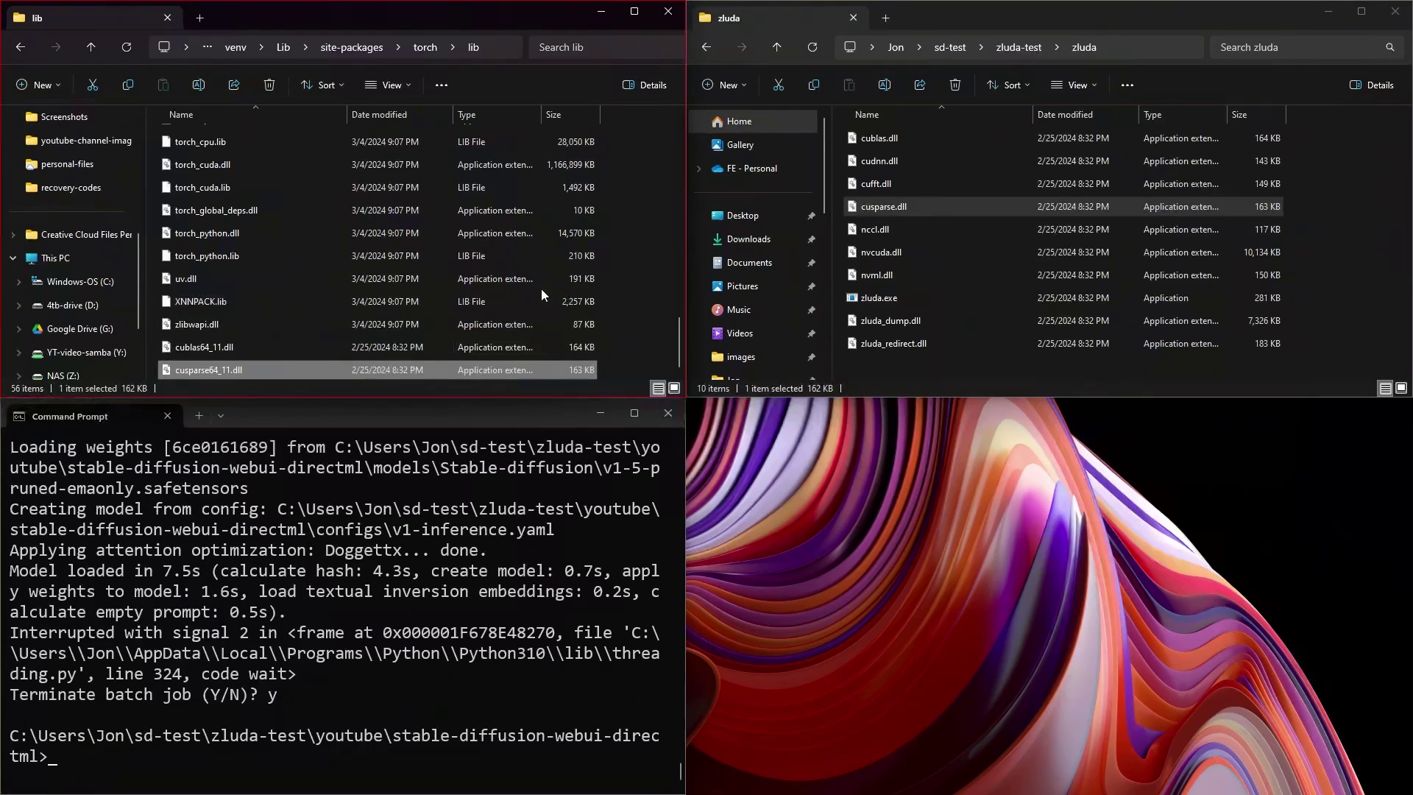
# Step: Close the torch lib and zluda Explorer windows and enlarge the Command Prompt window
pyautogui.click(668, 10)
pyautogui.click(1395, 11)
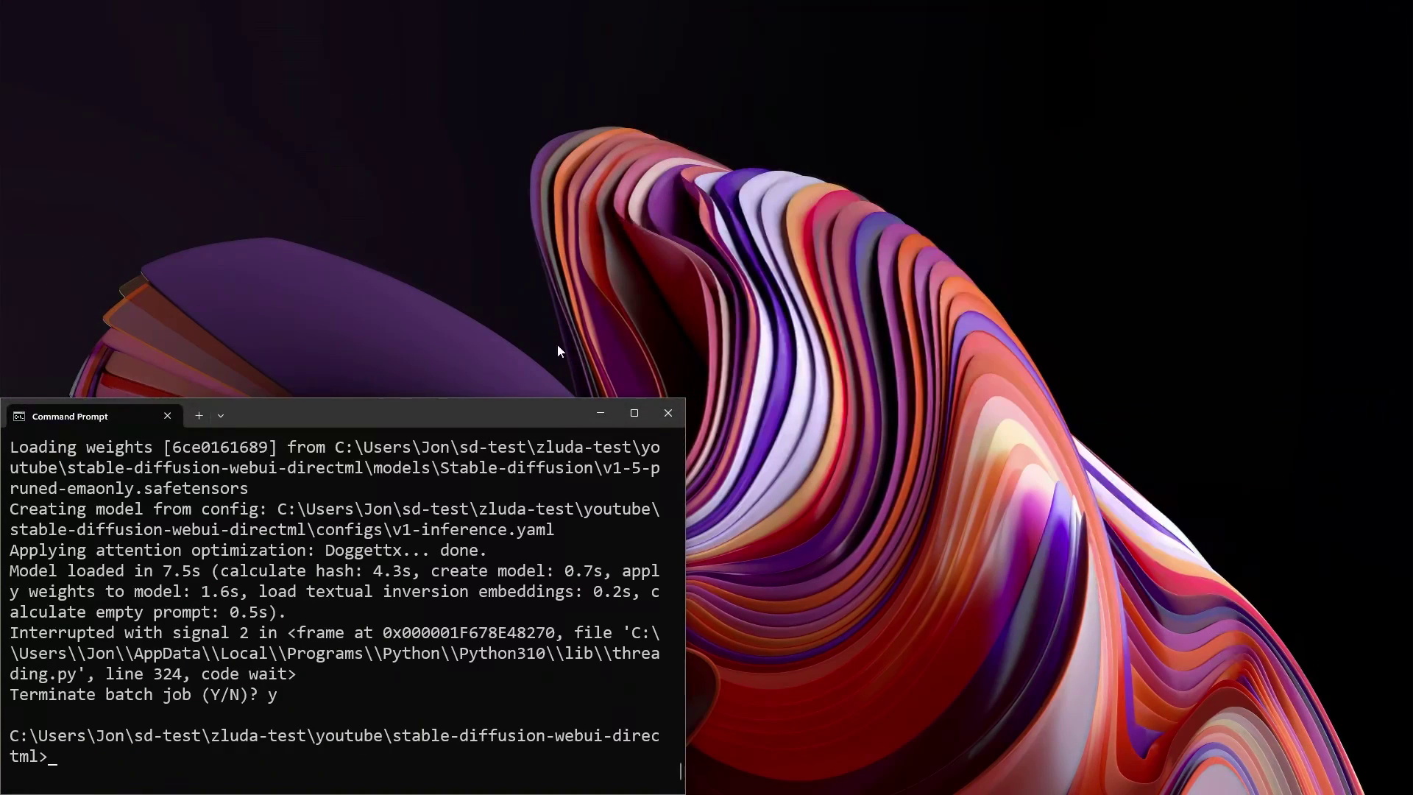
pyautogui.moveTo(487, 414); pyautogui.dragTo(1033, 106)
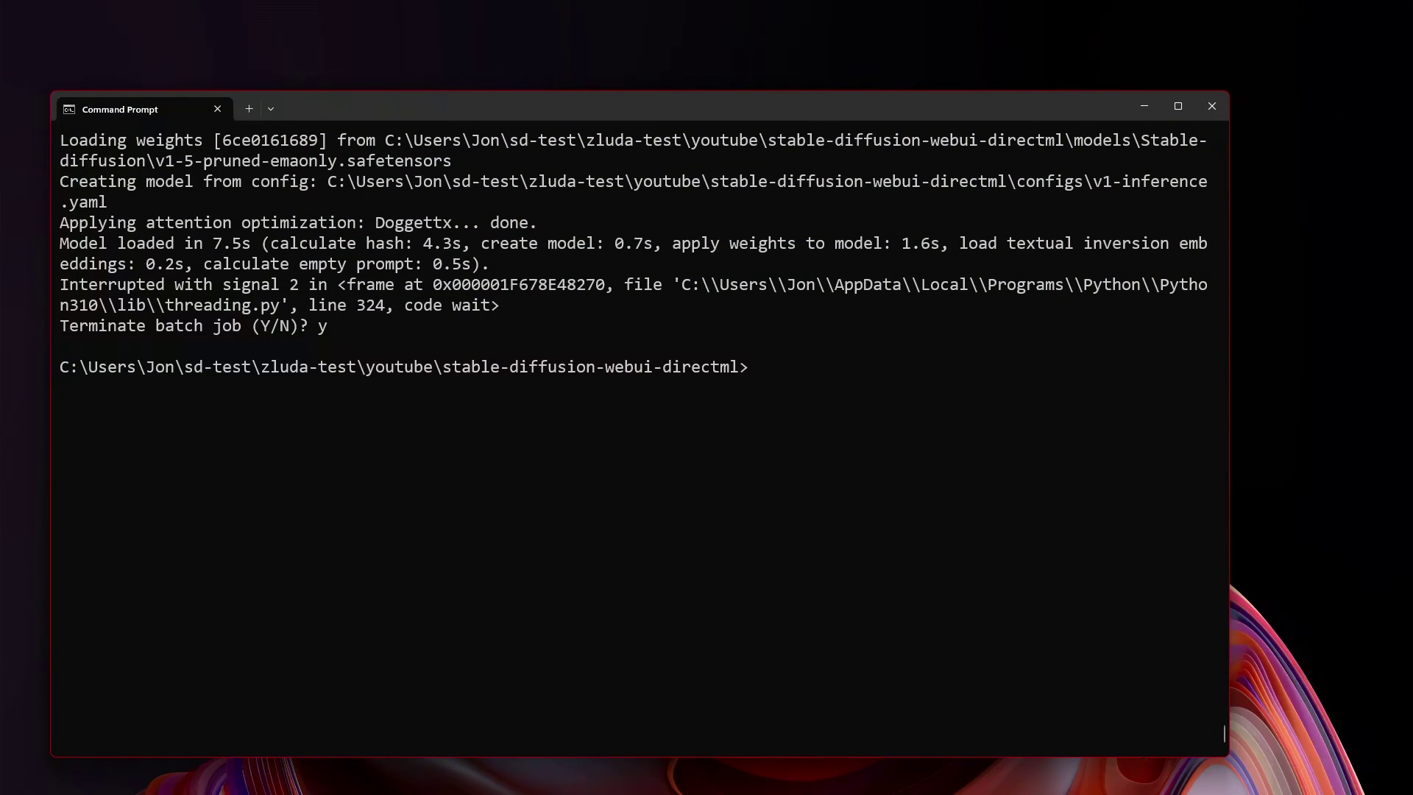
# Step: Launch the web UI with ZLUDA by running webui.bat --use-zluda
pyautogui.click(864, 434)
pyautogui.write('webui.bat --use-zluda')
pyautogui.press('Return')
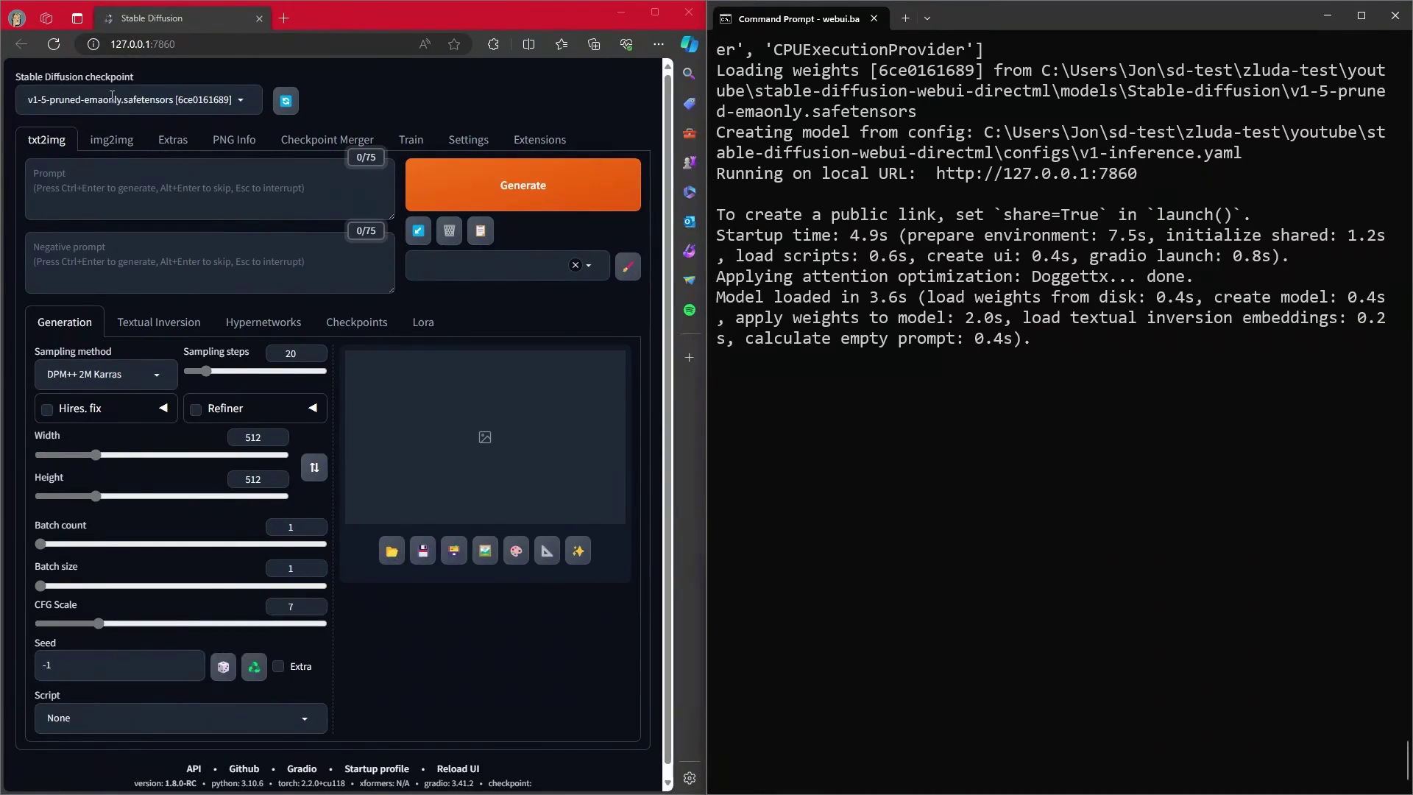
# Step: Generate two images from the prompt 'a girl on a bike', watching progress in the terminal
pyautogui.click(166, 183)
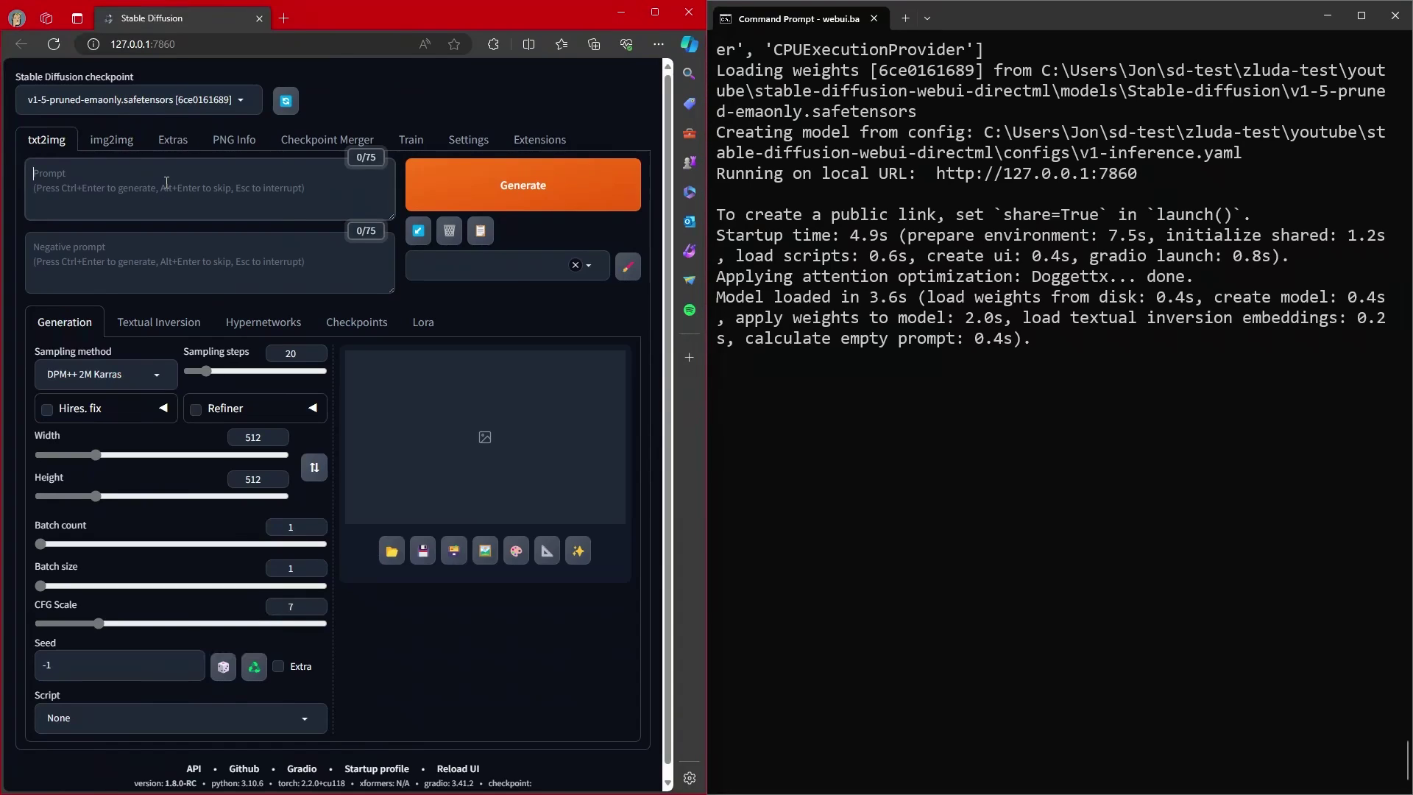
pyautogui.write('a girl on ')
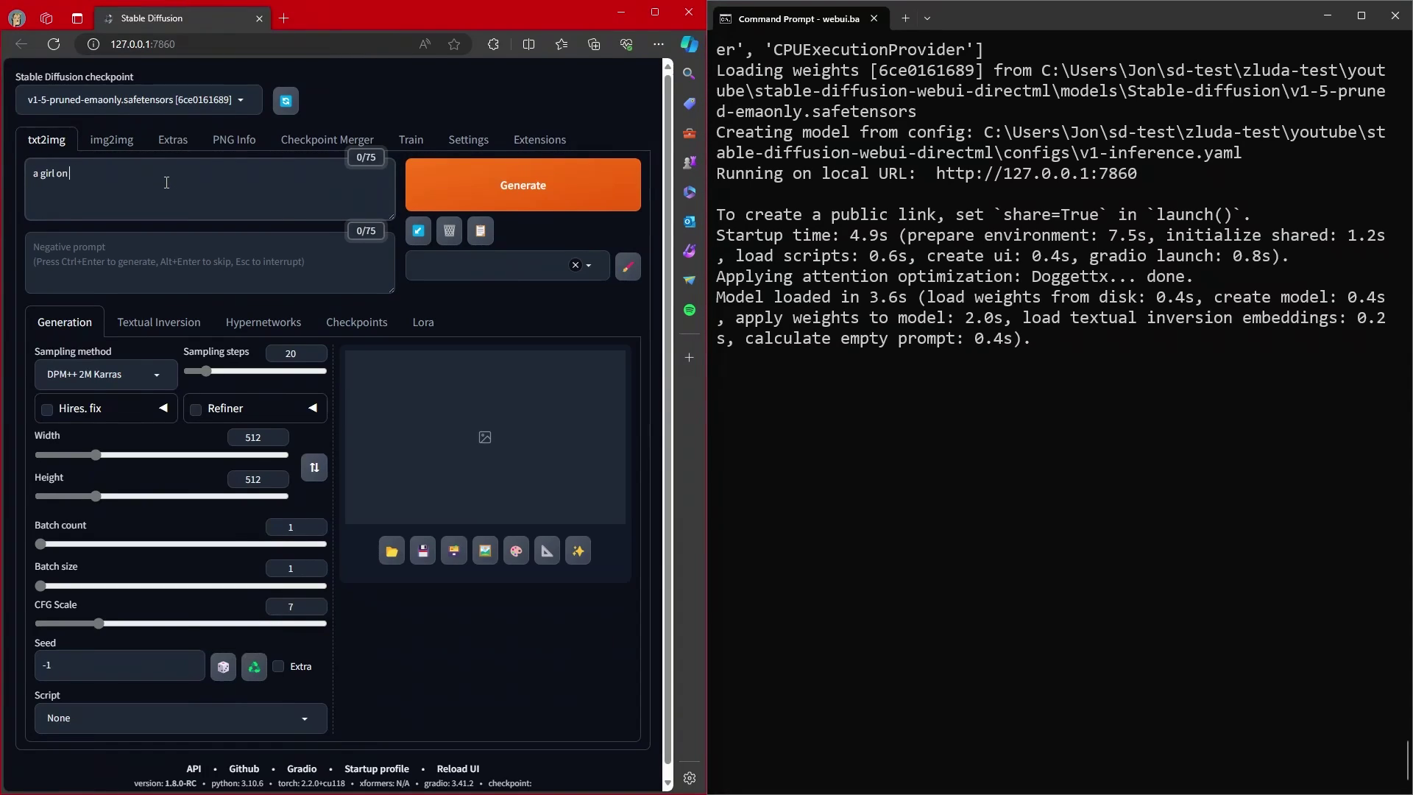
pyautogui.write('a bikle')
pyautogui.press('BackSpace')
pyautogui.press('BackSpace')
pyautogui.write('e')
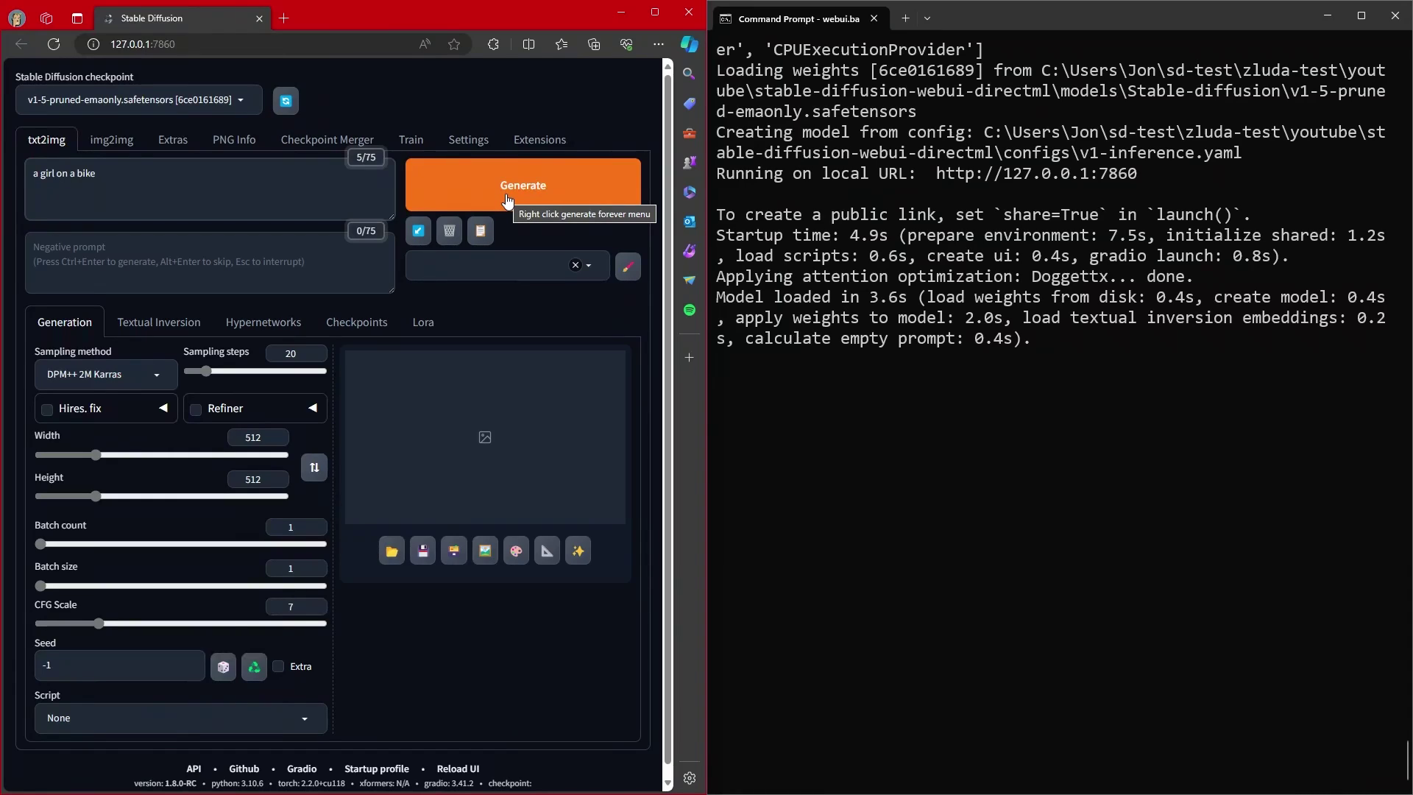
pyautogui.click(507, 200)
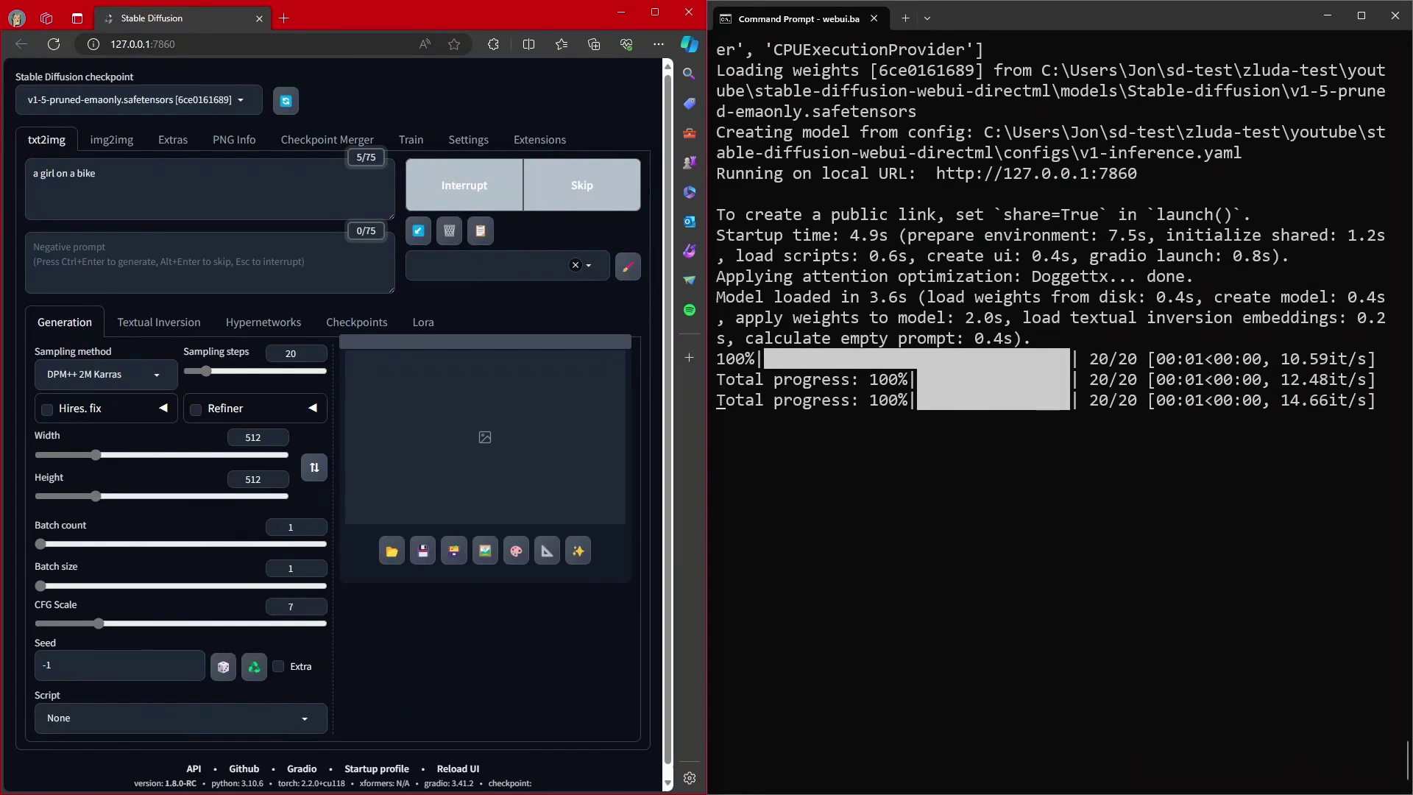
pyautogui.click(981, 518)
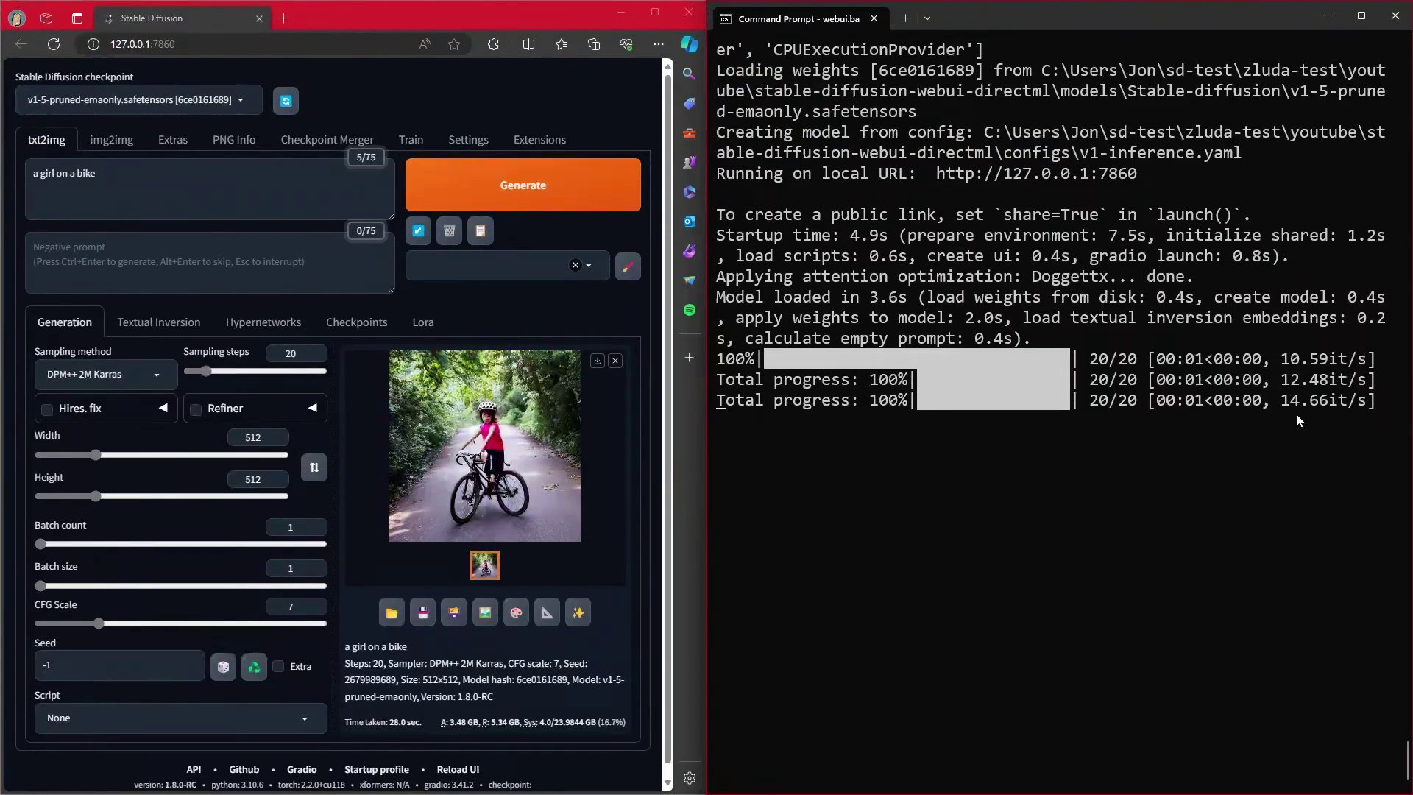
pyautogui.click(516, 187)
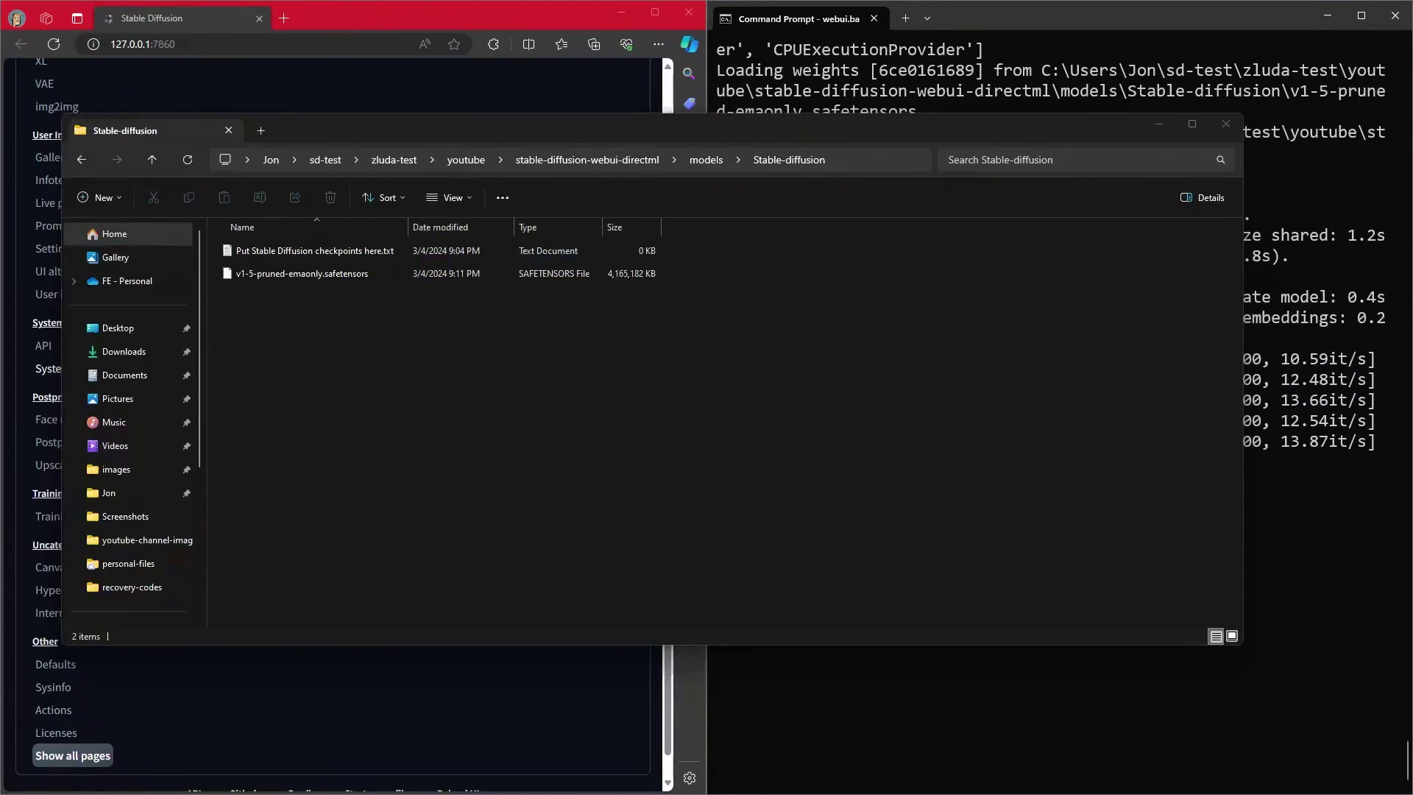
# Step: Copy the albedobaseXL_v21 and animerge_v25 checkpoints into models\Stable-diffusion, then minimize Explorer
pyautogui.press('super+e')
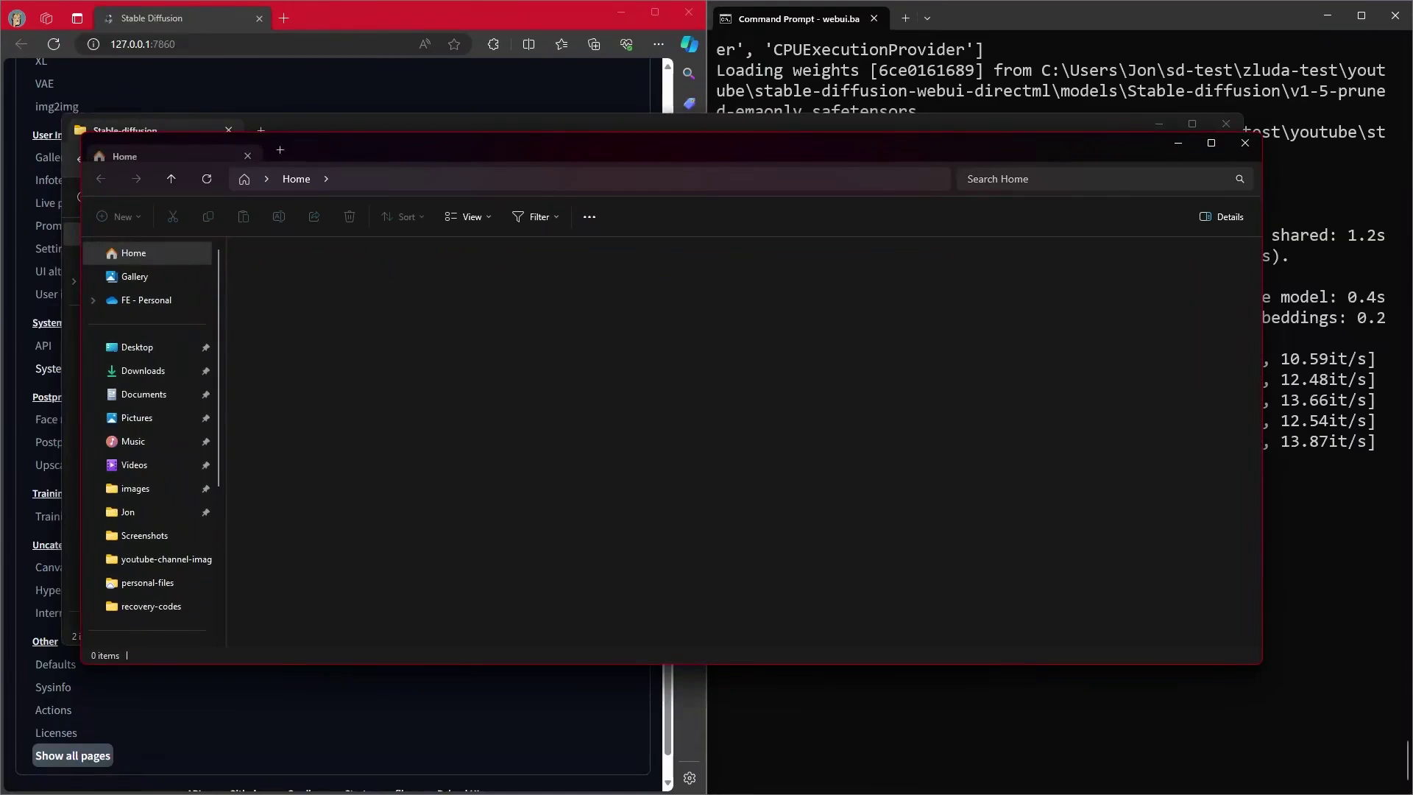
pyautogui.hotkey('ctrl', 'w')
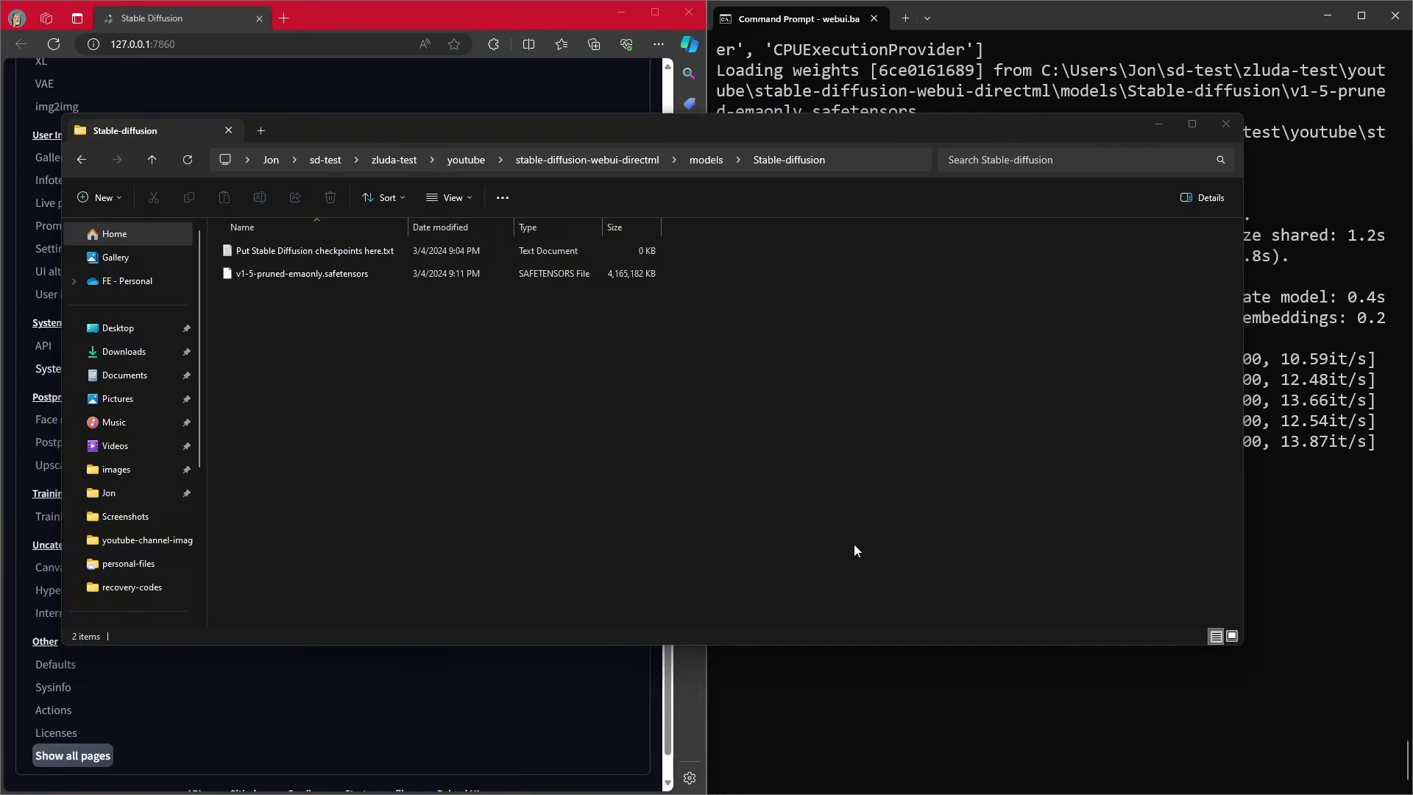
pyautogui.moveTo(837, 550); pyautogui.dragTo(554, 421)
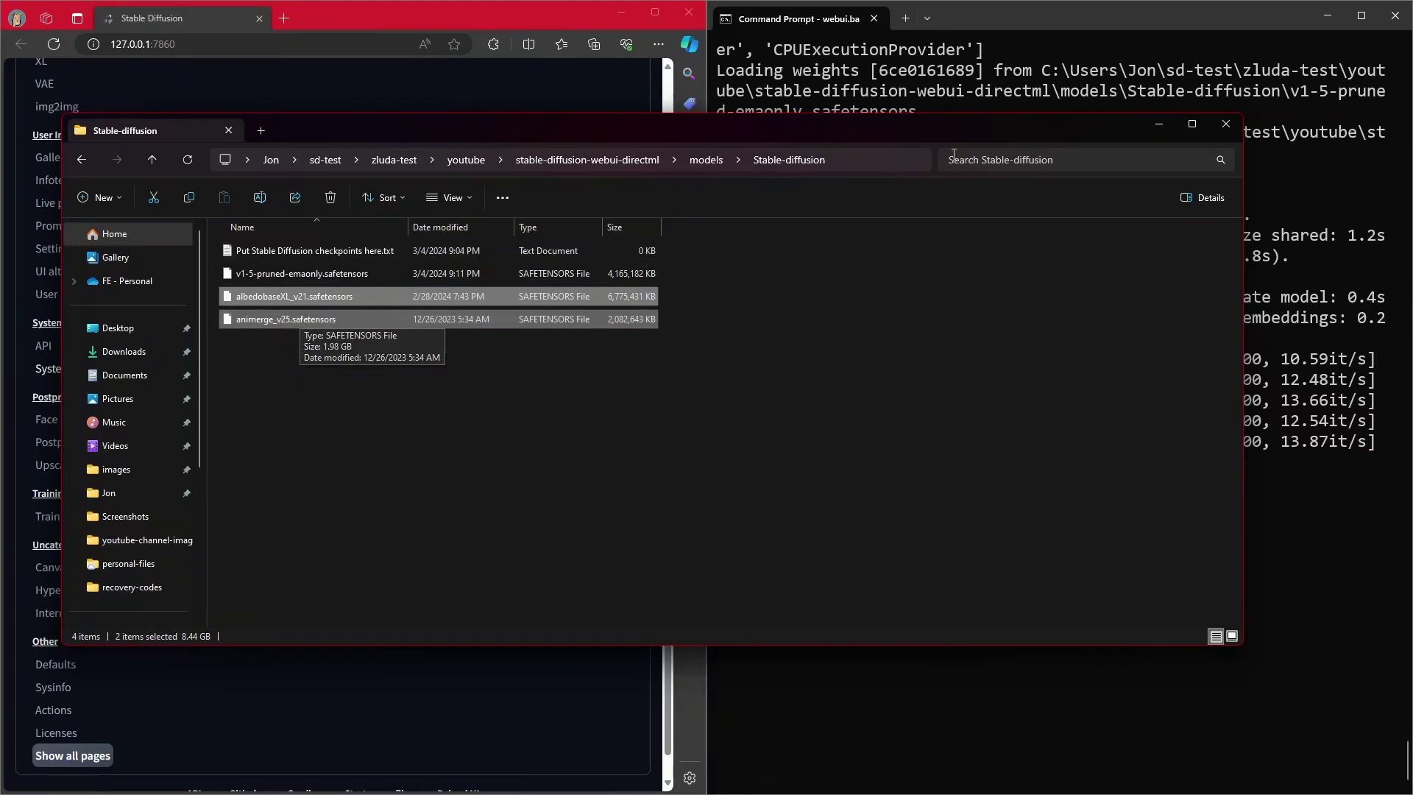
pyautogui.click(1158, 124)
pyautogui.scroll(7, 214, 211)
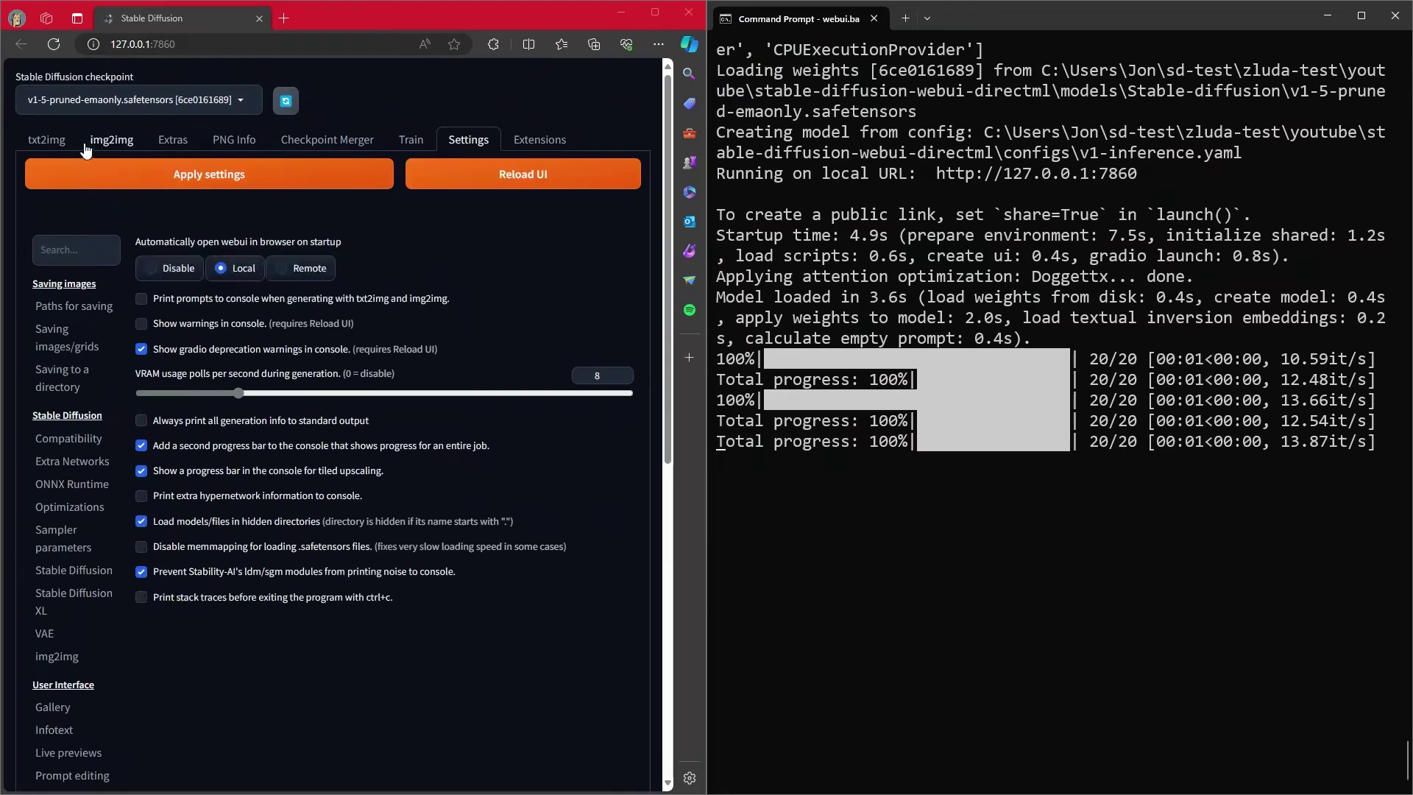
# Step: In txt2img, load the animerge_v25 checkpoint and generate a cyclist image
pyautogui.click(48, 140)
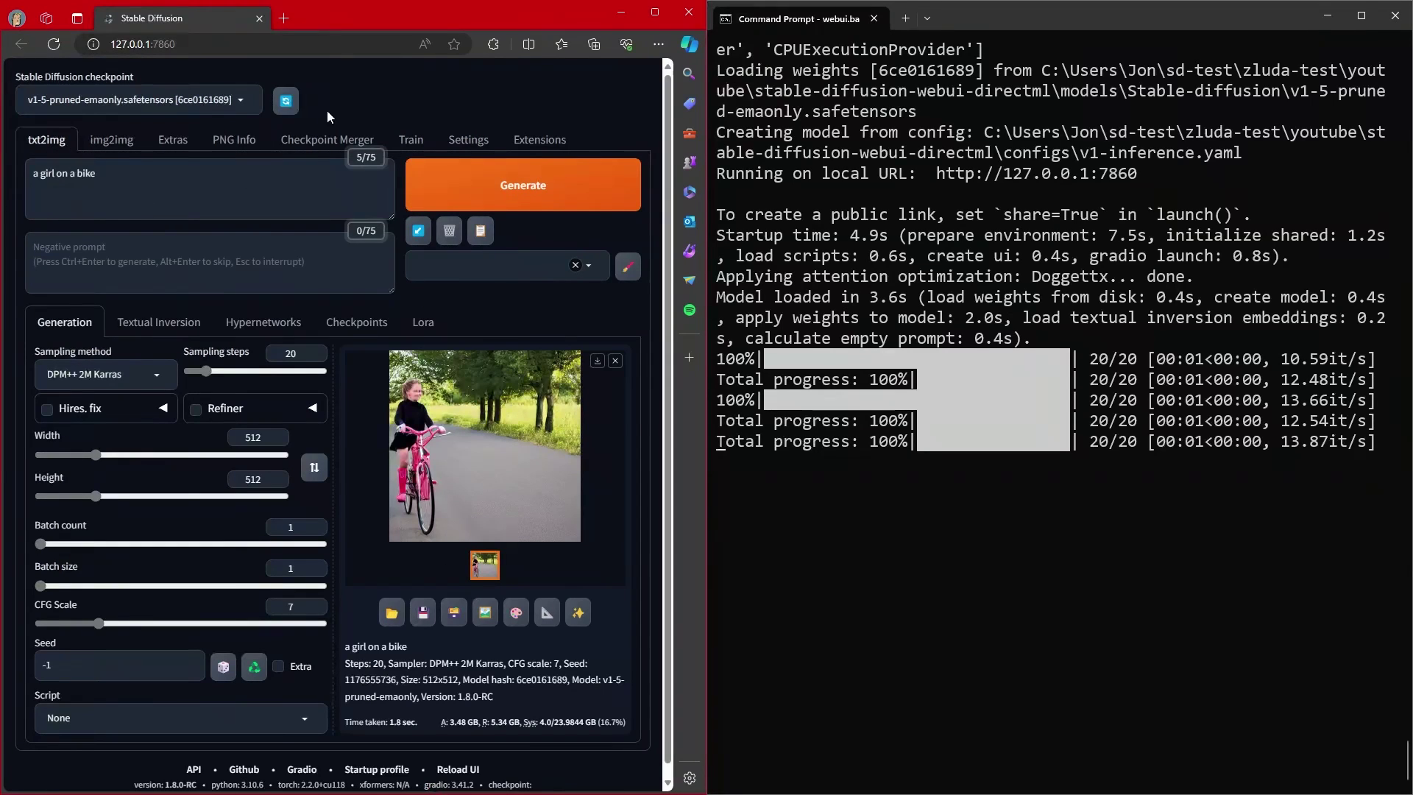
pyautogui.click(235, 100)
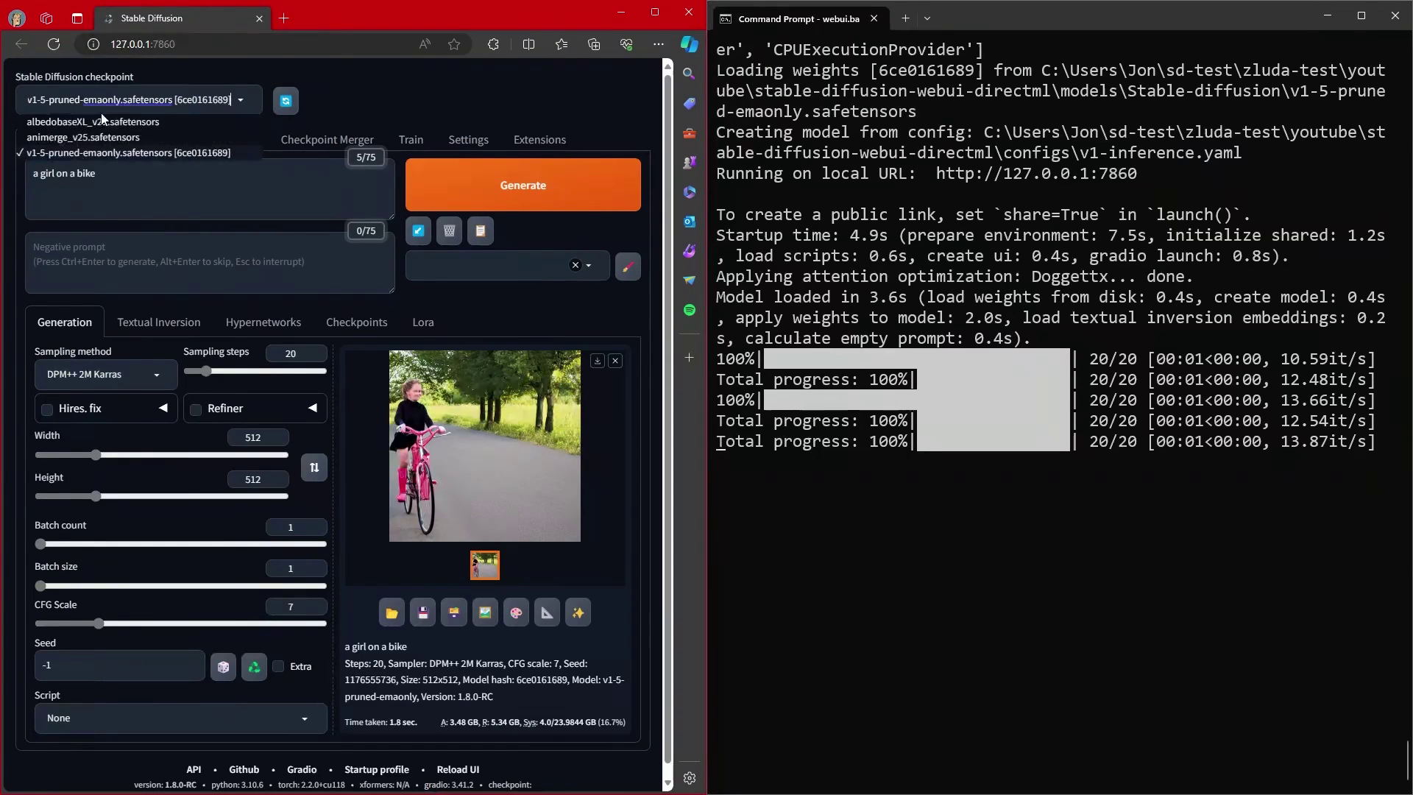
pyautogui.click(72, 140)
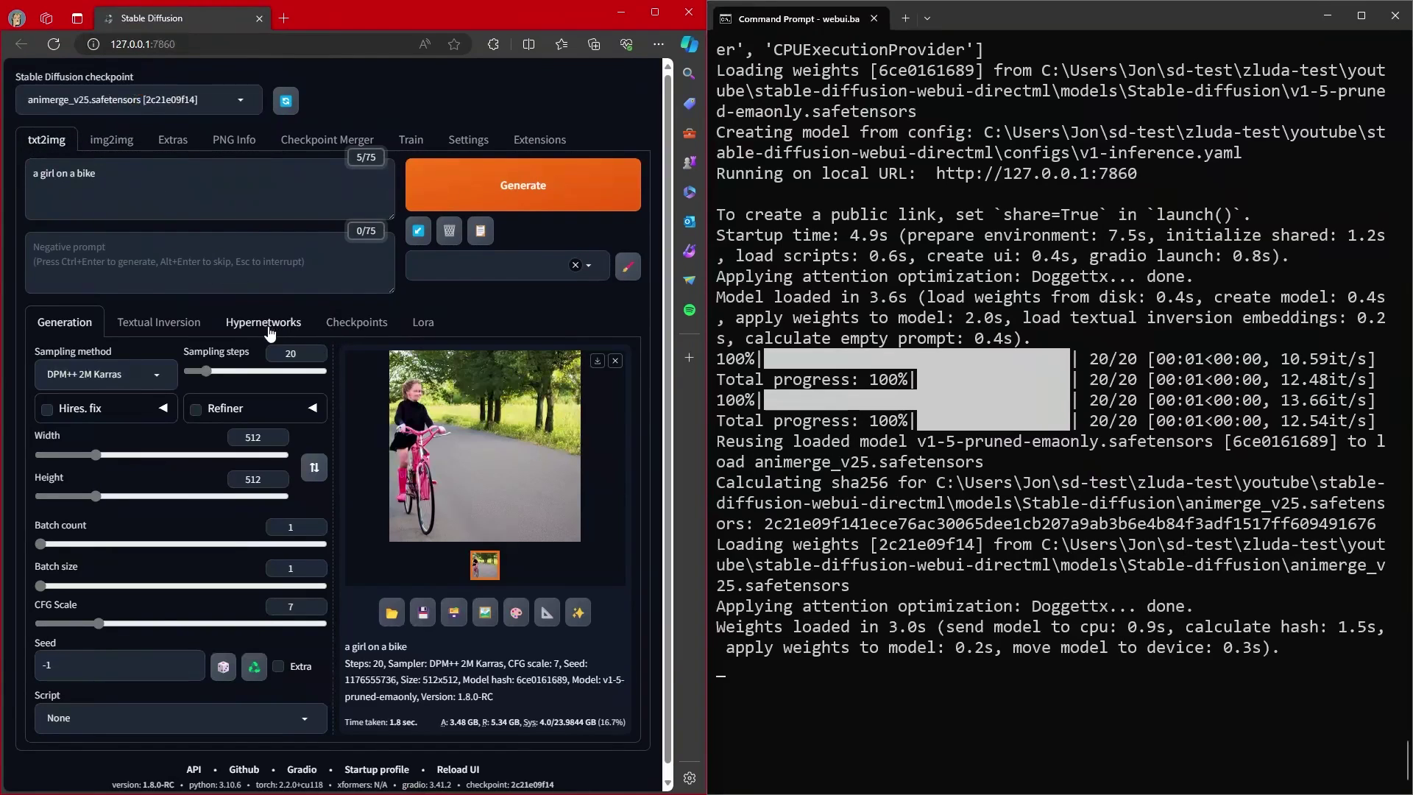
pyautogui.click(524, 188)
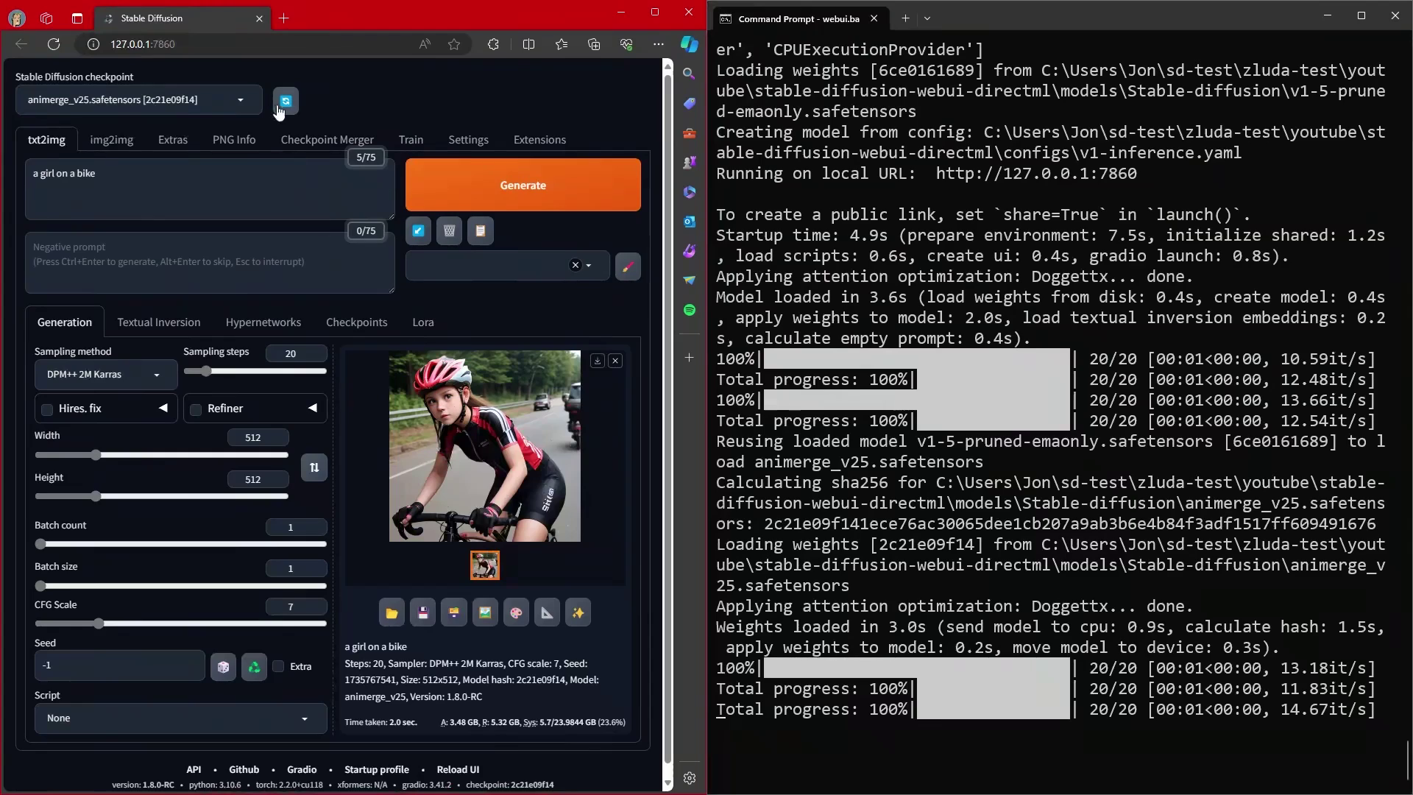
pyautogui.click(235, 100)
# Step: Generate and preview a bike image with albedobaseXL_v21, select the prompt, and minimize the terminal
pyautogui.click(99, 122)
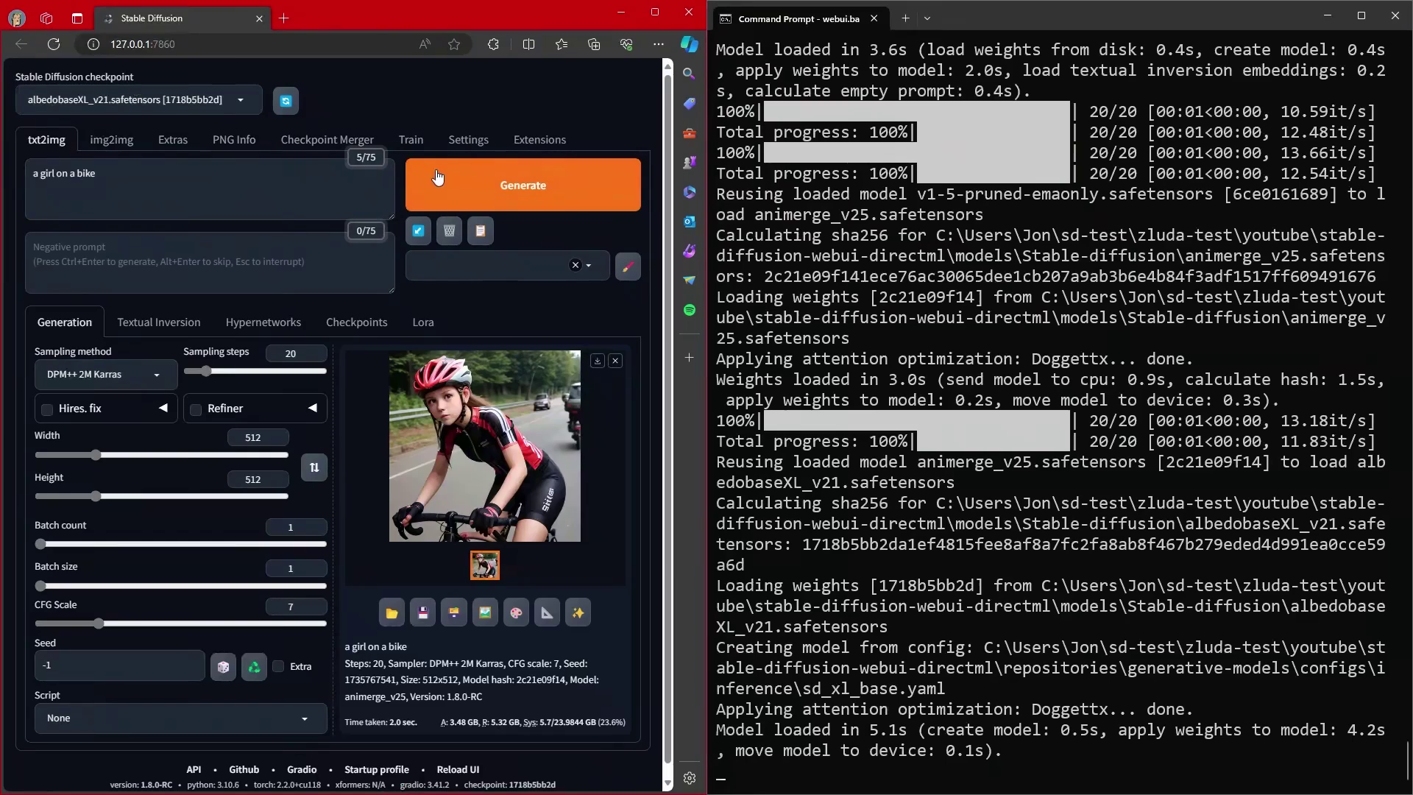
pyautogui.click(474, 185)
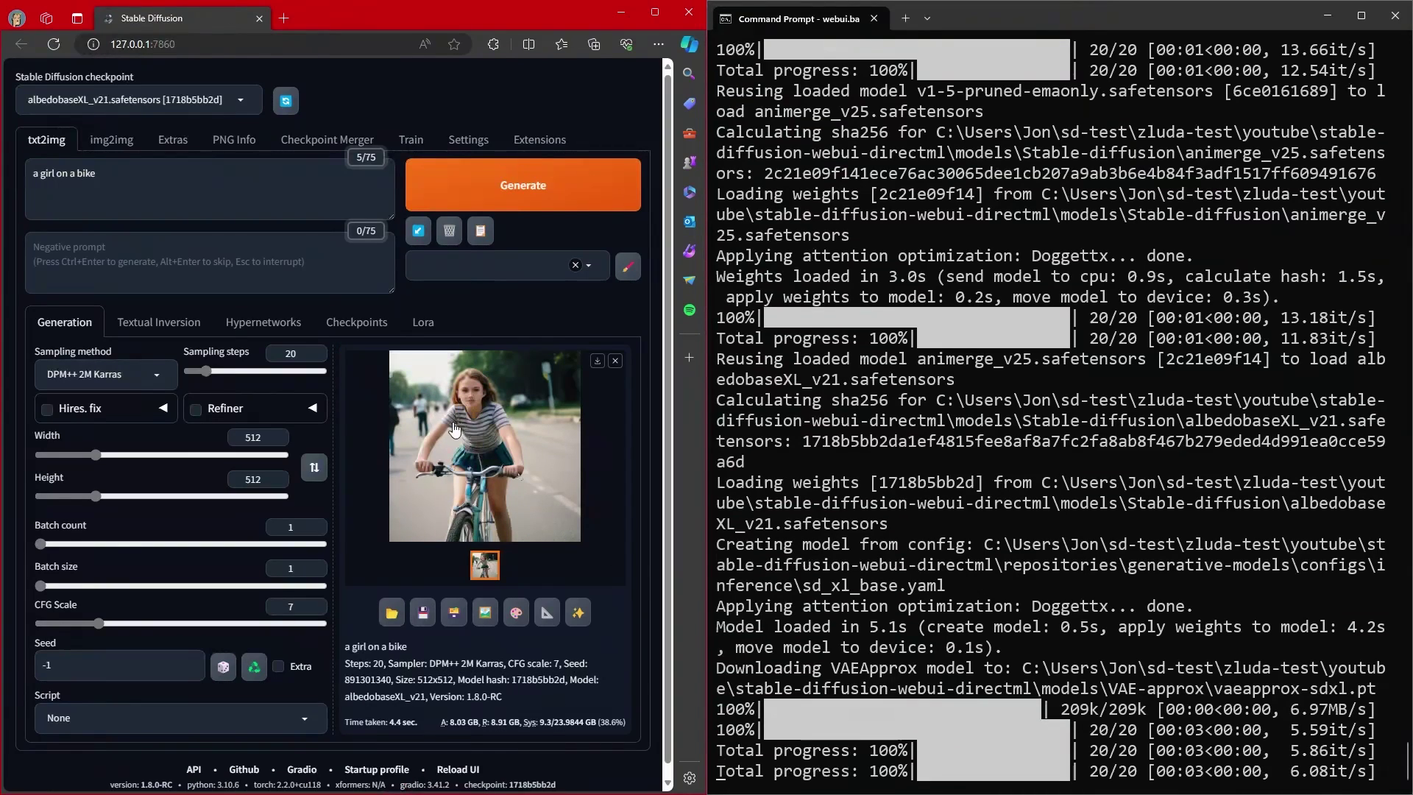
pyautogui.click(438, 464)
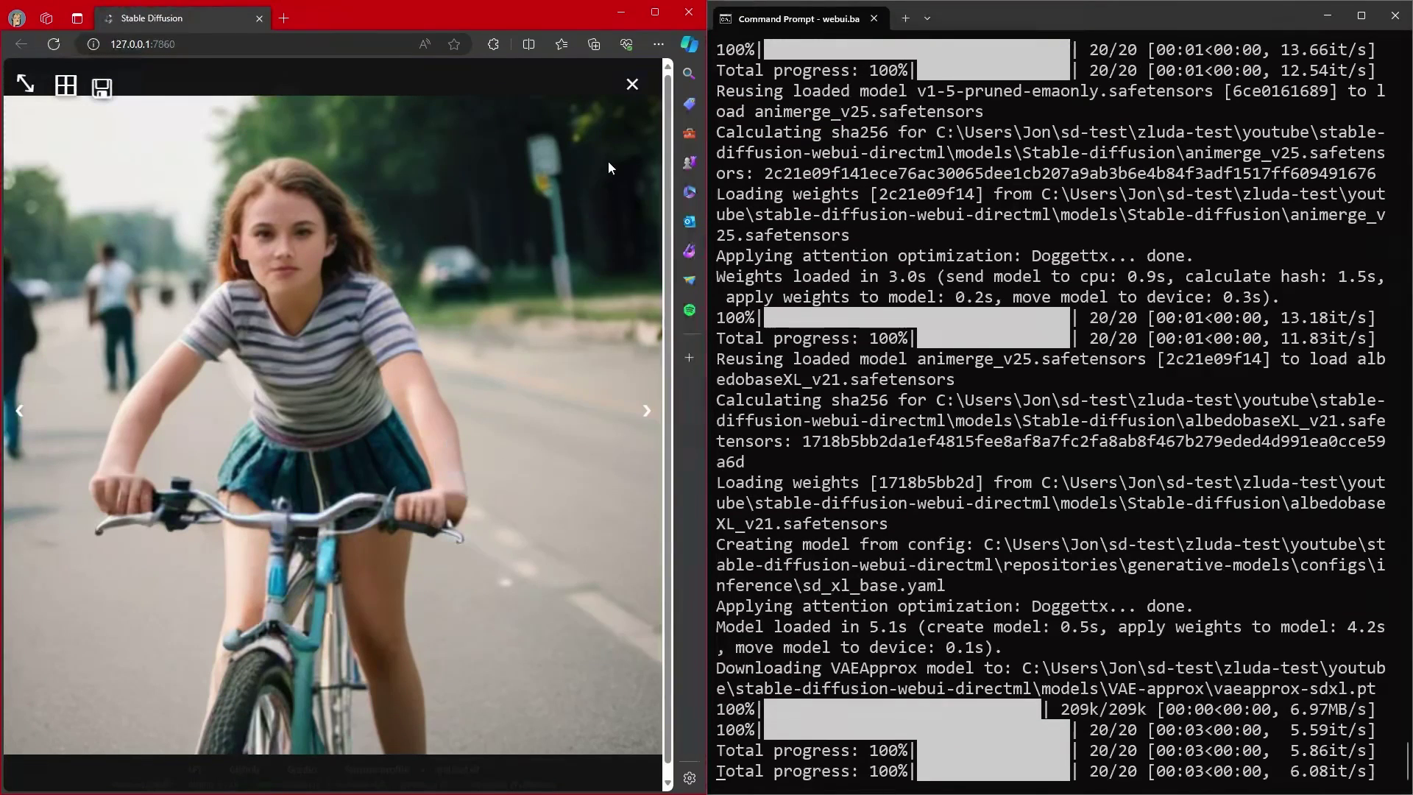
pyautogui.click(633, 84)
pyautogui.moveTo(110, 177); pyautogui.dragTo(1, 196)
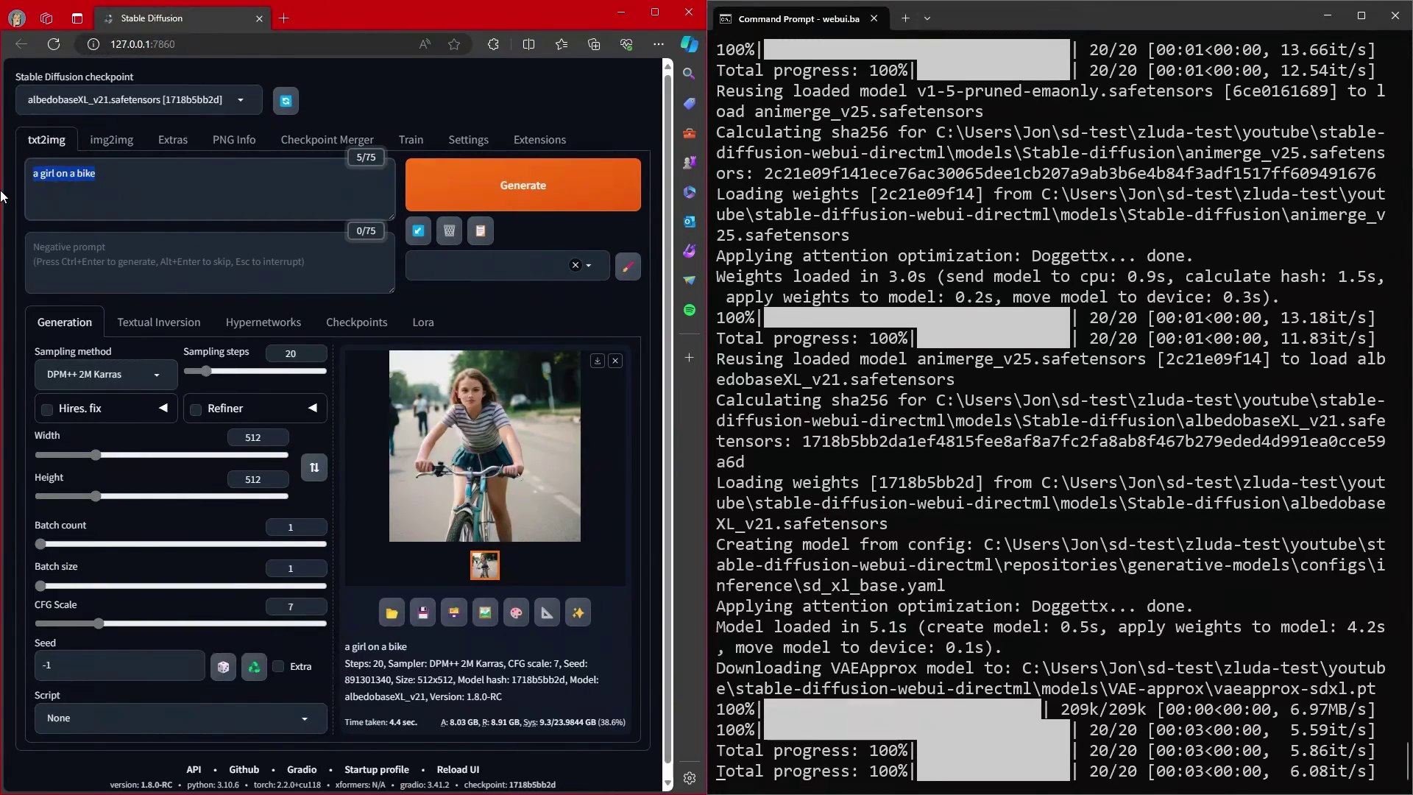
pyautogui.press('super+Down')
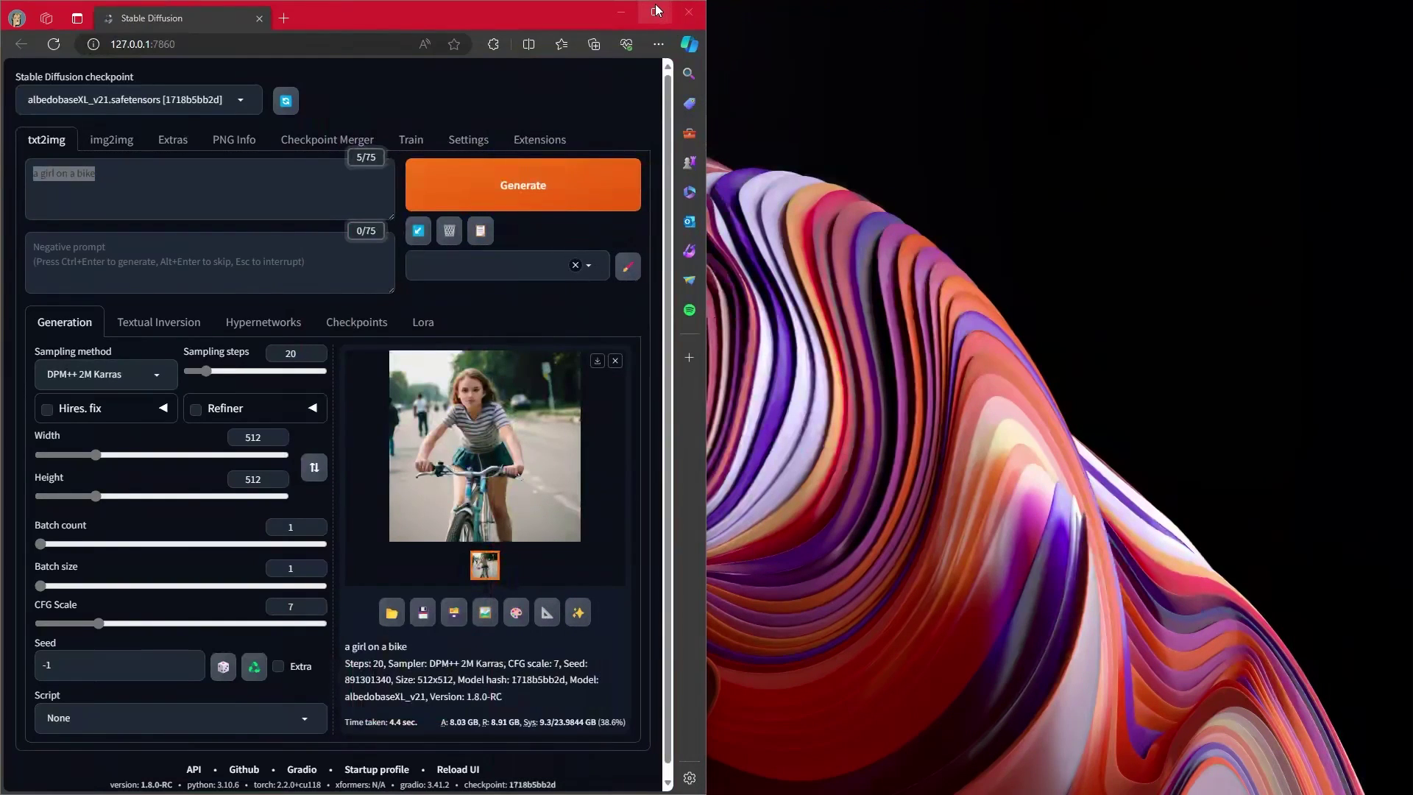
# Step: Generate a 512x512 image from 'a house in the woods medieval' and view it full size
pyautogui.click(655, 12)
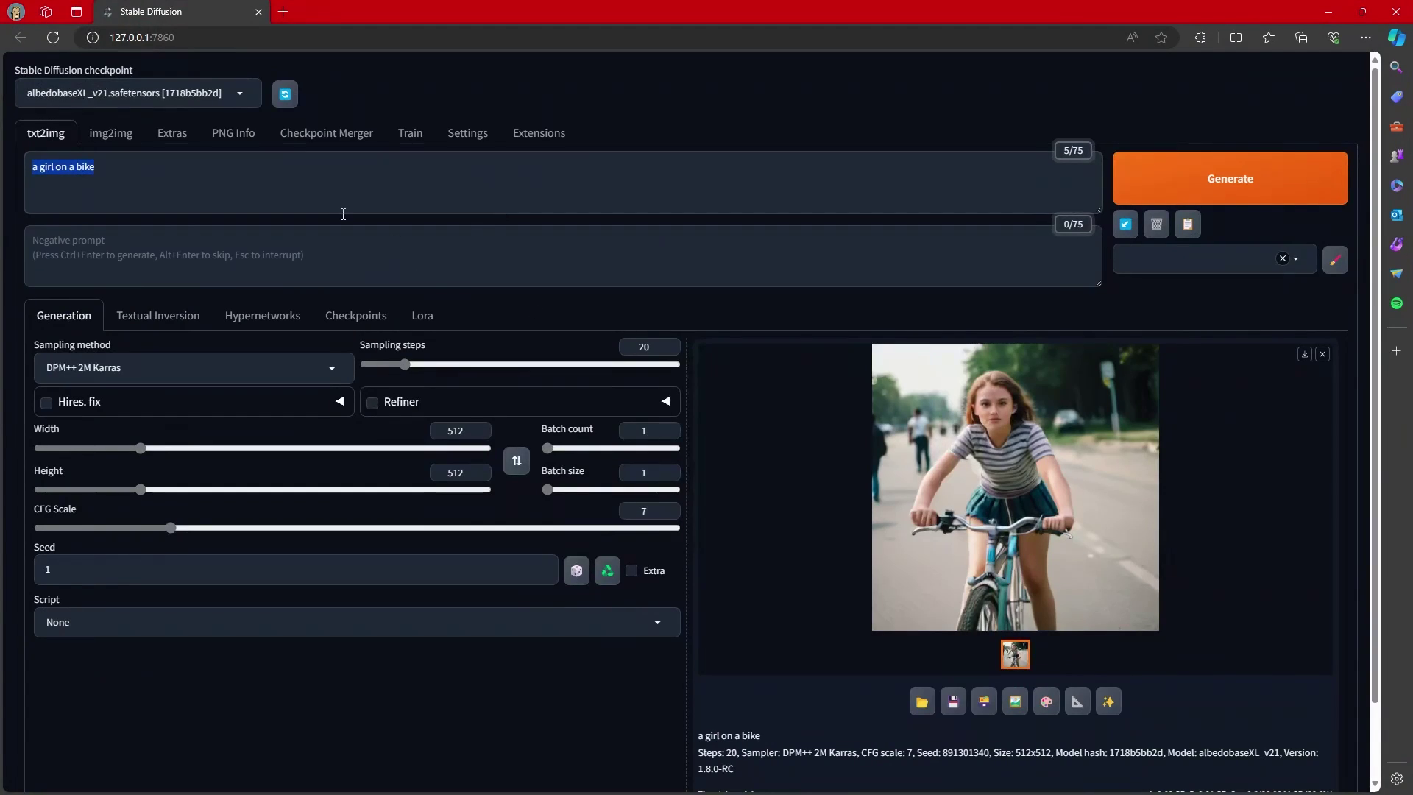
pyautogui.write('a house in the woods medieval')
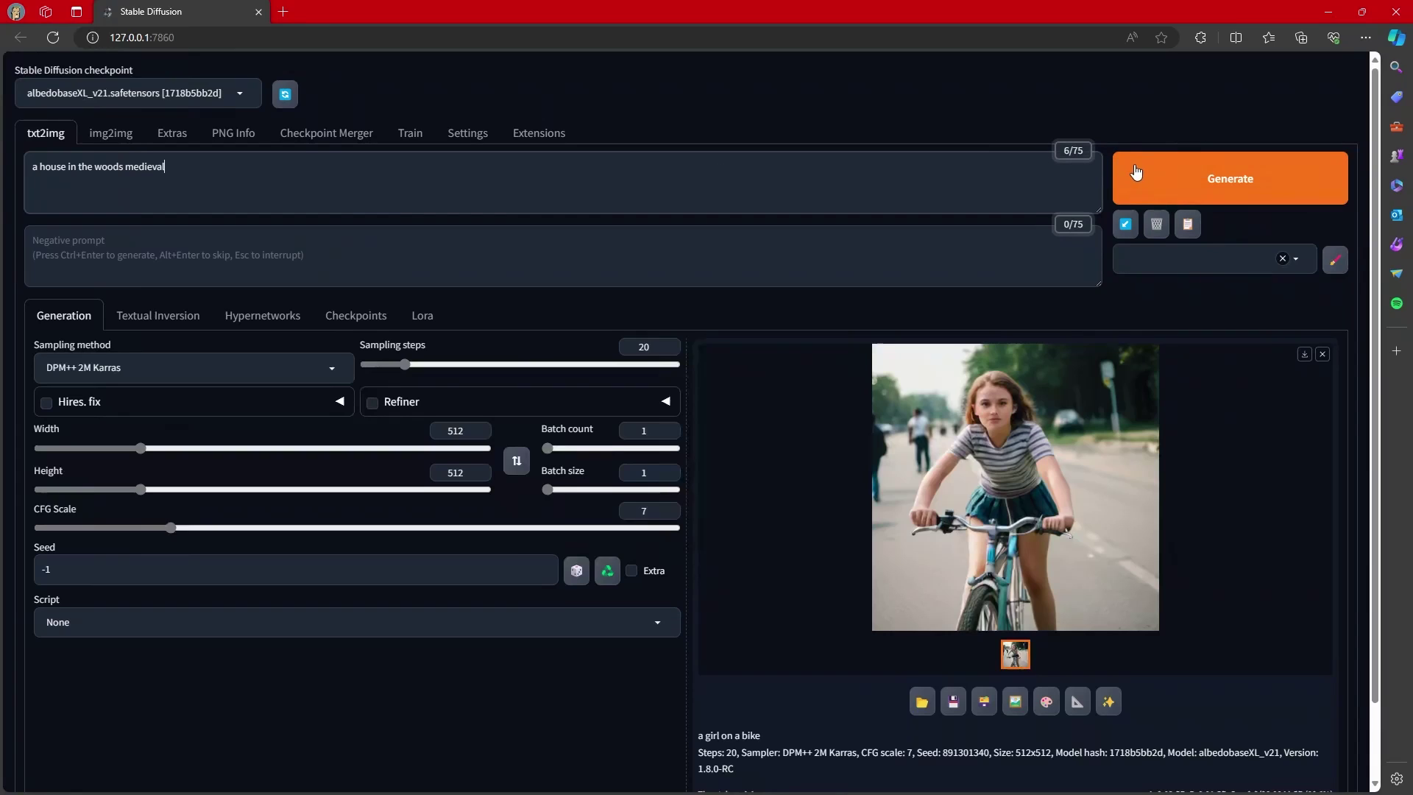
pyautogui.click(1230, 178)
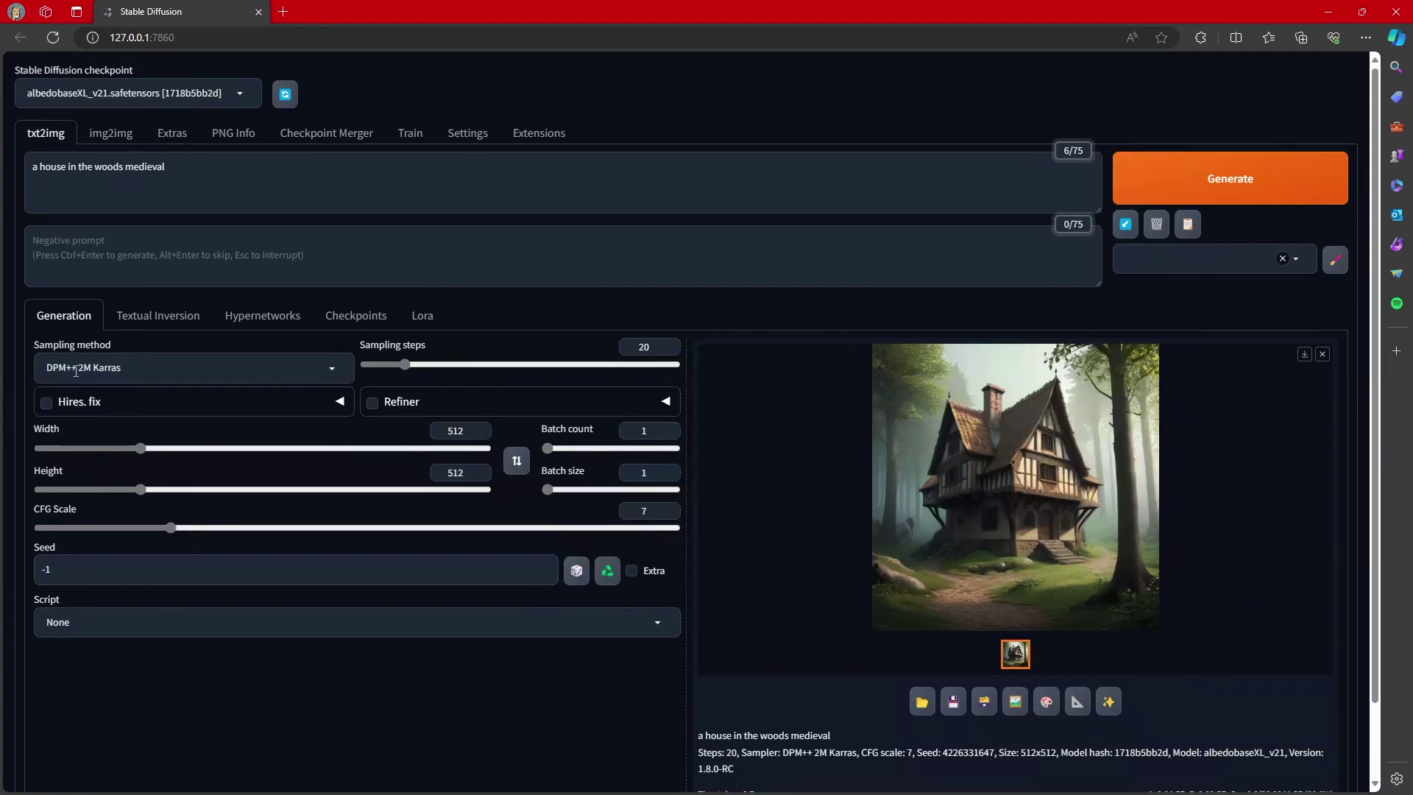
pyautogui.click(137, 372)
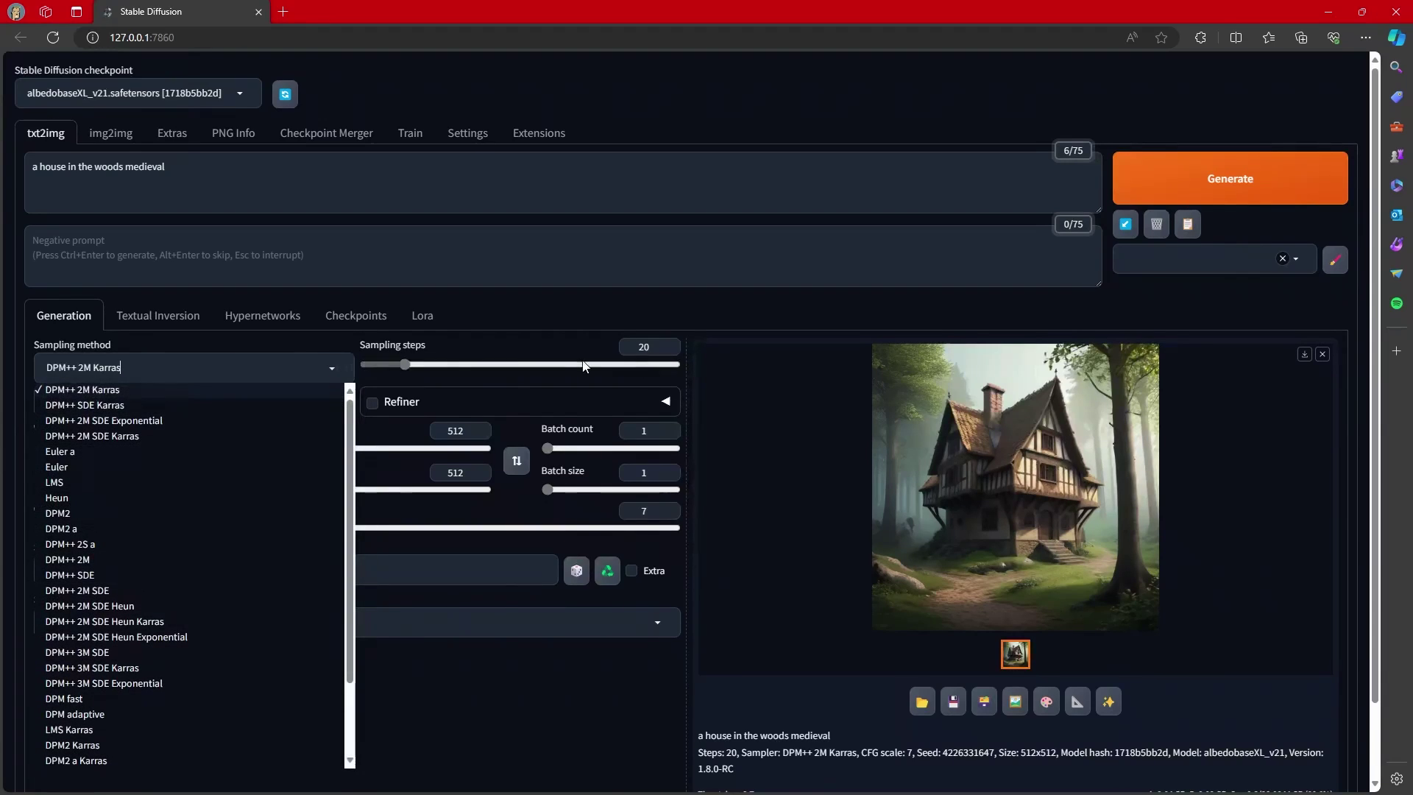
pyautogui.click(731, 379)
pyautogui.click(726, 376)
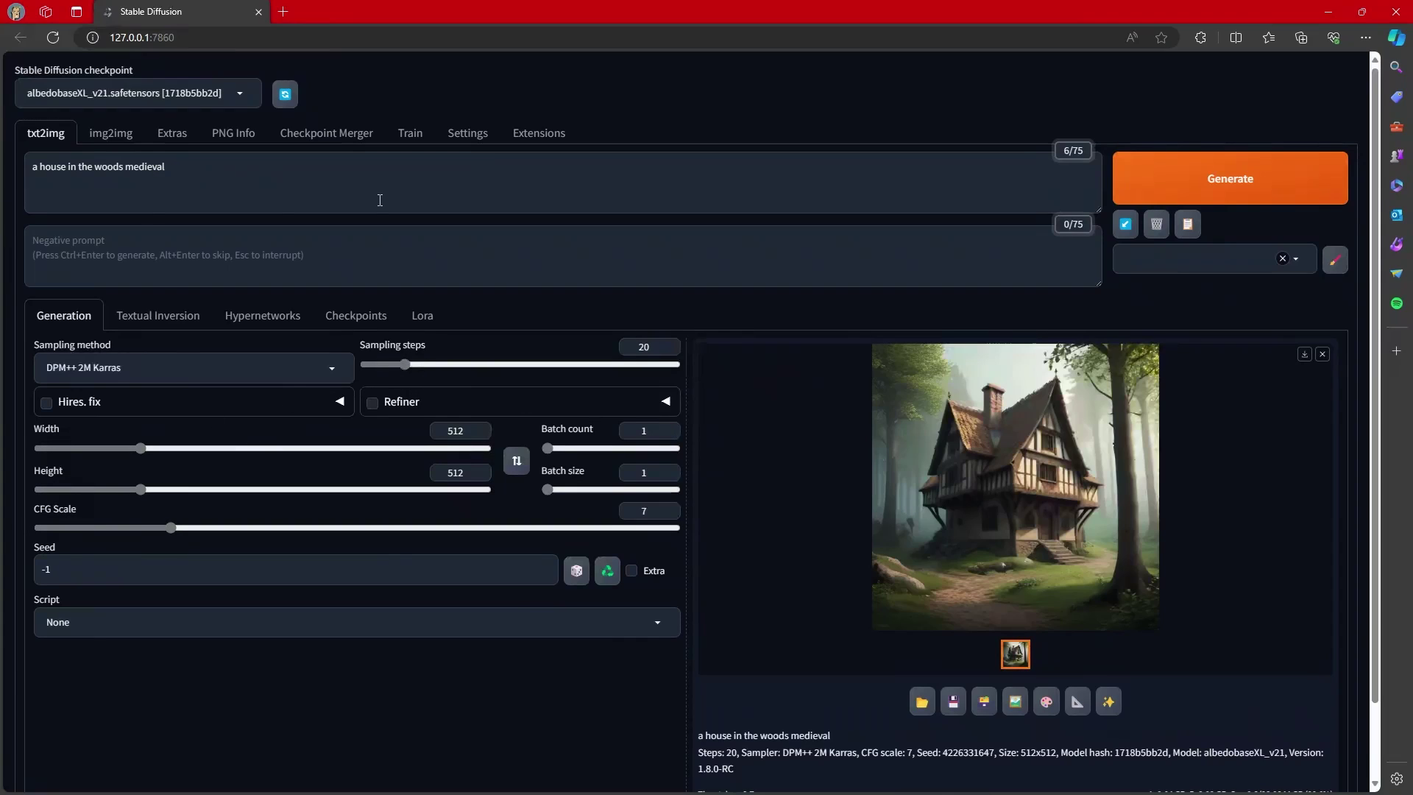
# Step: Send the house image to img2img inpaint and enlarge the brush size
pyautogui.click(1047, 703)
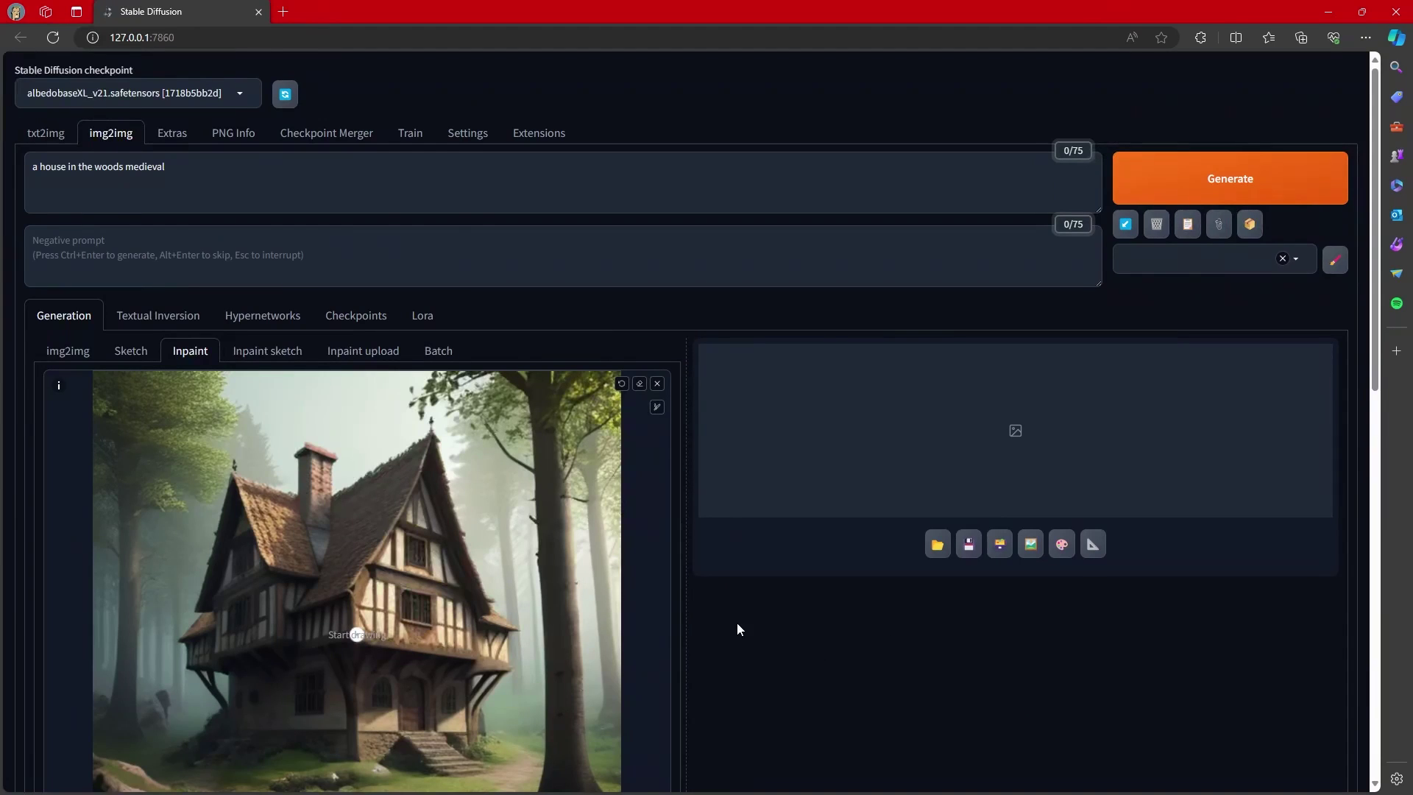
pyautogui.scroll(-5, 724, 623)
pyautogui.scroll(3, 637, 659)
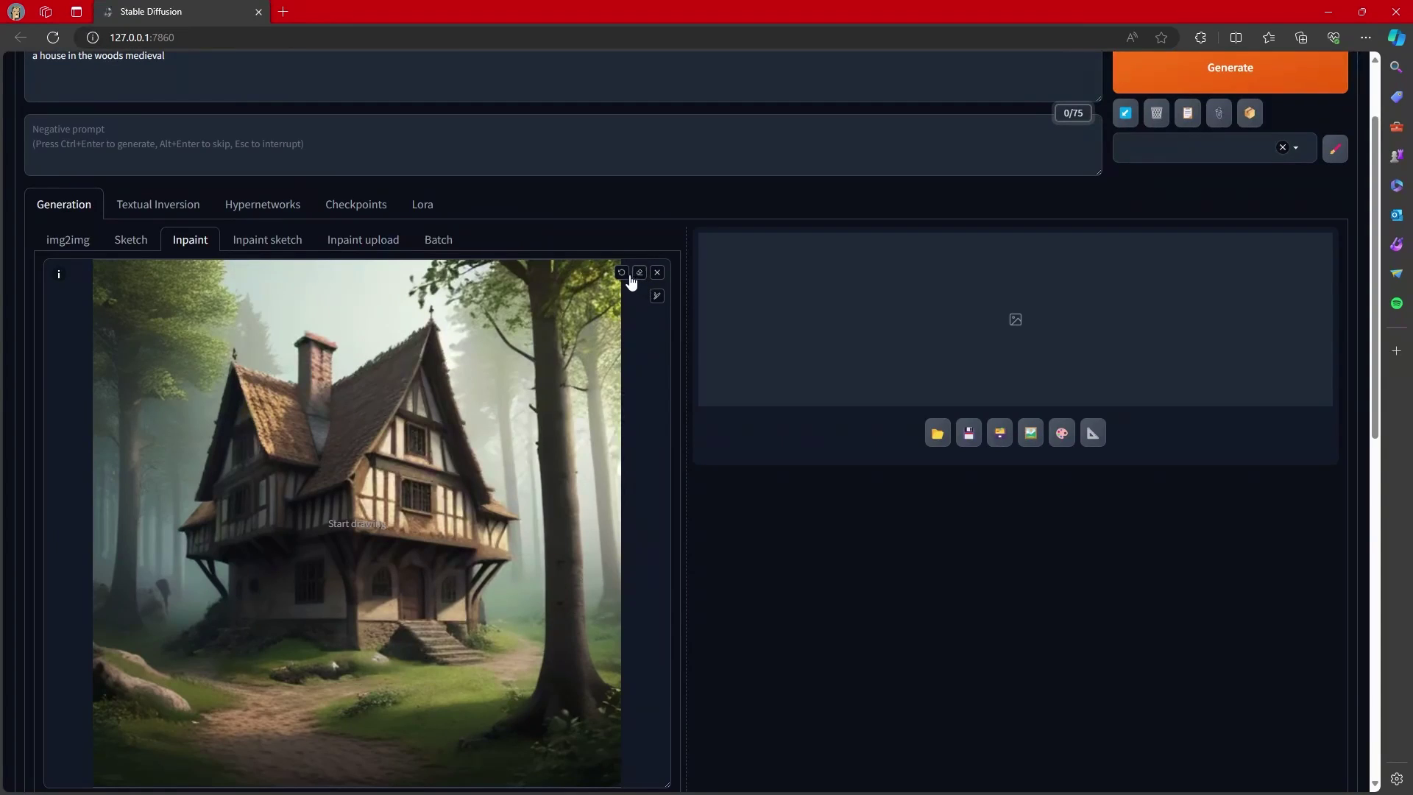
pyautogui.click(658, 296)
pyautogui.moveTo(580, 295); pyautogui.dragTo(628, 294)
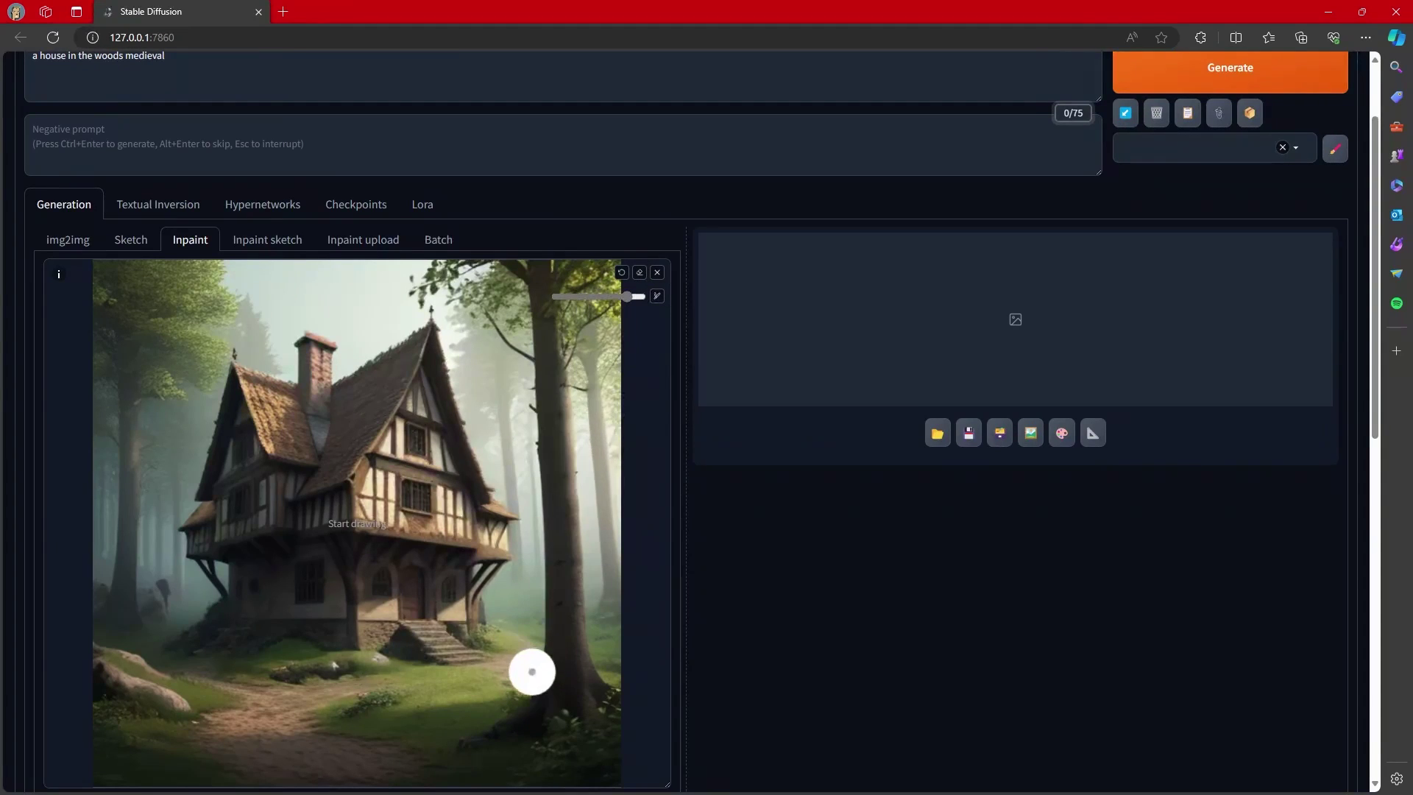
# Step: Paint a mask over the tall right-hand tree trunk, from its base upward
pyautogui.moveTo(520, 717)
pyautogui.mouseDown()
pyautogui.moveTo(580, 691)
pyautogui.moveTo(594, 706)
pyautogui.moveTo(603, 675)
pyautogui.mouseUp()
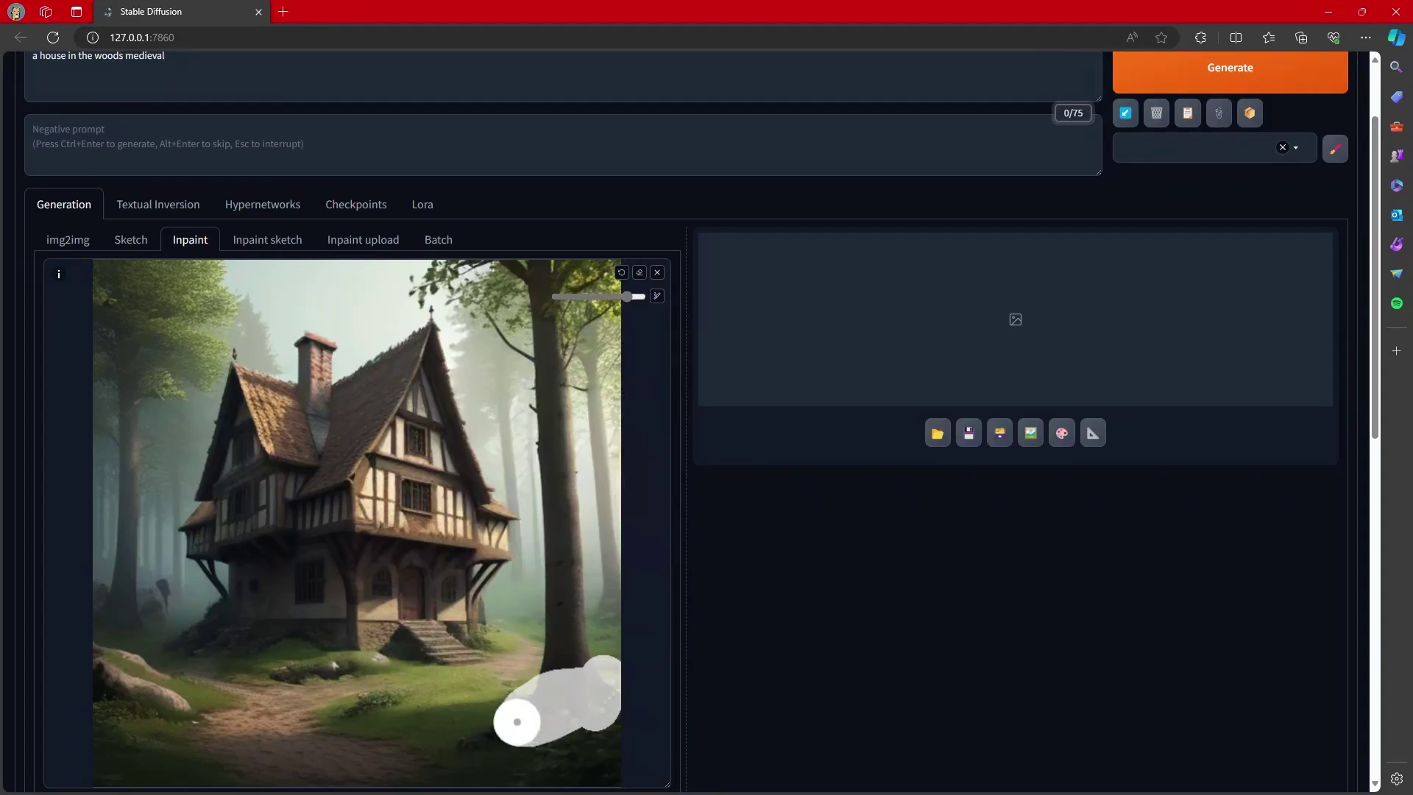
pyautogui.moveTo(516, 722)
pyautogui.mouseDown()
pyautogui.moveTo(557, 630)
pyautogui.moveTo(561, 457)
pyautogui.moveTo(530, 302)
pyautogui.moveTo(518, 270)
pyautogui.moveTo(471, 261)
pyautogui.moveTo(421, 271)
pyautogui.moveTo(414, 288)
pyautogui.moveTo(478, 296)
pyautogui.moveTo(509, 347)
pyautogui.moveTo(550, 385)
pyautogui.moveTo(577, 388)
pyautogui.moveTo(575, 329)
pyautogui.moveTo(617, 274)
pyautogui.moveTo(557, 259)
pyautogui.moveTo(488, 313)
pyautogui.moveTo(520, 337)
pyautogui.moveTo(543, 280)
pyautogui.moveTo(555, 311)
pyautogui.mouseUp()
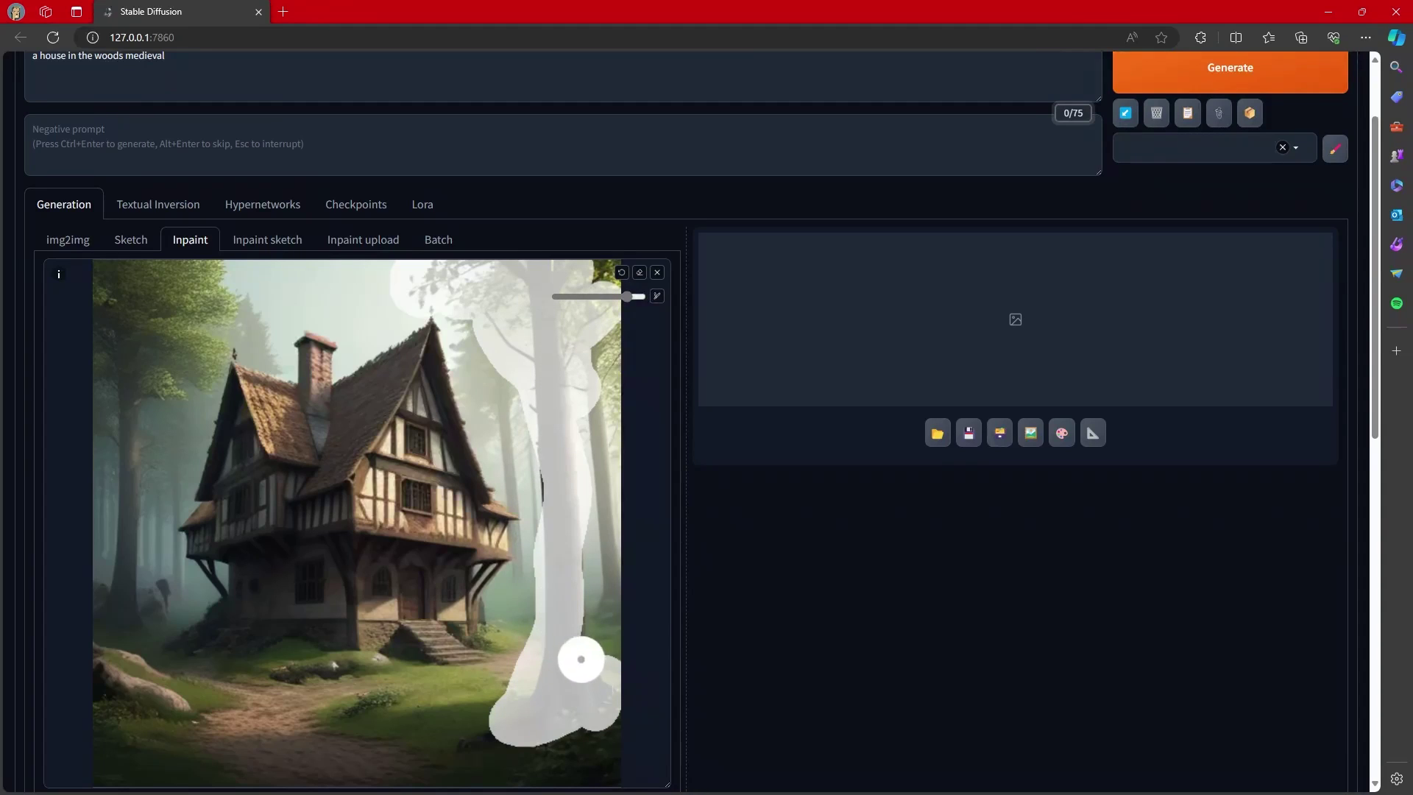
pyautogui.moveTo(581, 658)
pyautogui.mouseDown()
pyautogui.moveTo(552, 434)
pyautogui.moveTo(557, 368)
pyautogui.moveTo(602, 278)
pyautogui.mouseUp()
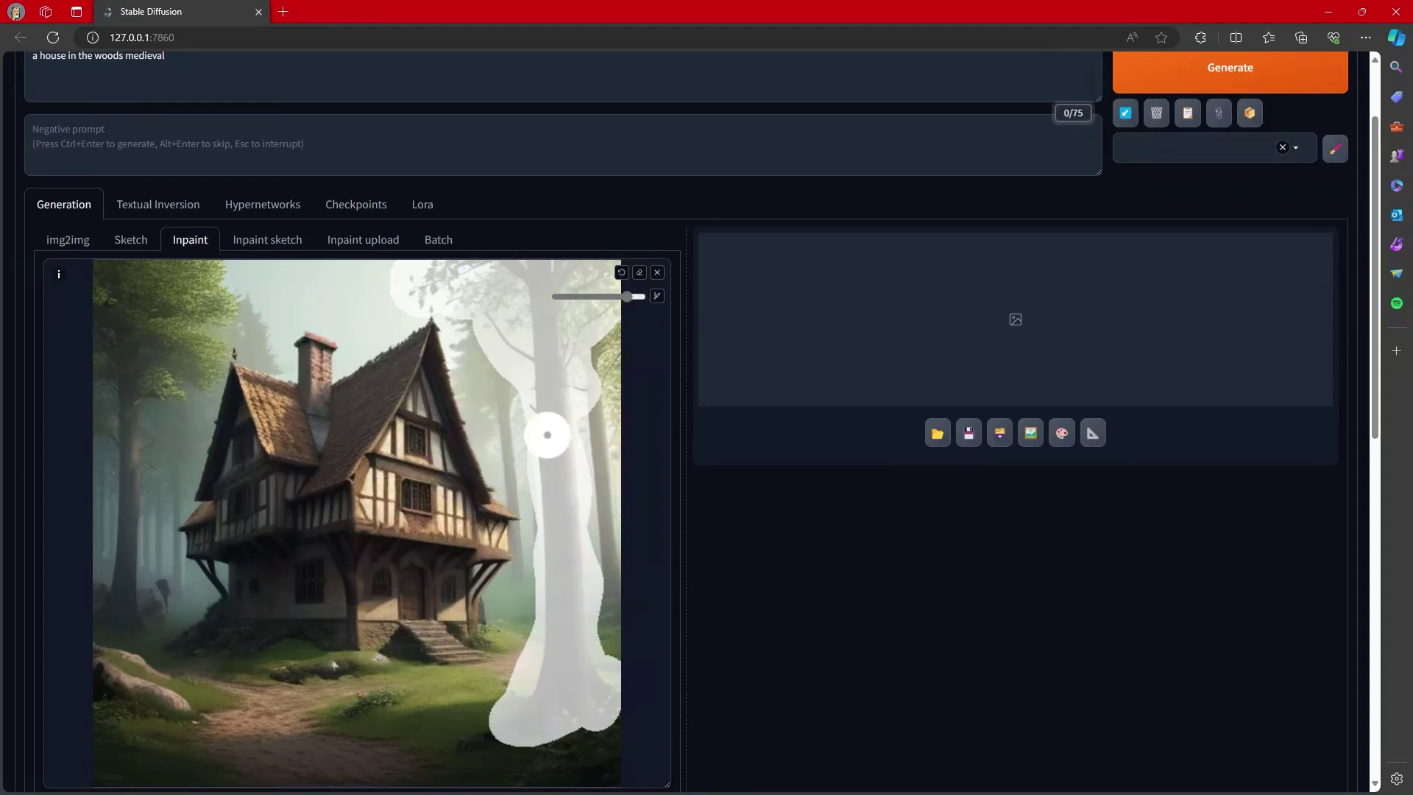
pyautogui.scroll(-3, 515, 679)
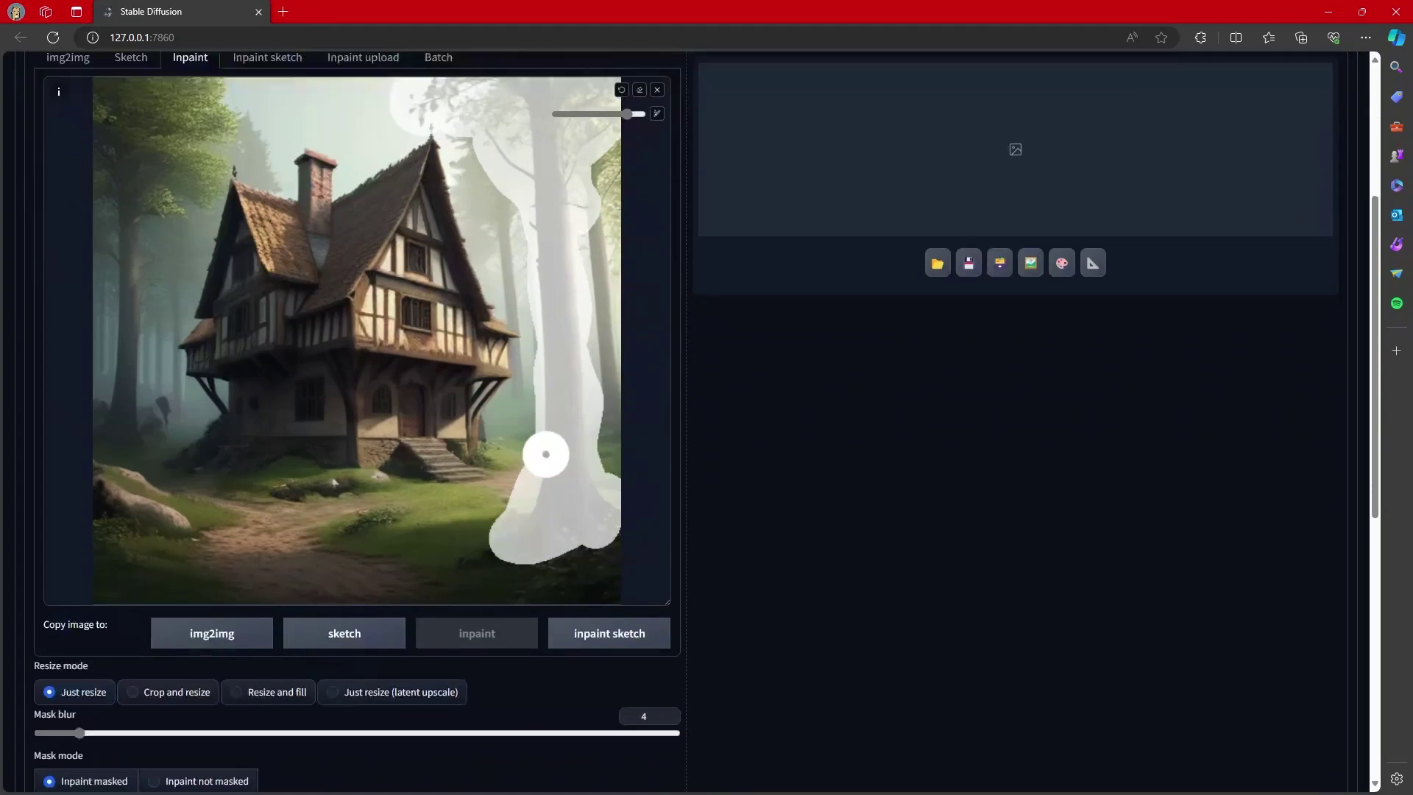
pyautogui.scroll(5, 559, 515)
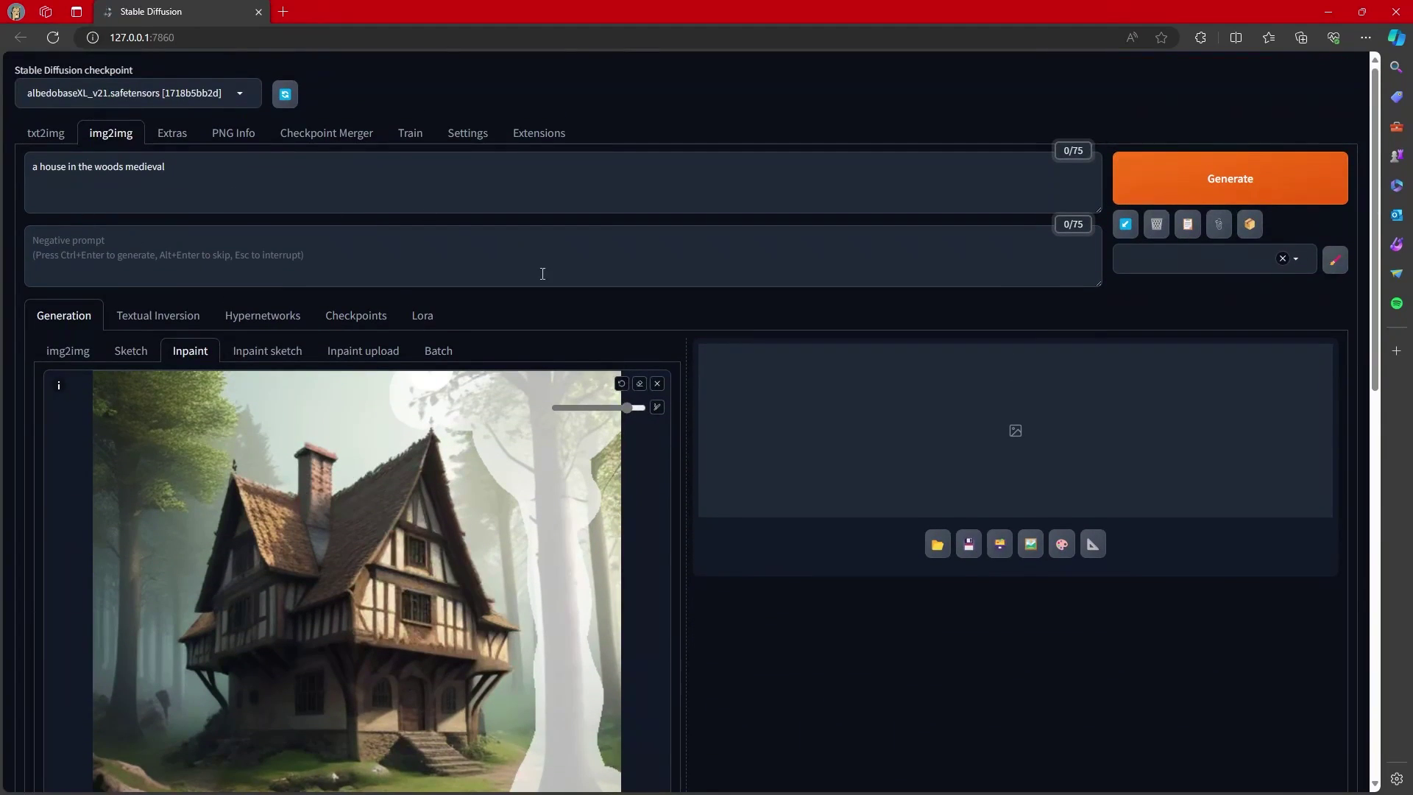
# Step: Generate the inpainted version of the forest house from the tree mask
pyautogui.click(1199, 177)
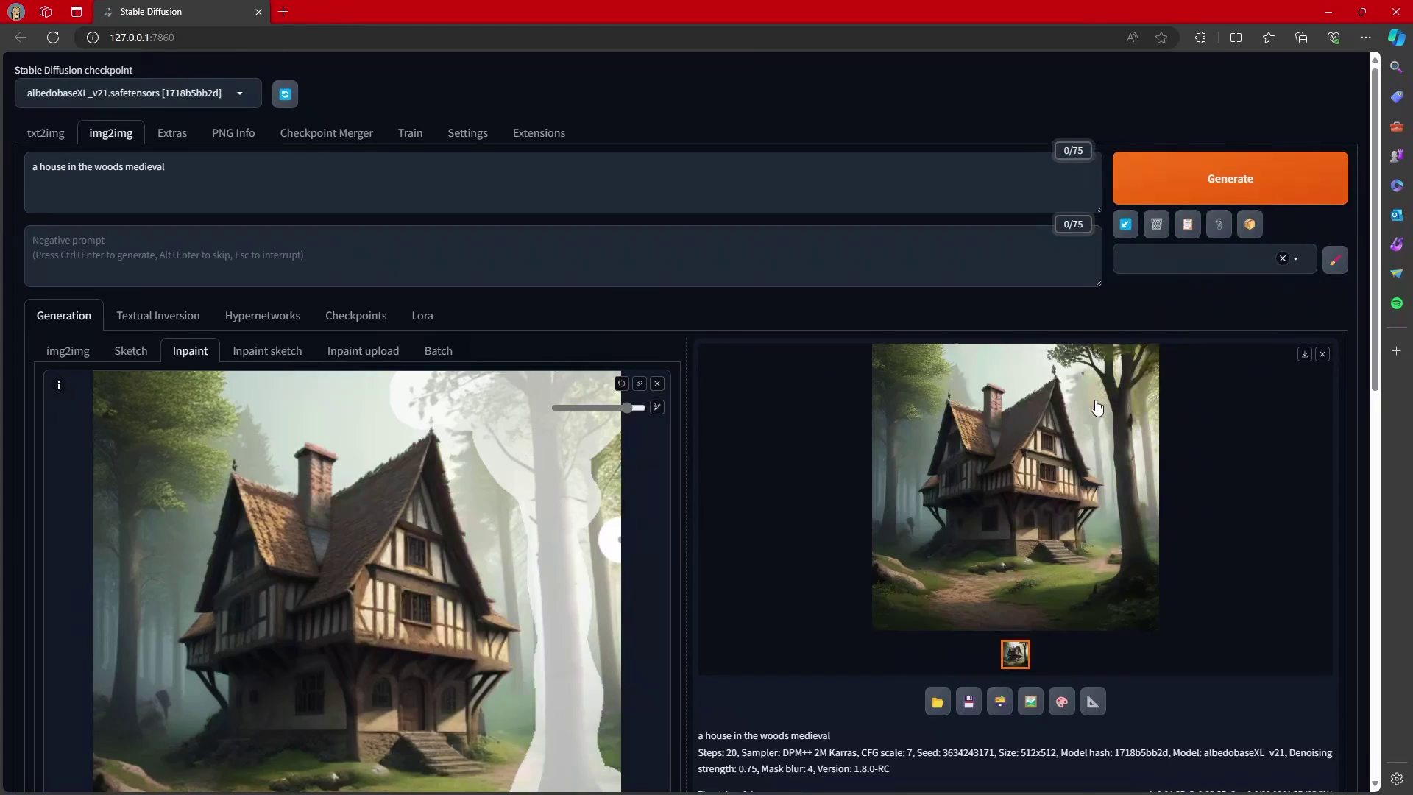
pyautogui.scroll(-3, 902, 498)
pyautogui.scroll(3, 960, 453)
pyautogui.scroll(-2, 892, 544)
pyautogui.scroll(-1, 892, 544)
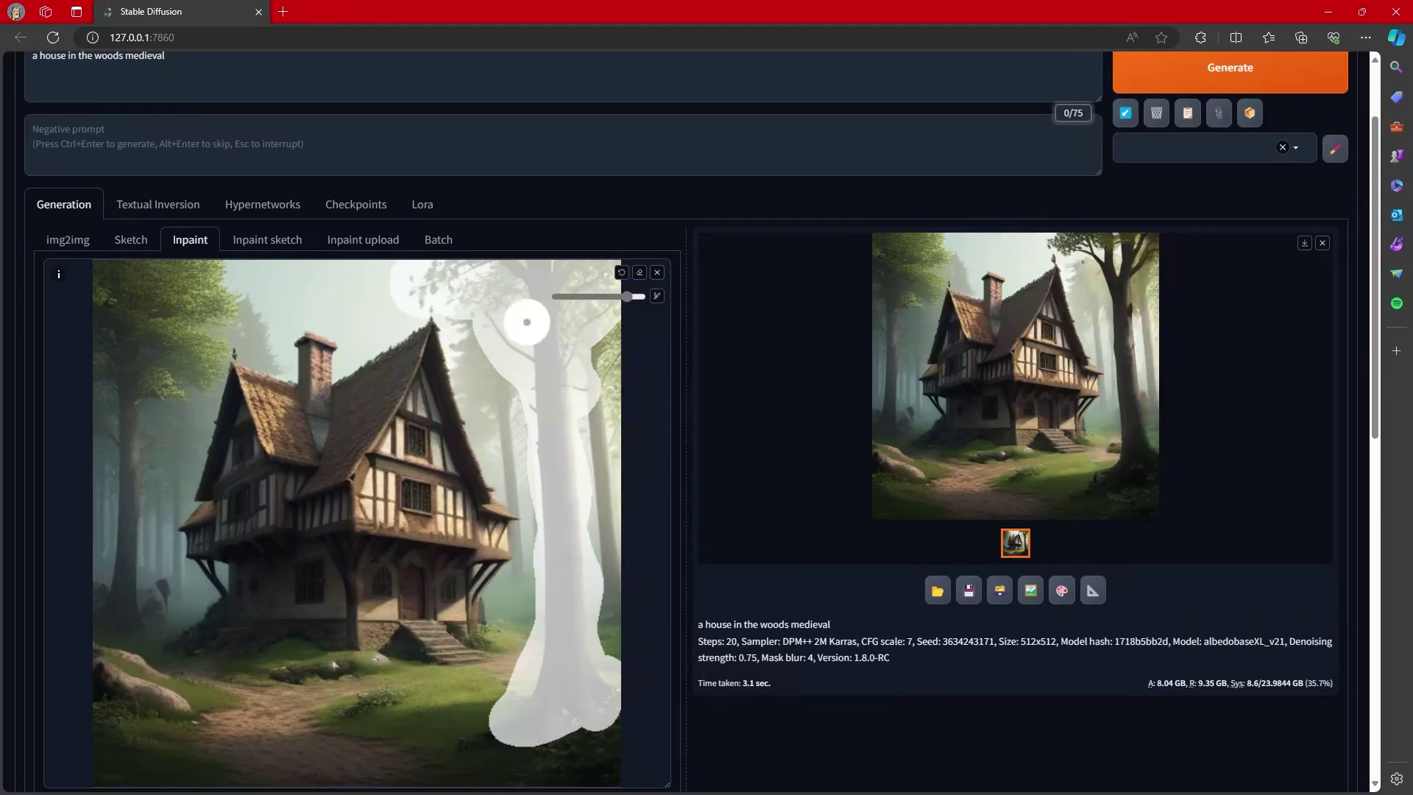
pyautogui.scroll(2, 434, 366)
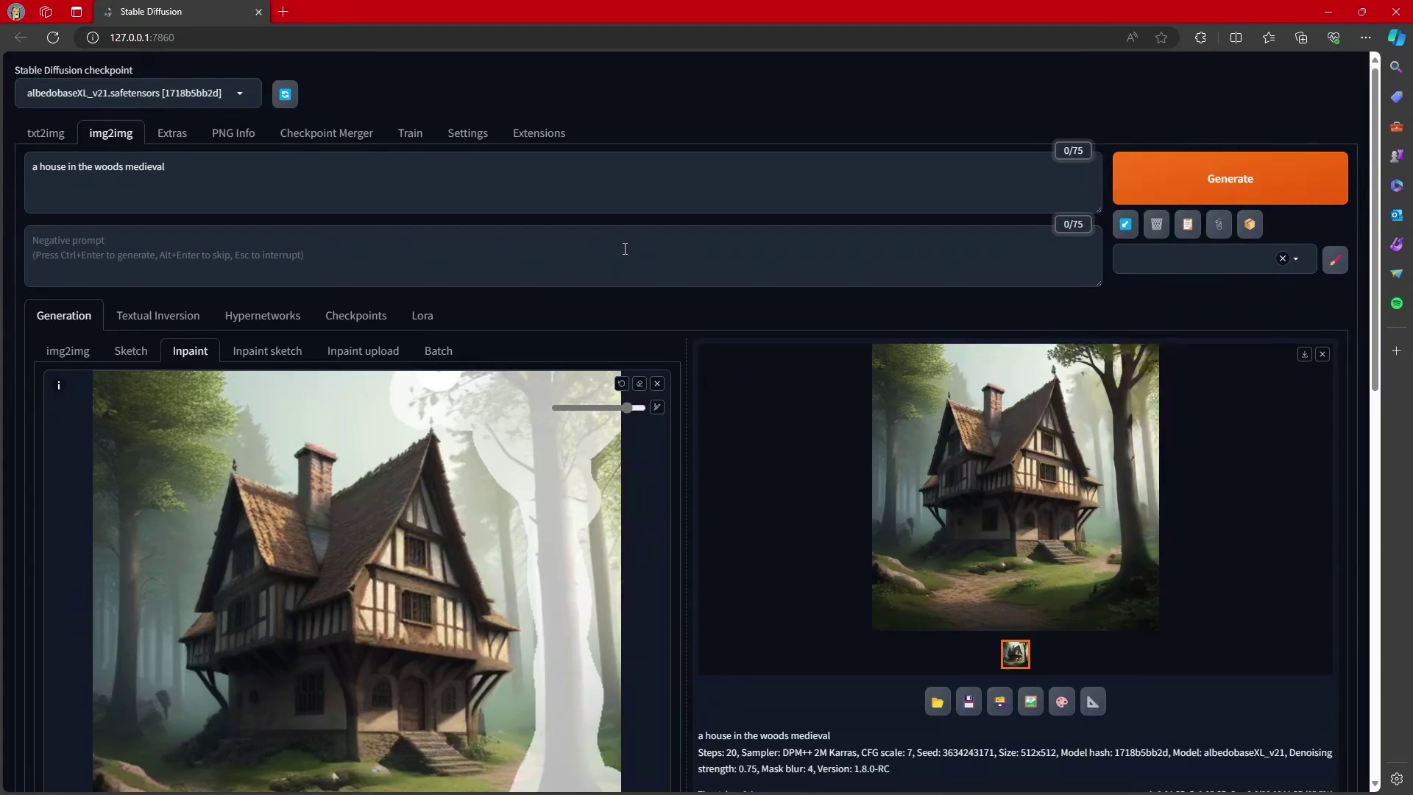
pyautogui.scroll(-4, 667, 309)
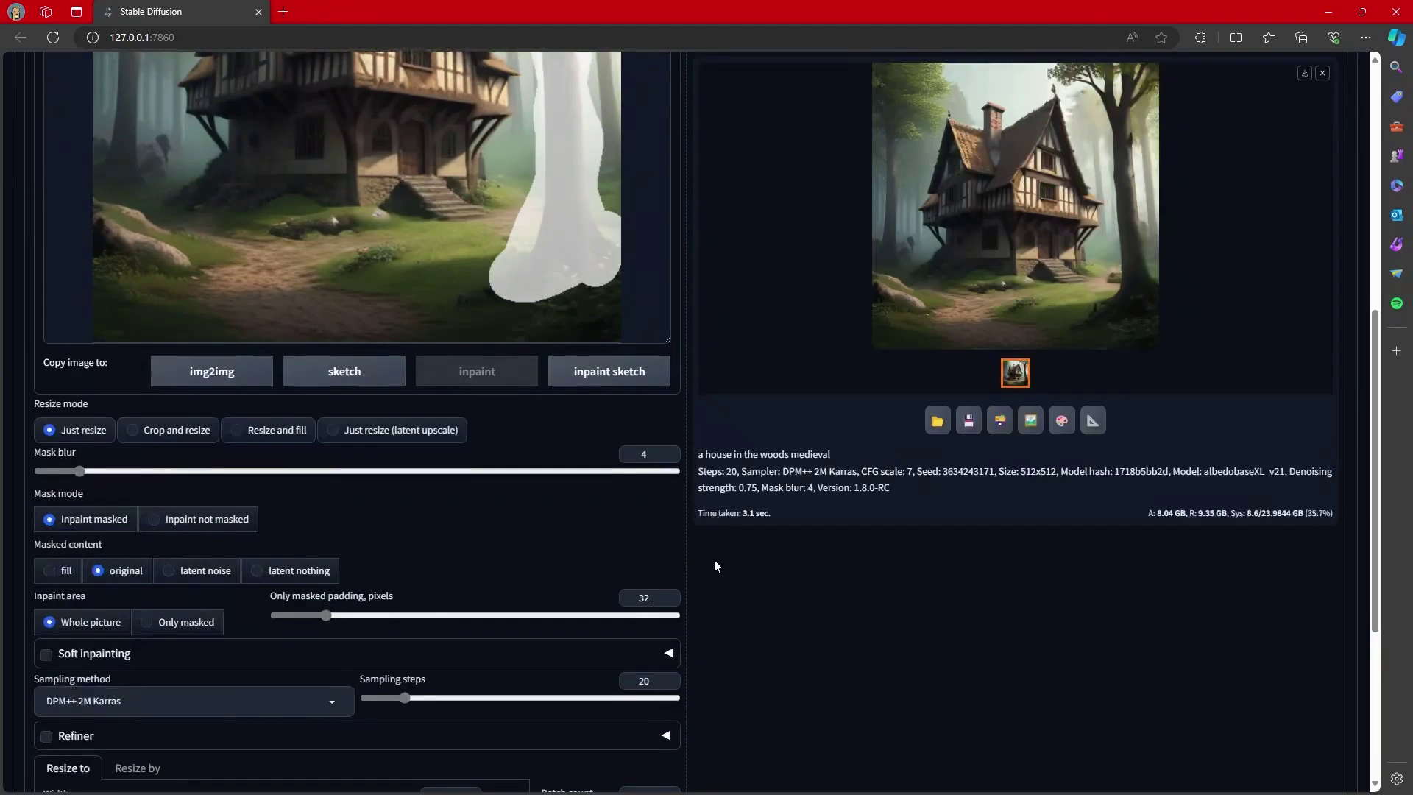
pyautogui.scroll(4, 720, 563)
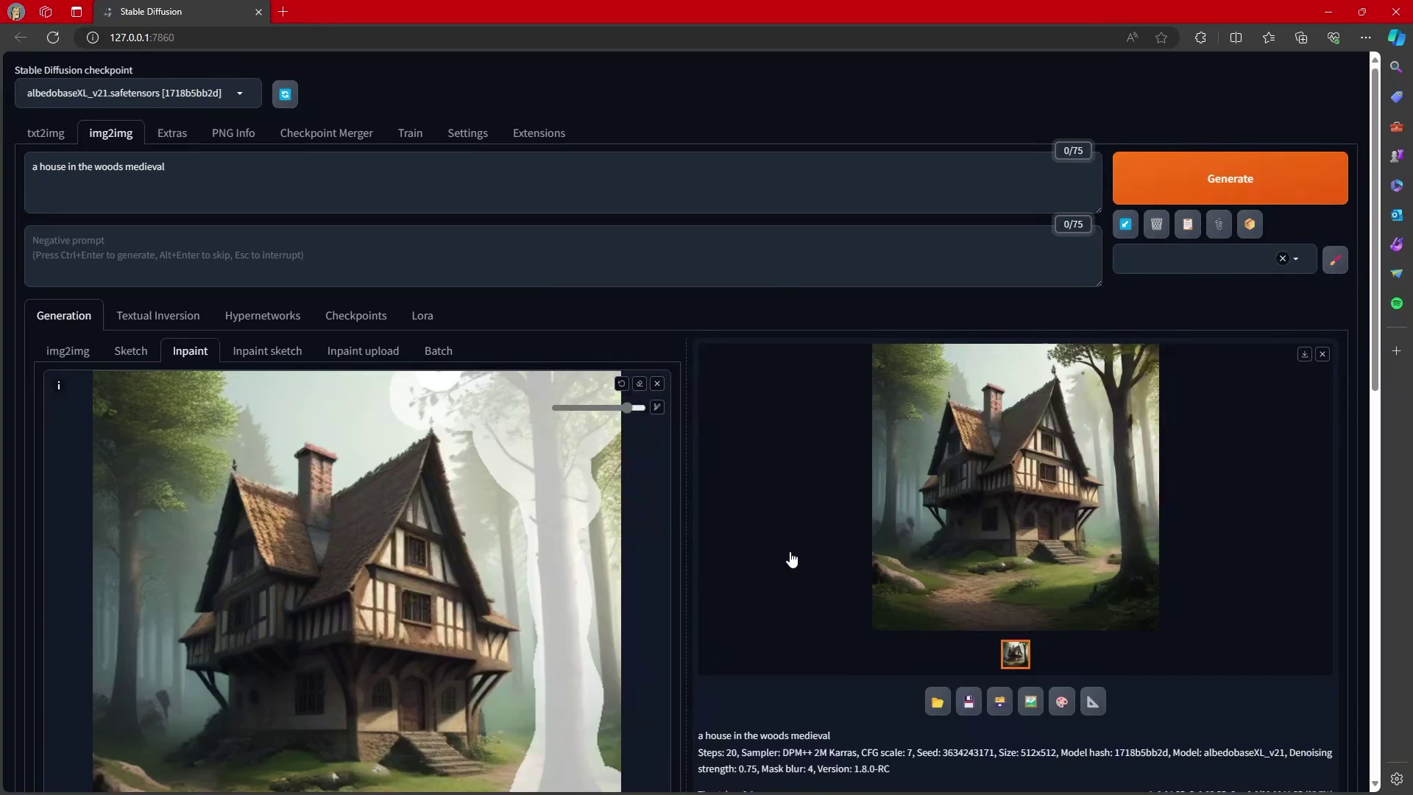
pyautogui.scroll(-4, 785, 558)
pyautogui.scroll(4, 784, 558)
# Step: Check the webui.bat console output, then hide it and return to the web UI
pyautogui.hotkey('alt', 'Tab')
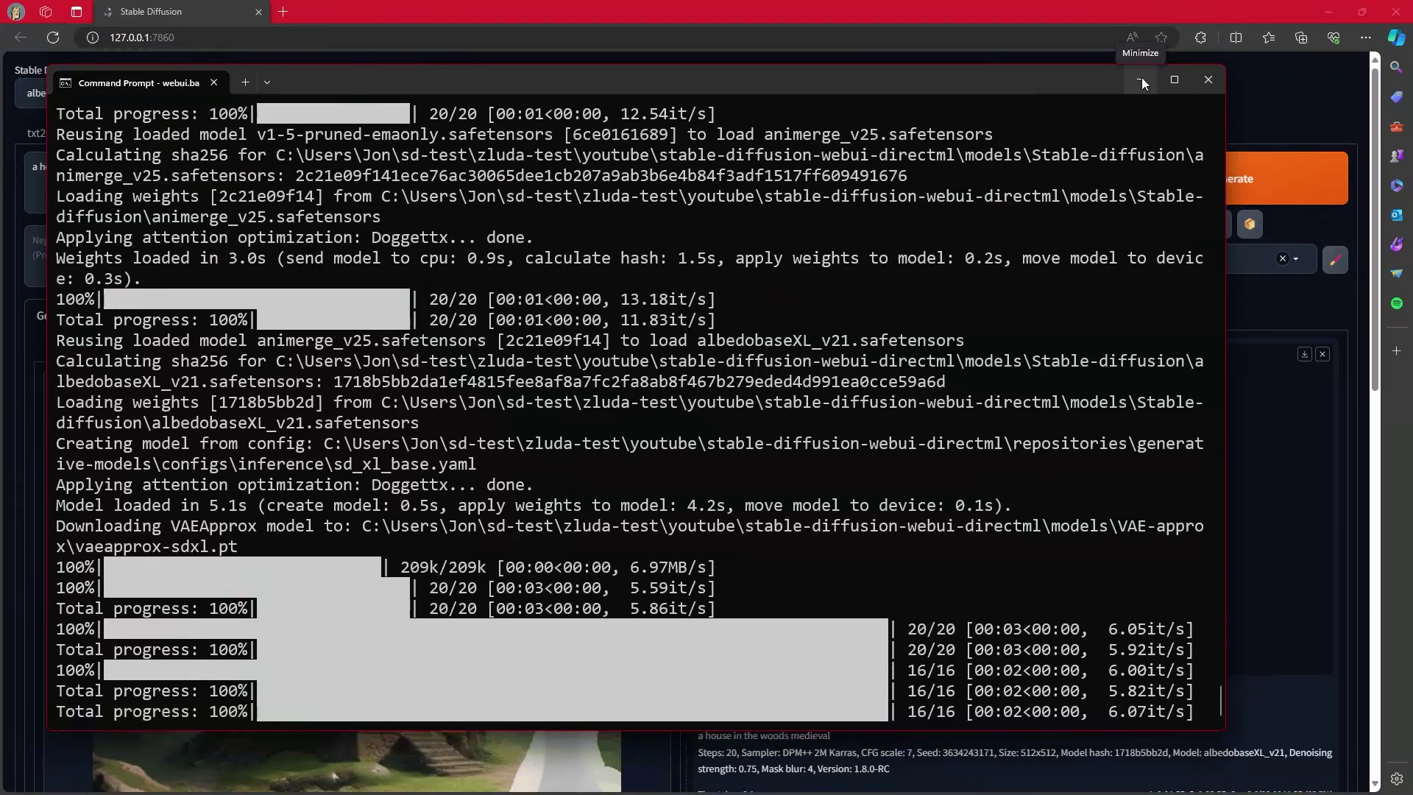
pyautogui.click(1142, 80)
pyautogui.scroll(-5, 727, 508)
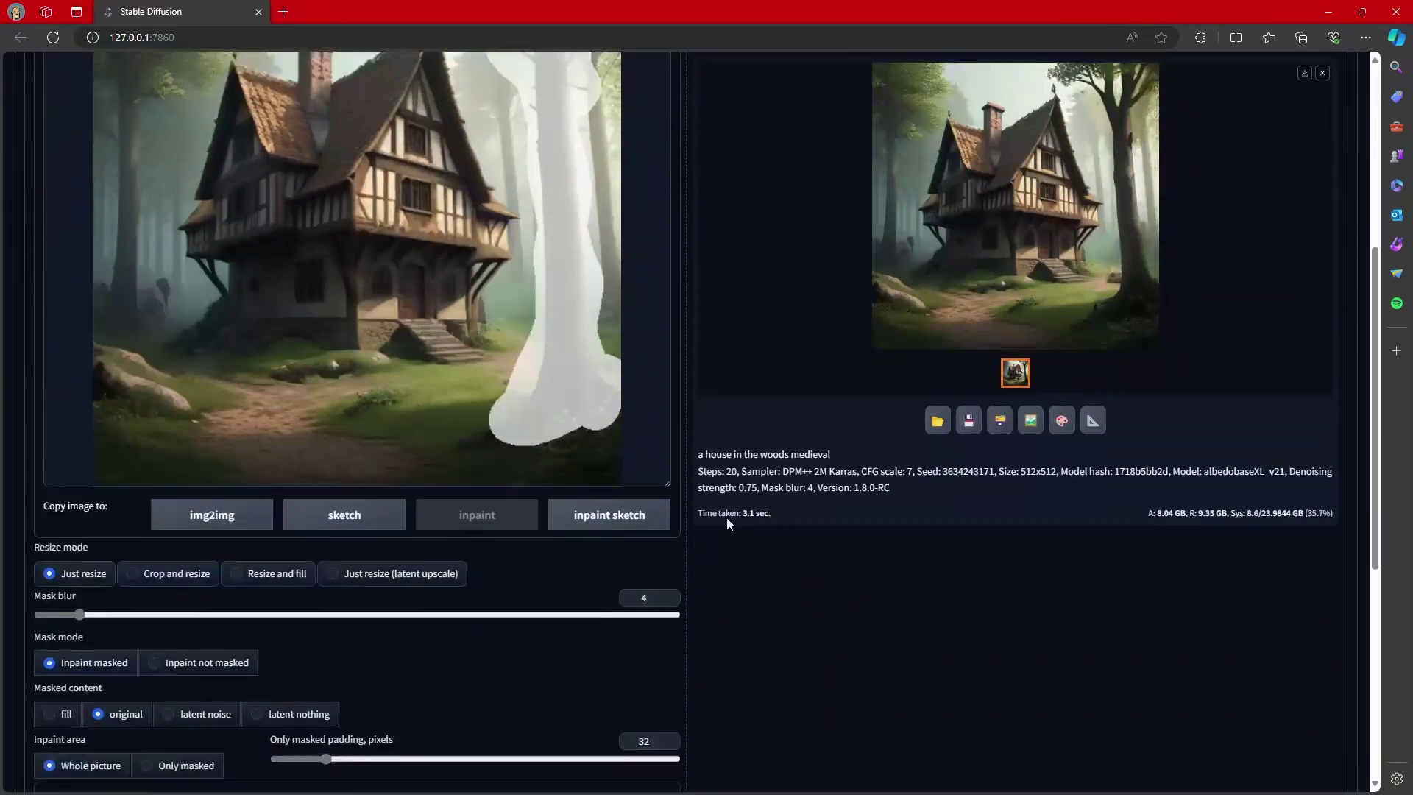
pyautogui.scroll(-5, 727, 518)
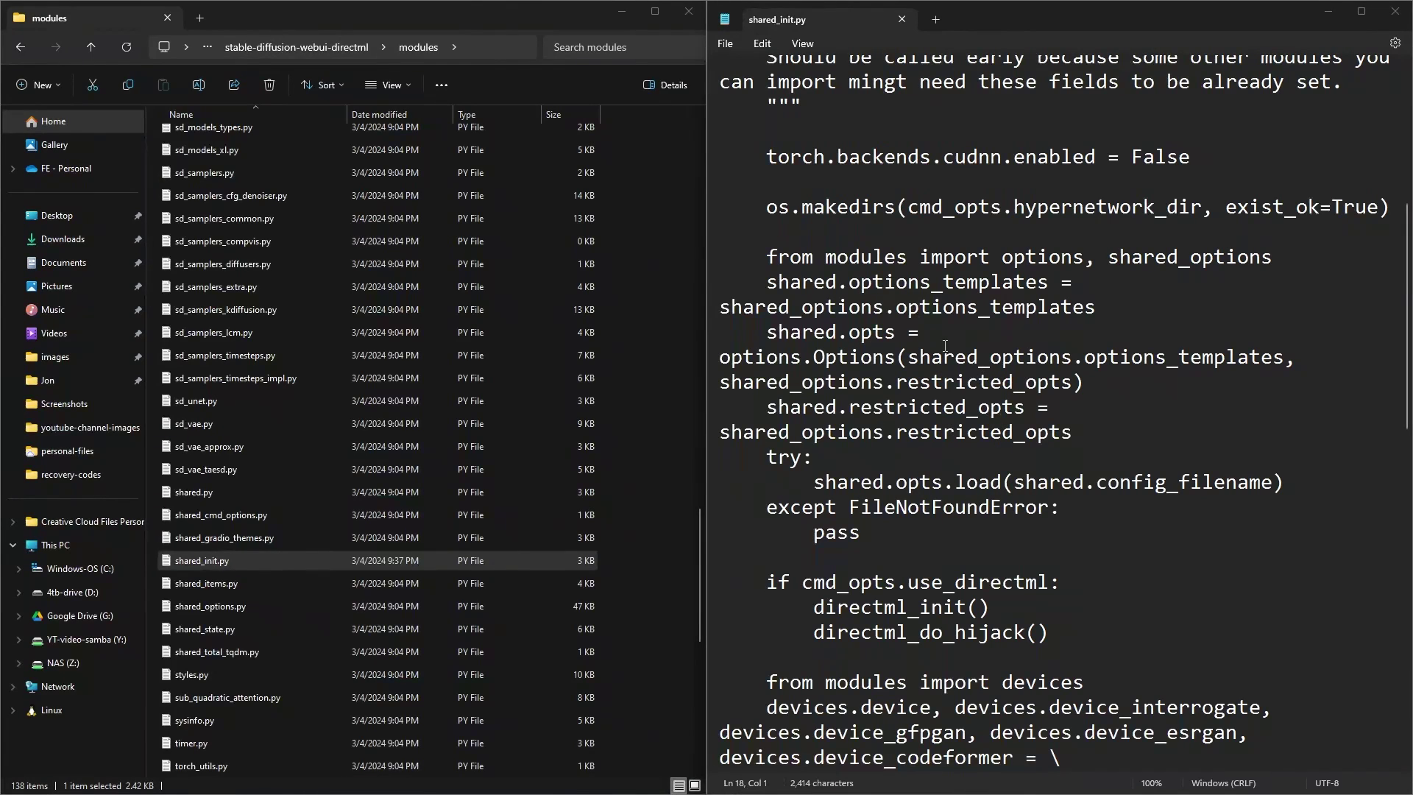
# Step: Scroll shared_init.py in Notepad to the torch.backends.cudnn.enabled = False line
pyautogui.scroll(2, 944, 339)
pyautogui.moveTo(1191, 306); pyautogui.dragTo(754, 303)
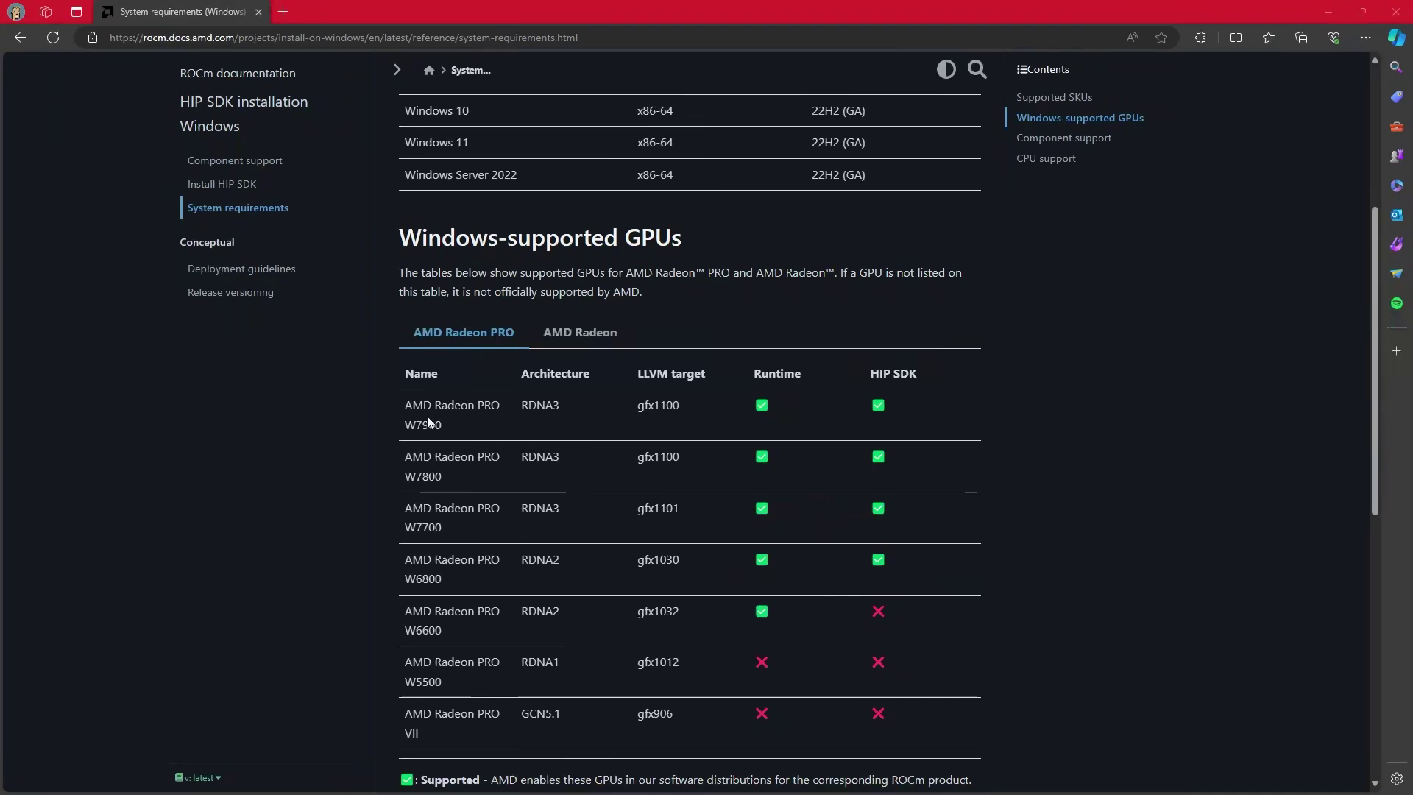
# Step: Show the AMD Radeon GPUs in the ROCm support table and check the RX 7900 XTX row's Runtime and HIP SDK support
pyautogui.click(578, 332)
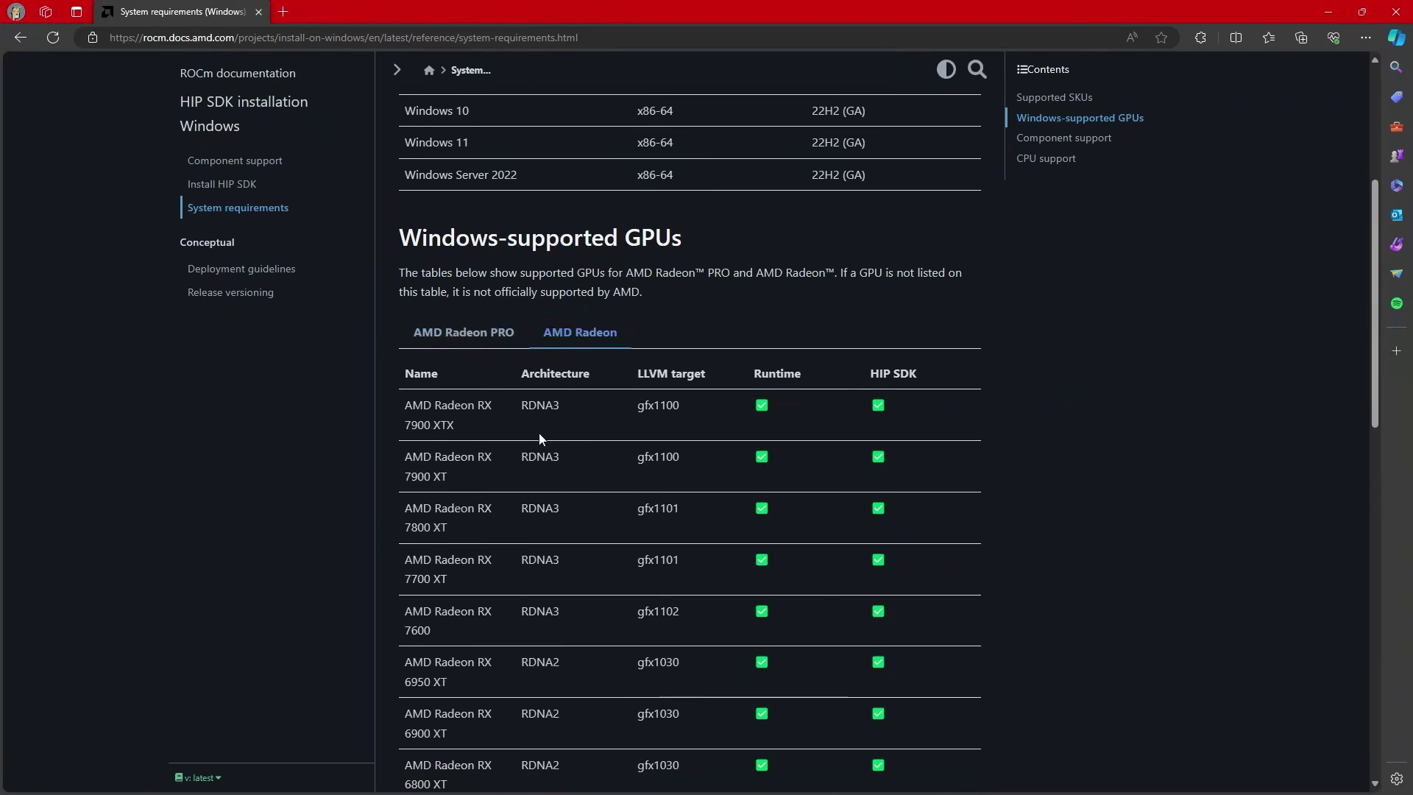
pyautogui.moveTo(377, 432); pyautogui.dragTo(466, 430)
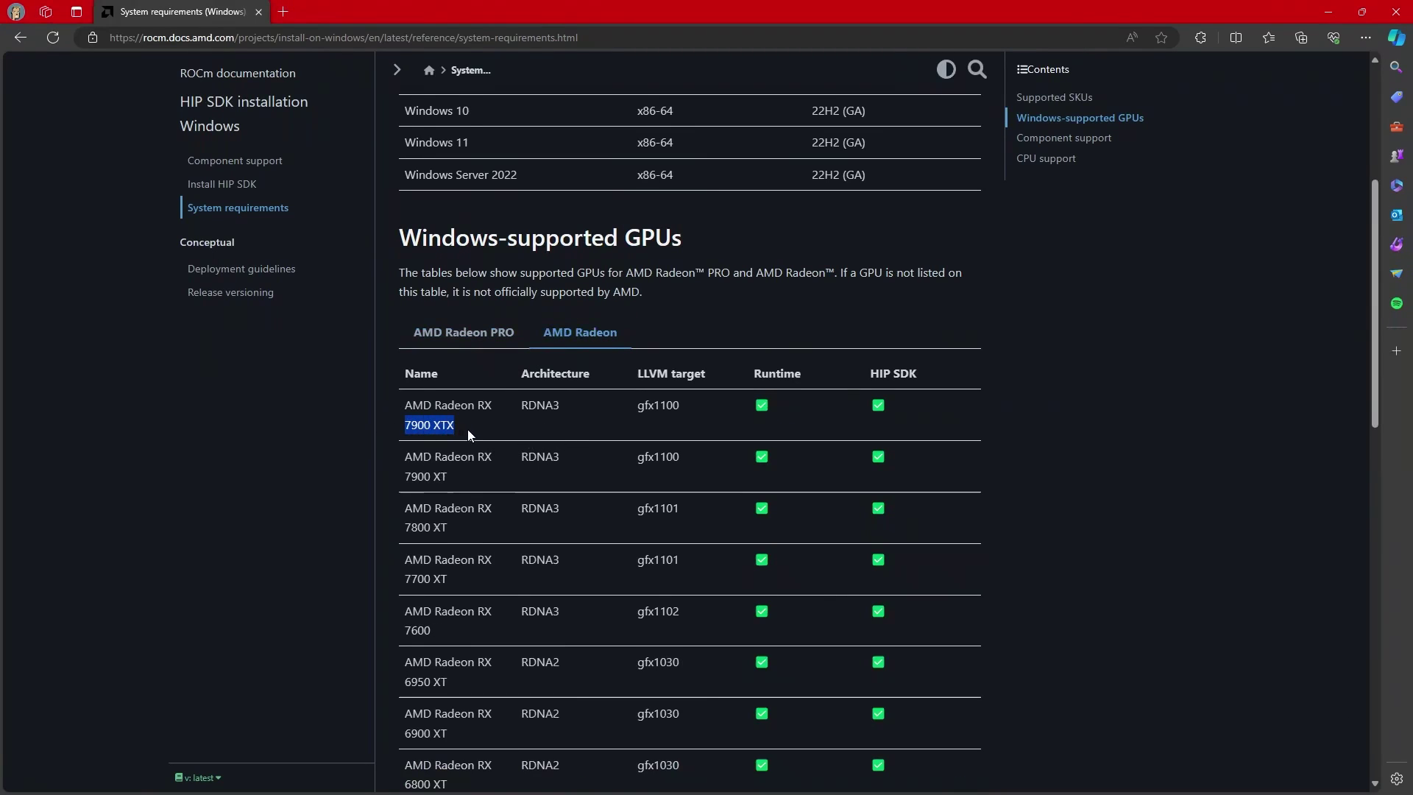
pyautogui.click(749, 420)
pyautogui.moveTo(754, 407); pyautogui.dragTo(898, 408)
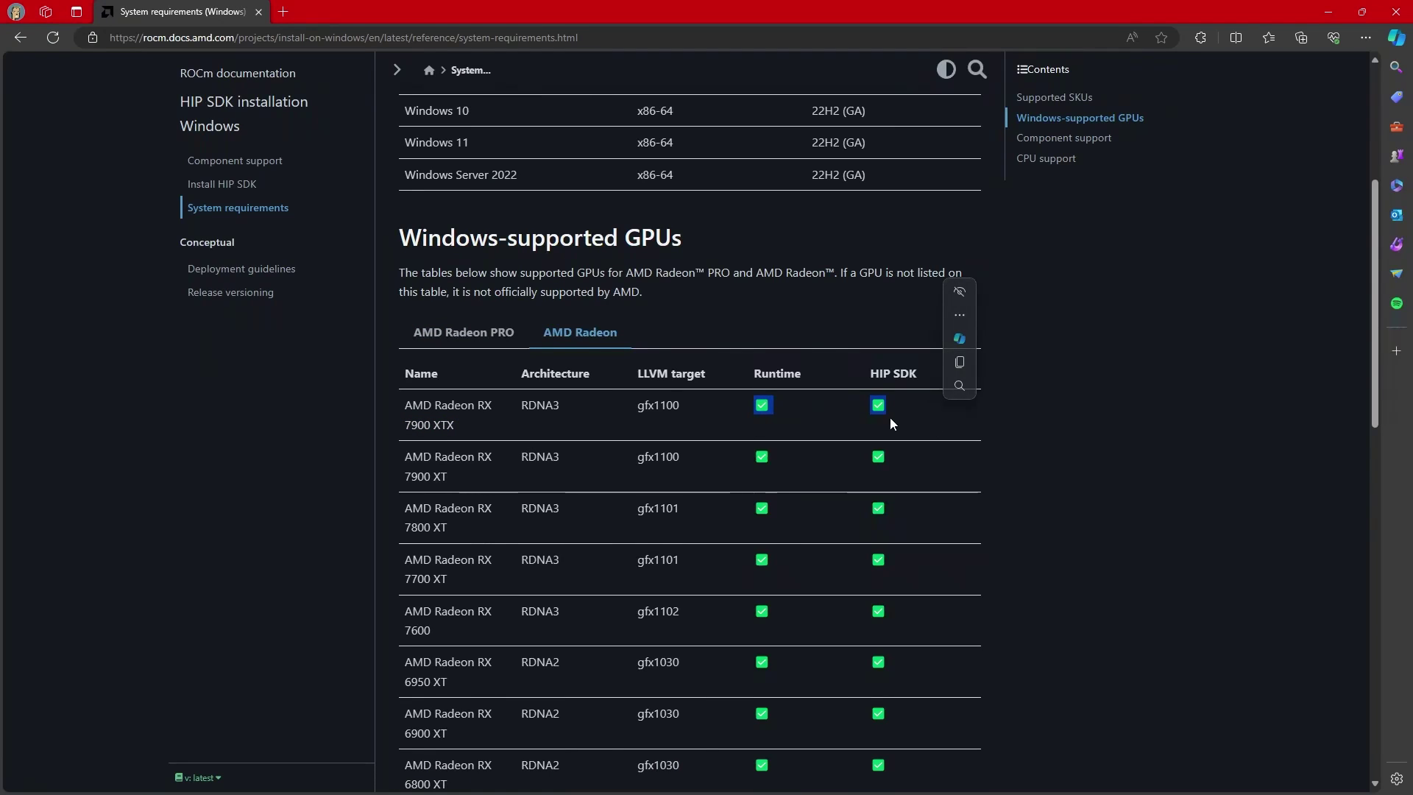
pyautogui.click(908, 418)
pyautogui.scroll(-7, 900, 436)
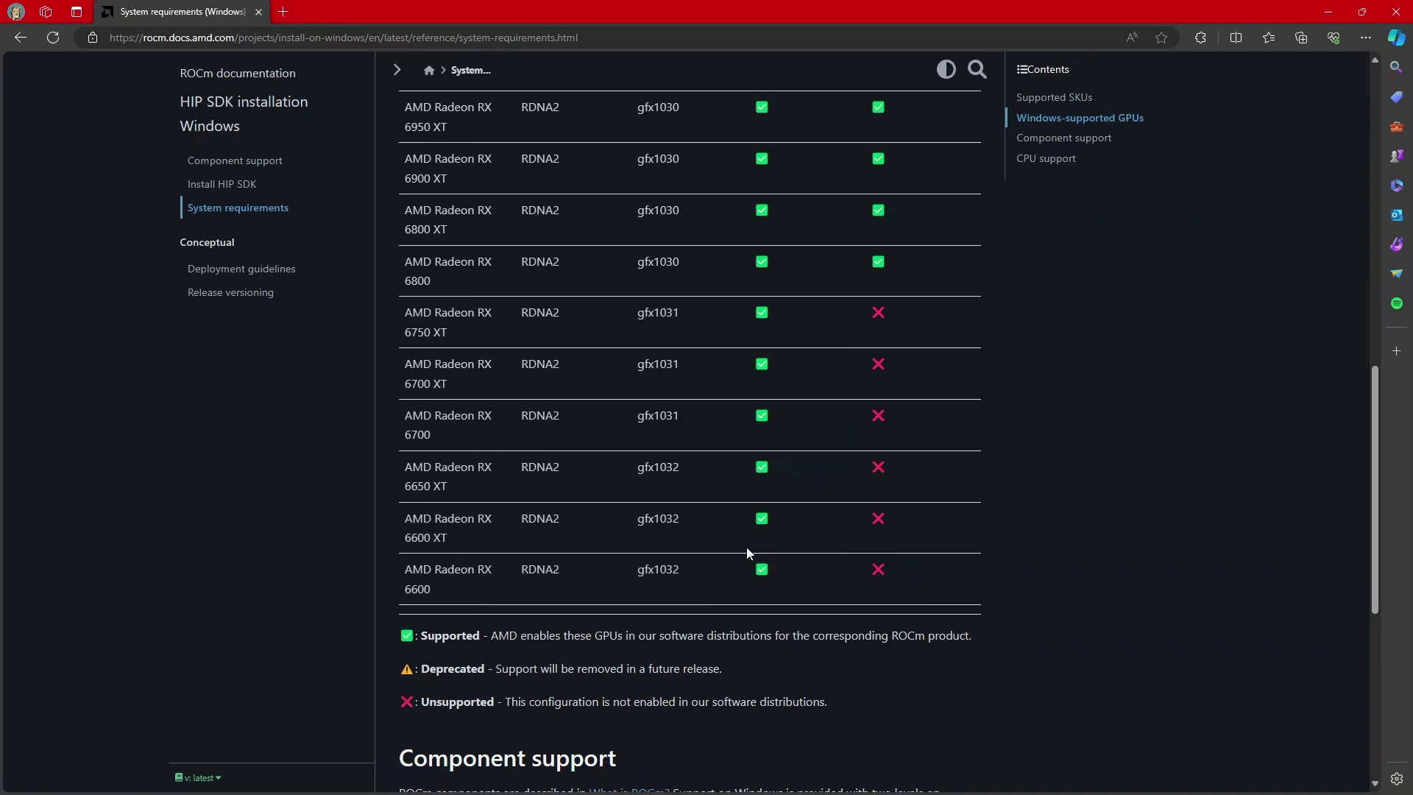
pyautogui.scroll(15, 868, 497)
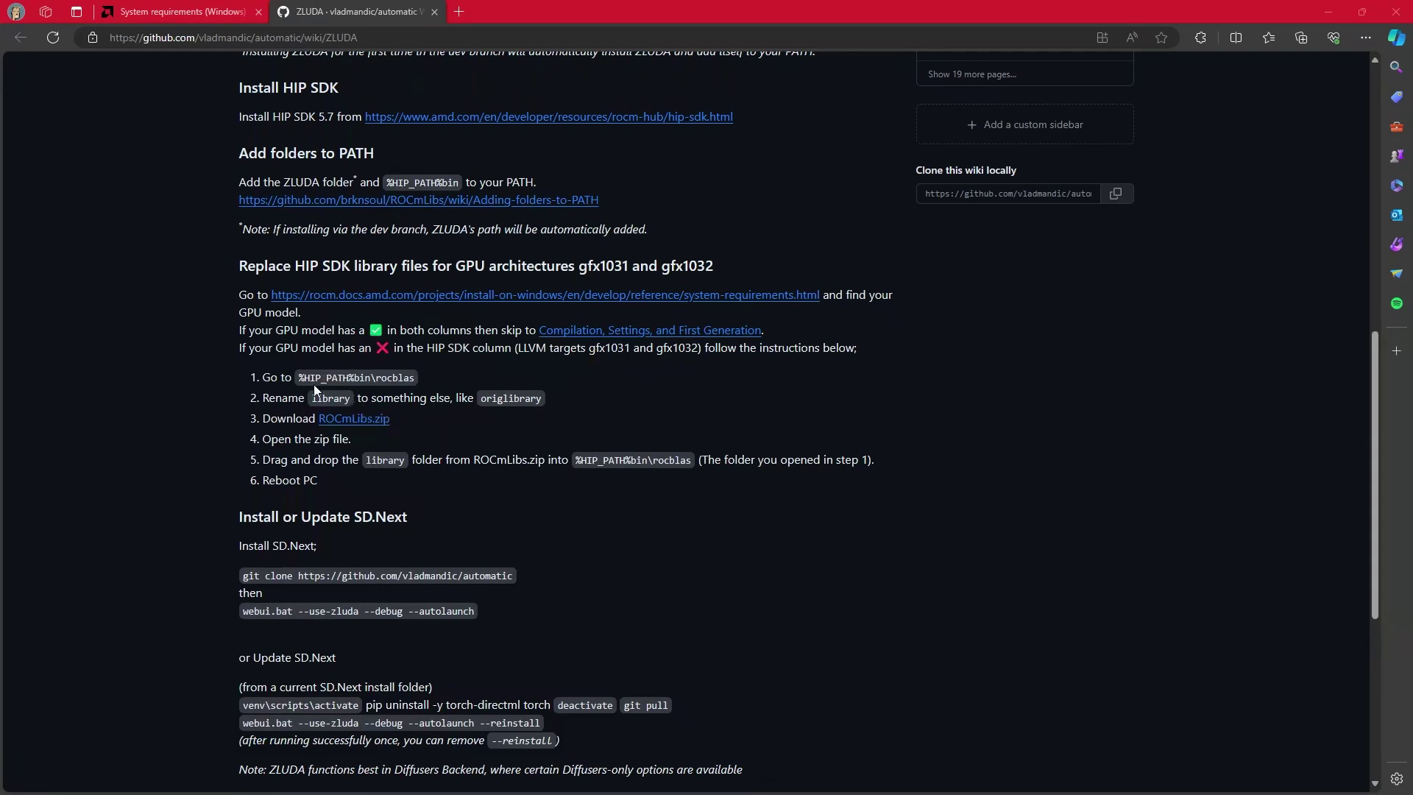
# Step: Highlight and read the wiki's six-step ROCmLibs.zip rocblas library replacement instructions, then clear the selection
pyautogui.moveTo(232, 266); pyautogui.dragTo(365, 483)
pyautogui.click(467, 515)
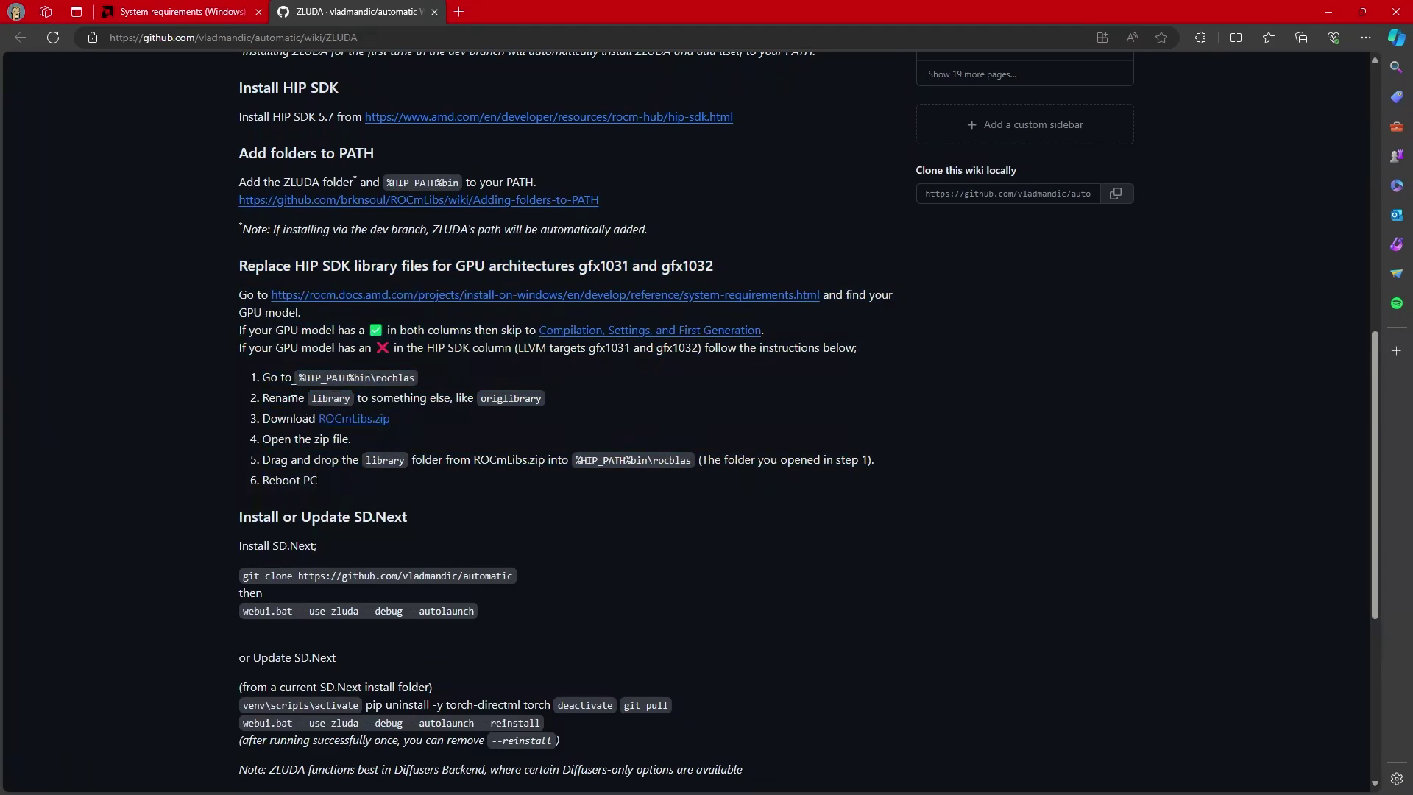